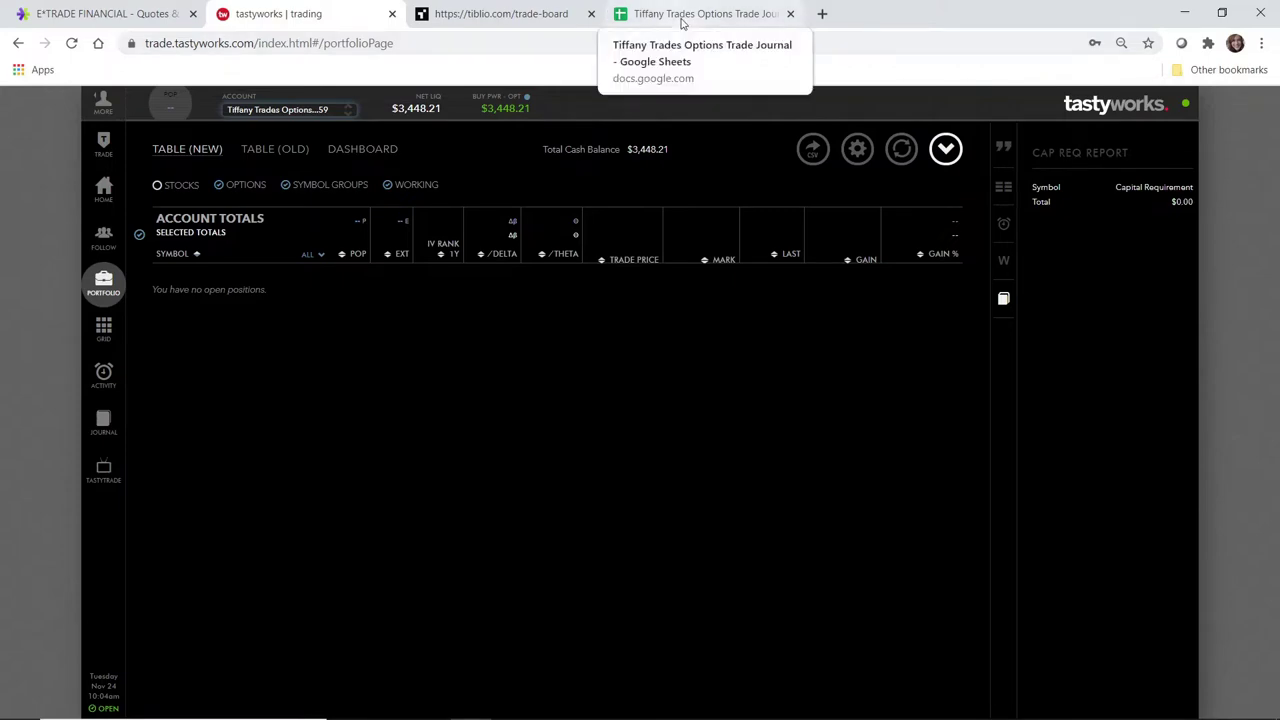
- In the options trade journal spreadsheet, review the BAC (wheel) position's entries, assignment comments and cost basis formula
left_click(683, 20)
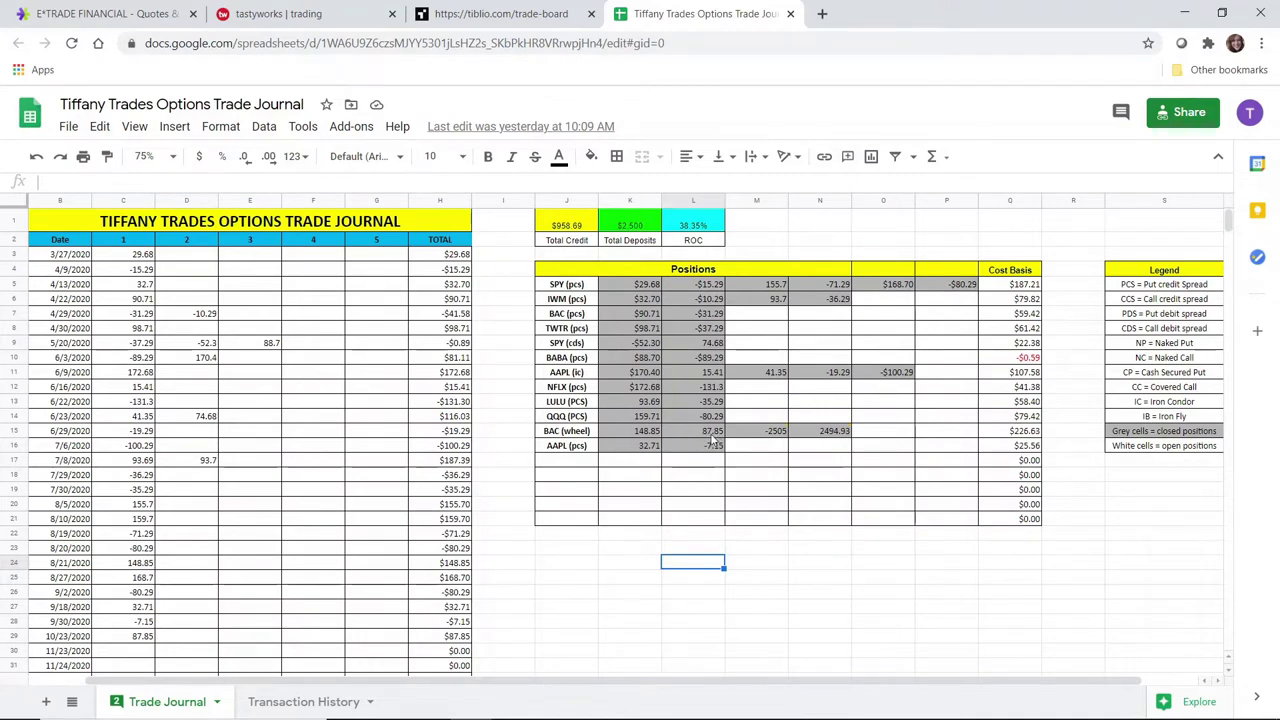
left_click_drag(650, 432, 686, 437)
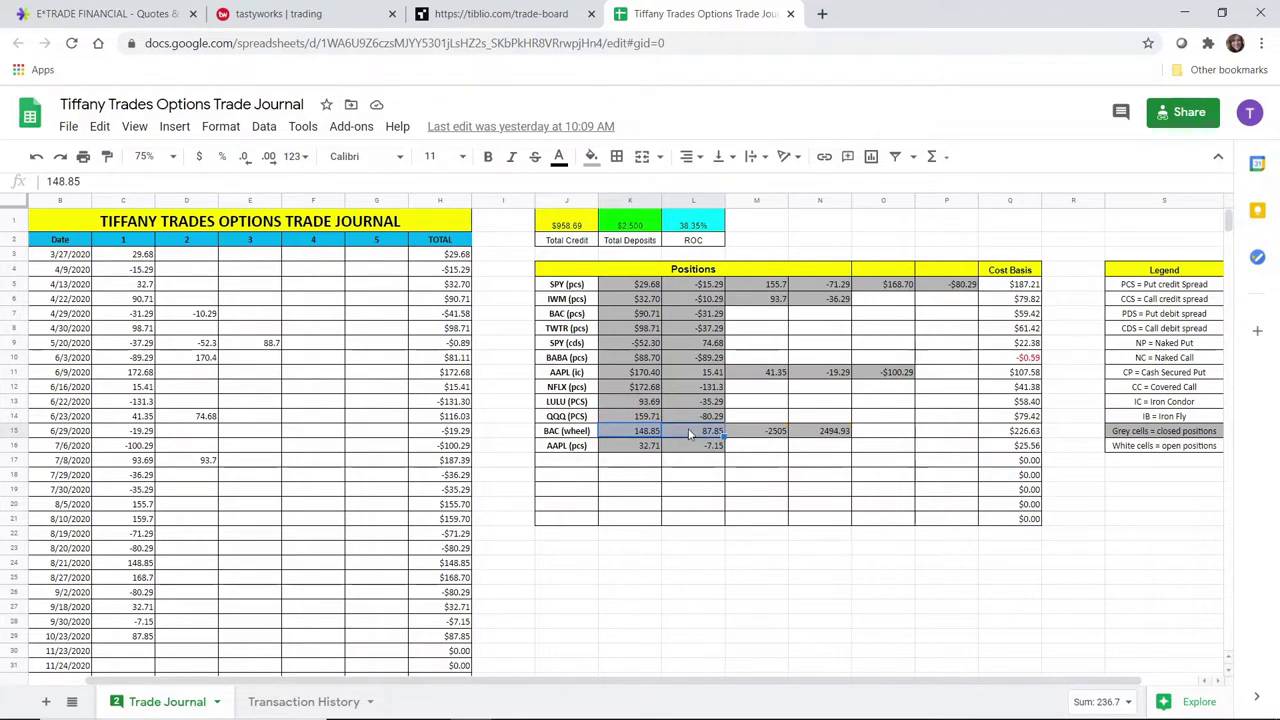
mouse_move(730, 436)
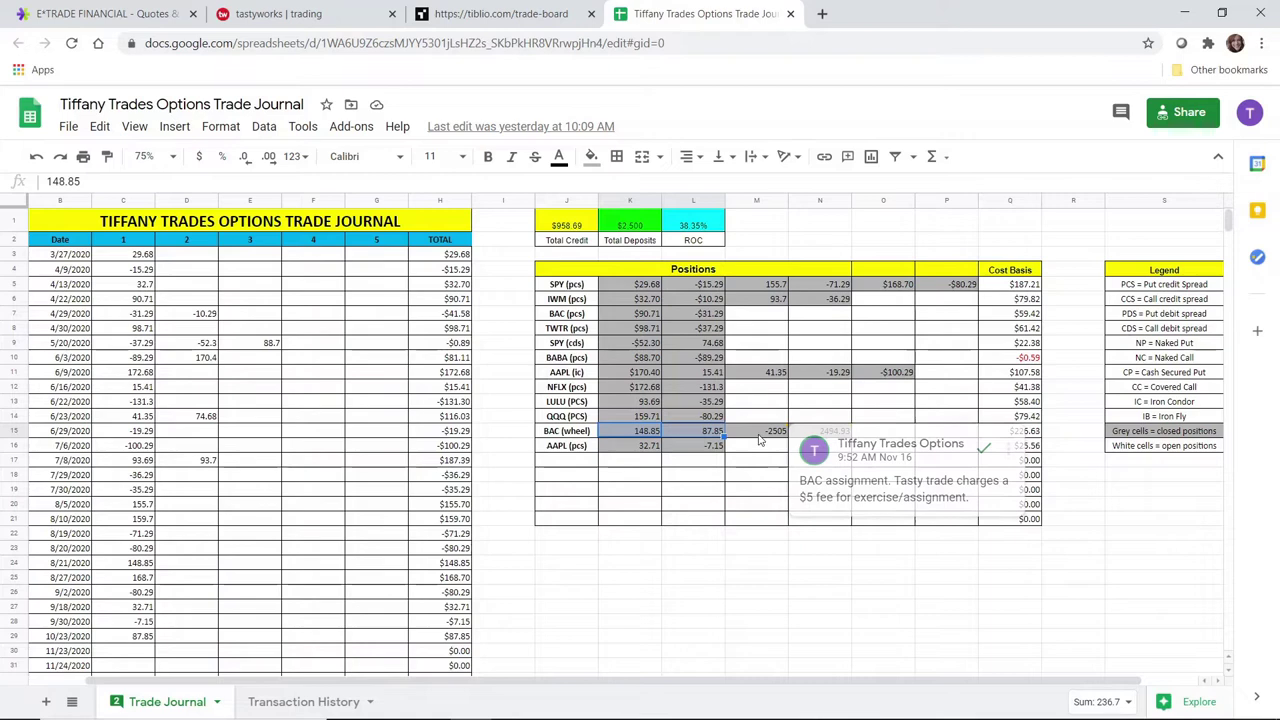
left_click(760, 437)
left_click(762, 449)
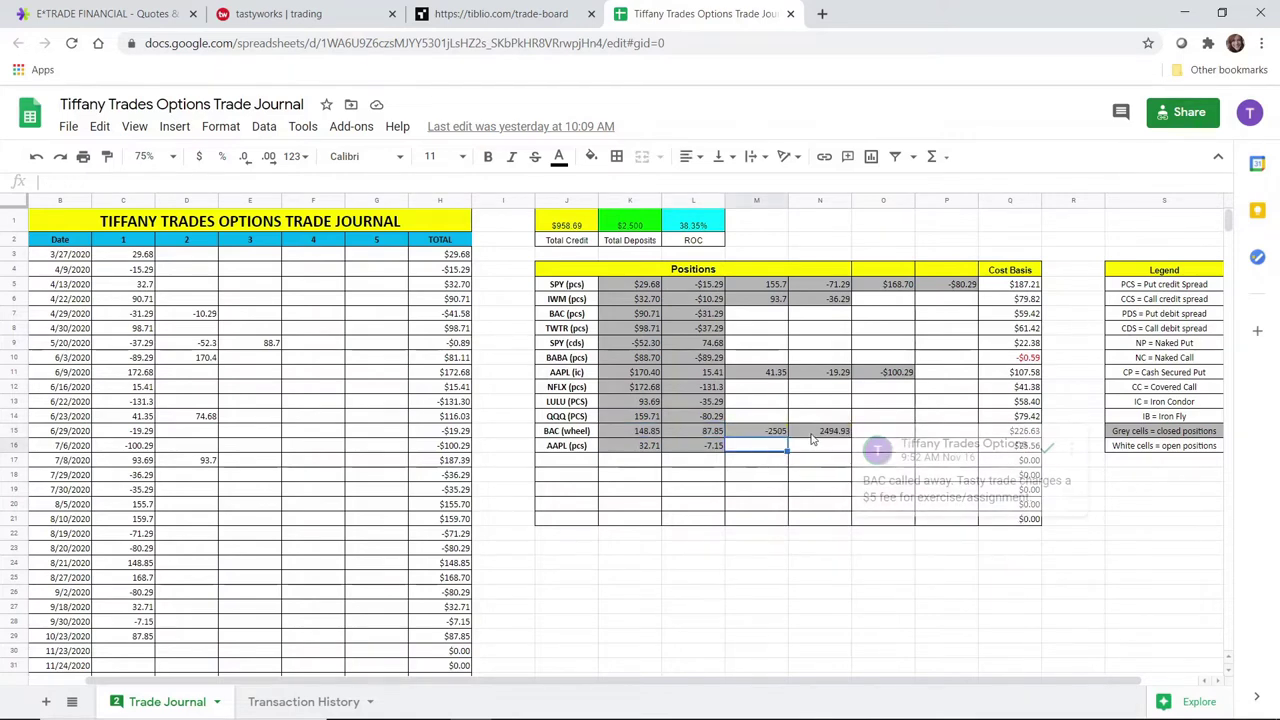
left_click(815, 438)
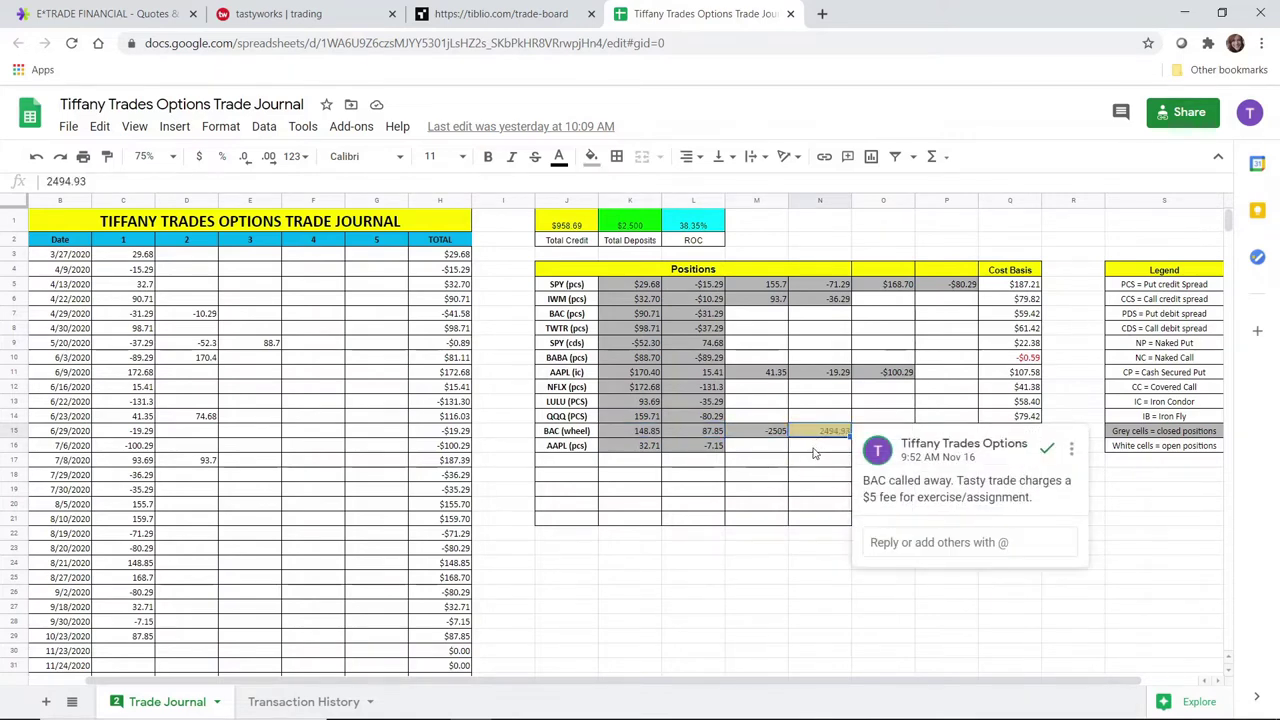
left_click(817, 448)
mouse_move(765, 431)
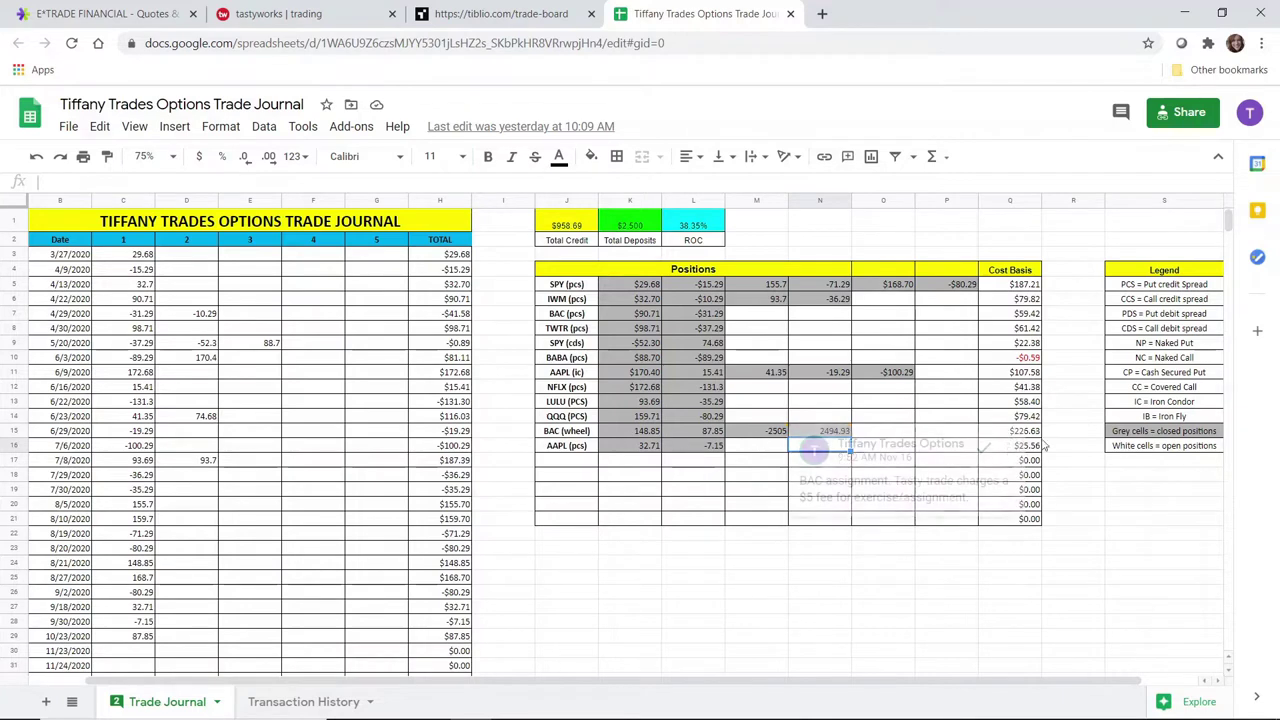
left_click(1022, 433)
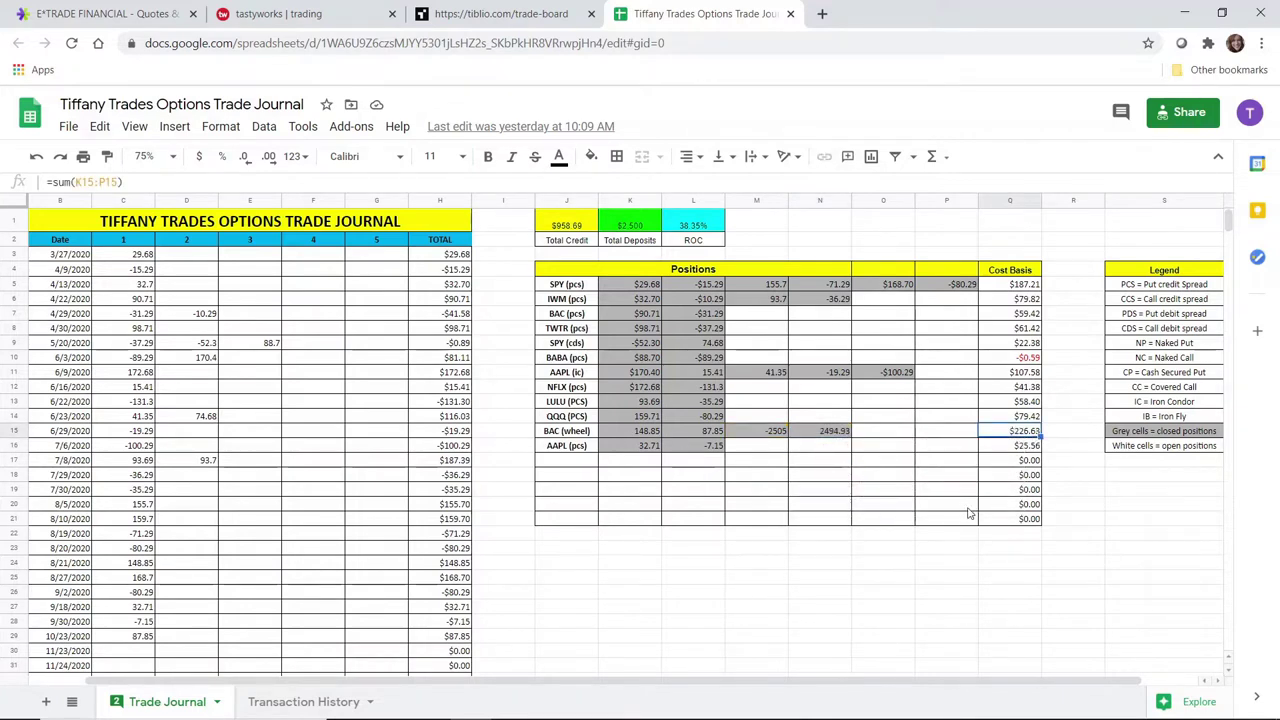
- Compare the tastyworks portfolio page with the trade journal's credit, deposit and ROC totals
left_click(300, 13)
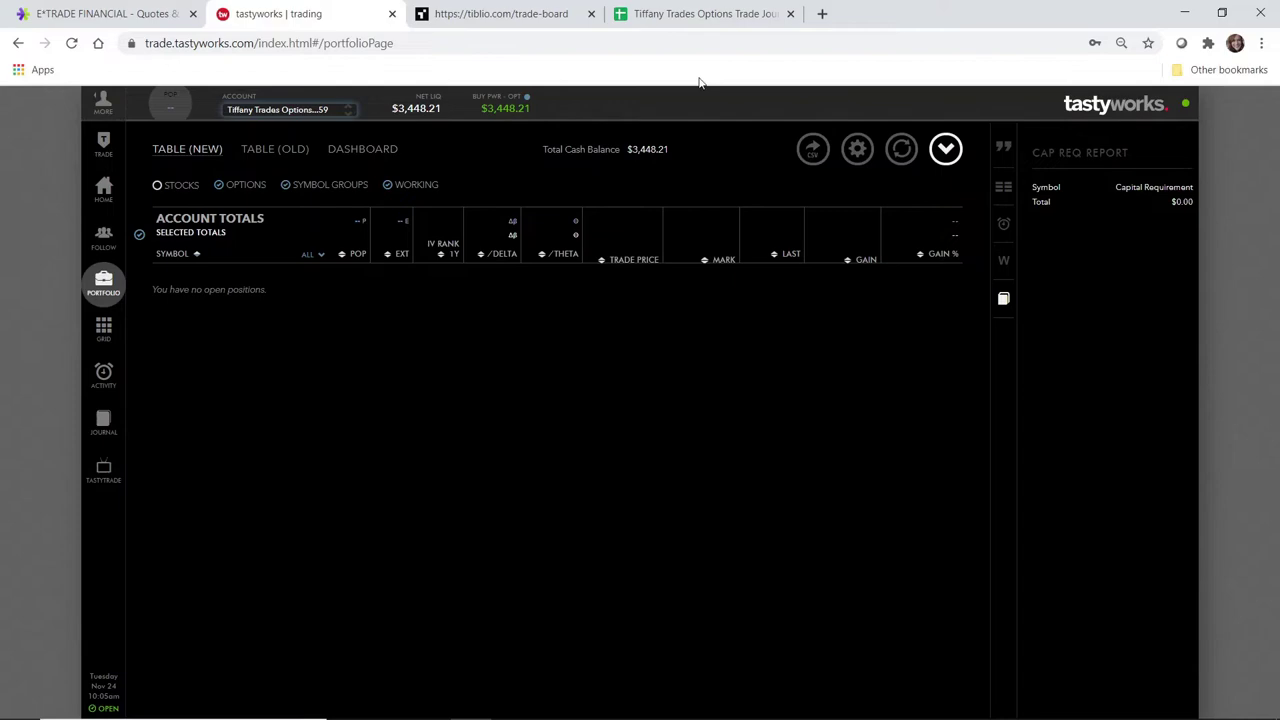
left_click(702, 14)
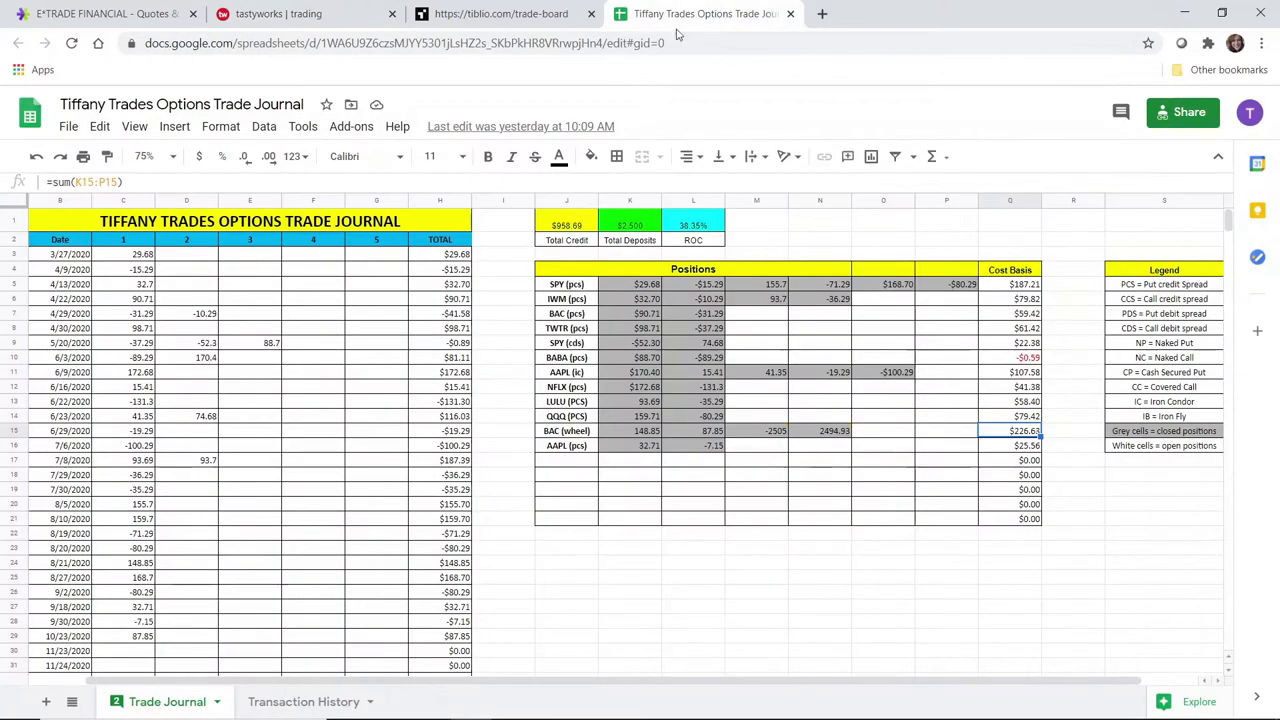
left_click(814, 243)
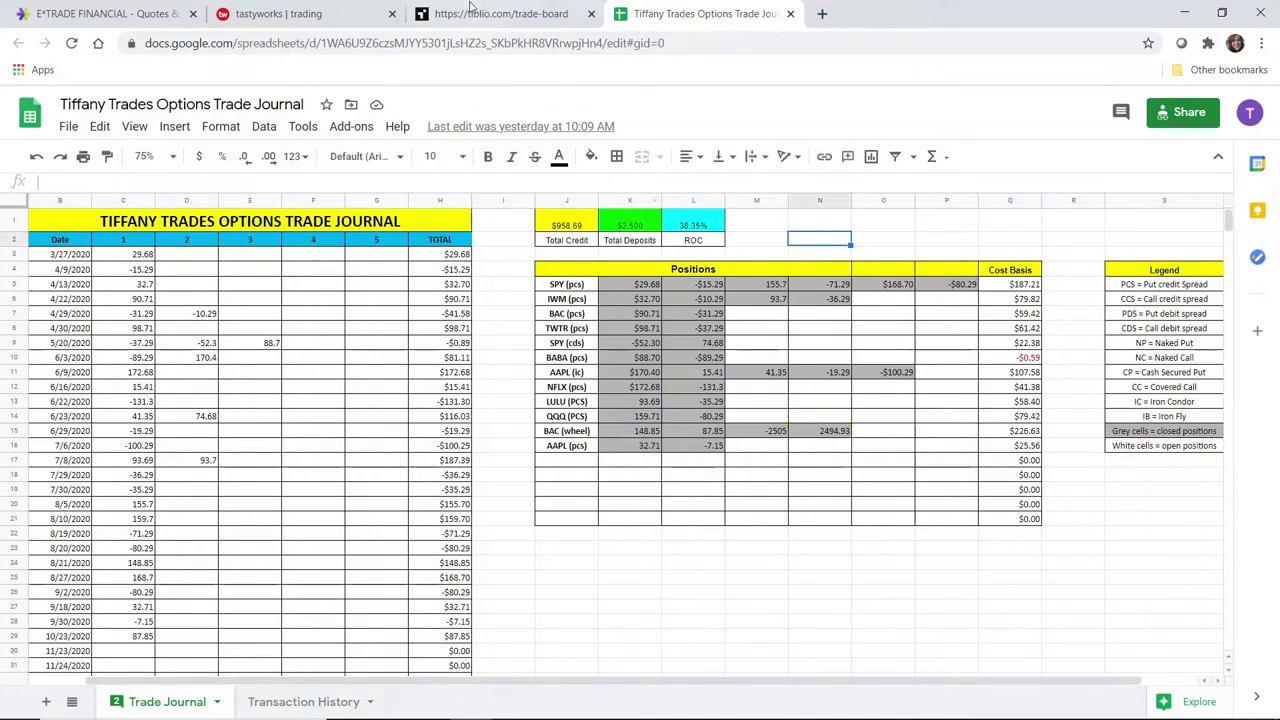
left_click(290, 12)
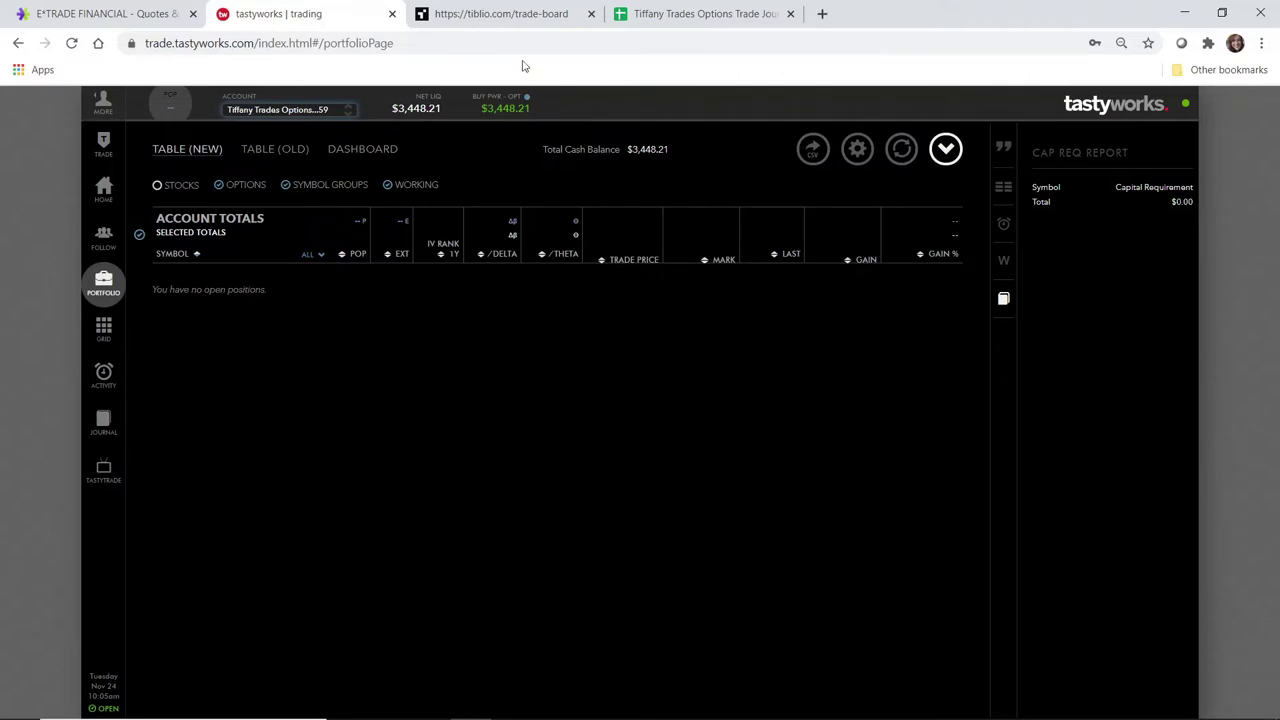
- Switch to the Tiblio trade board and review the trades summary by symbol and its Quick Help notes
left_click(514, 14)
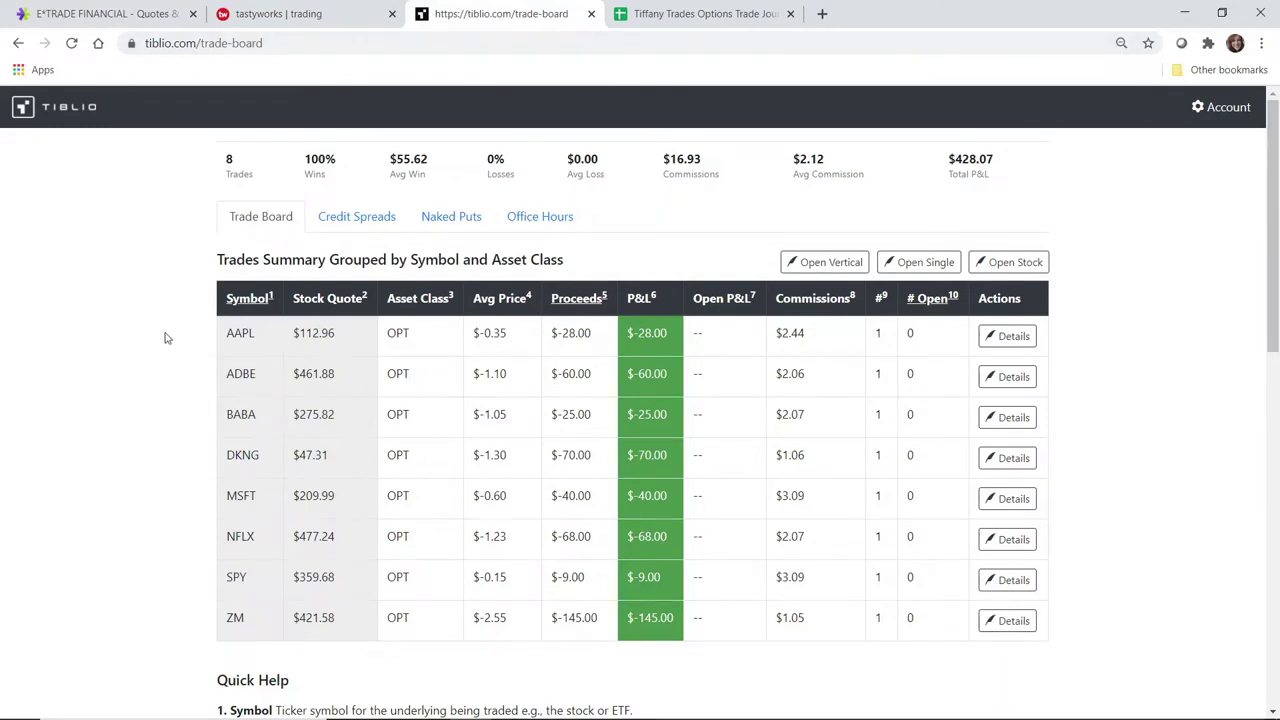
scroll(200, 320, "down", 1)
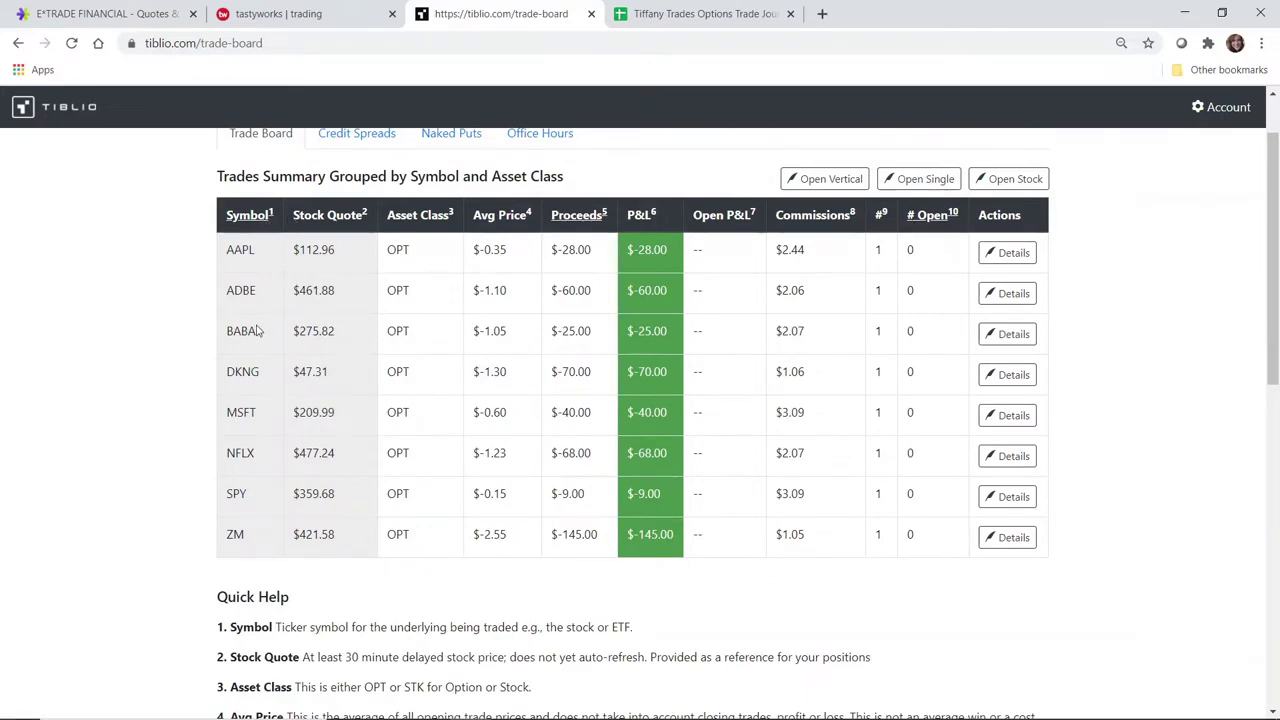
scroll(255, 330, "down", 4)
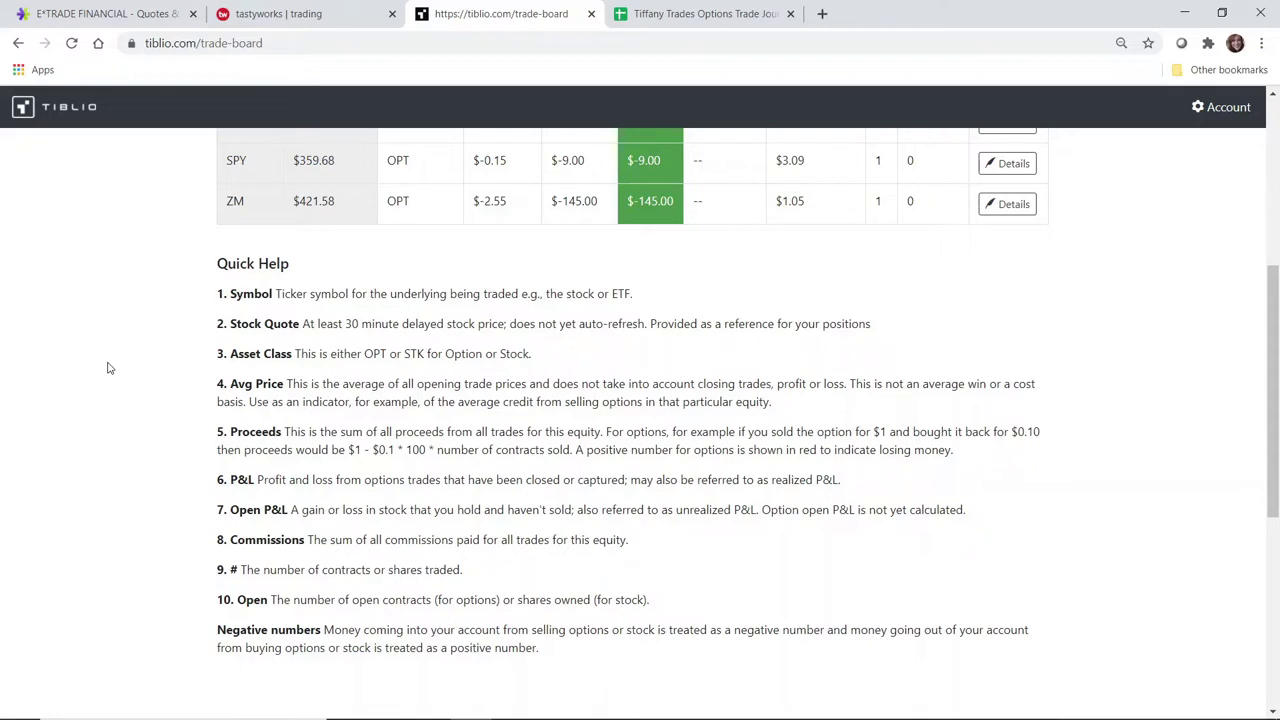
scroll(108, 368, "up", 3)
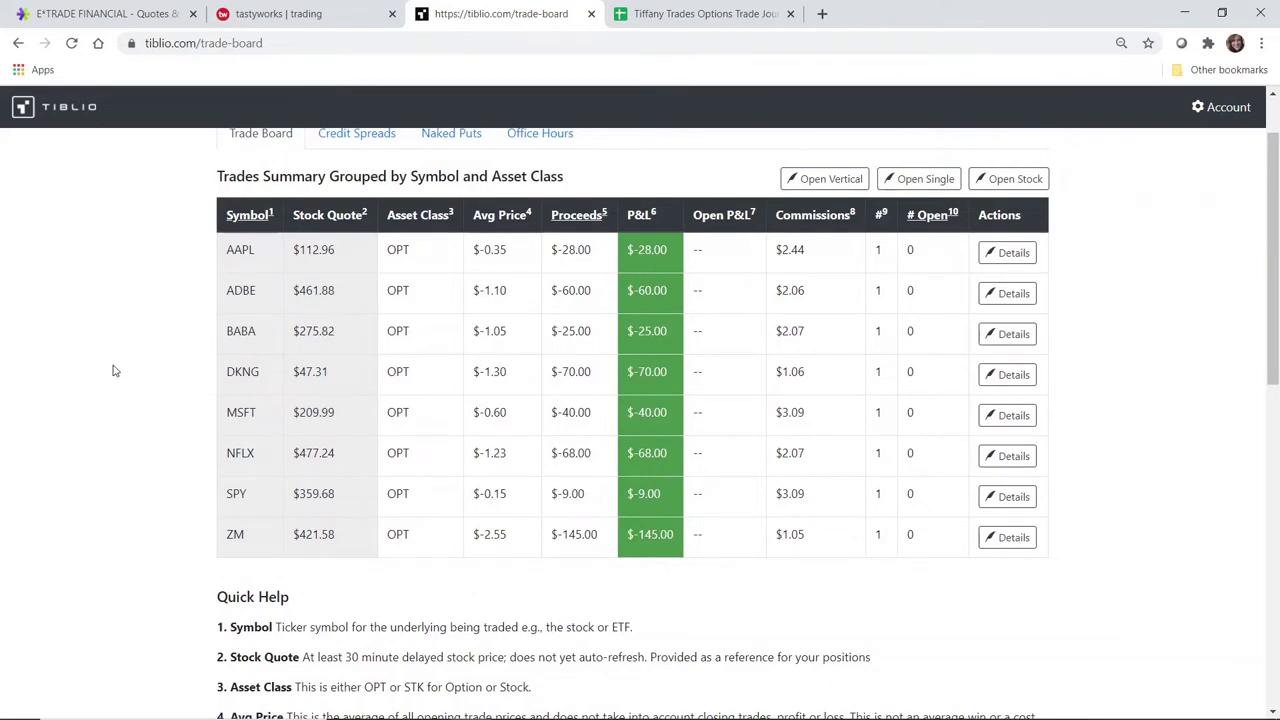
scroll(113, 371, "up", 1)
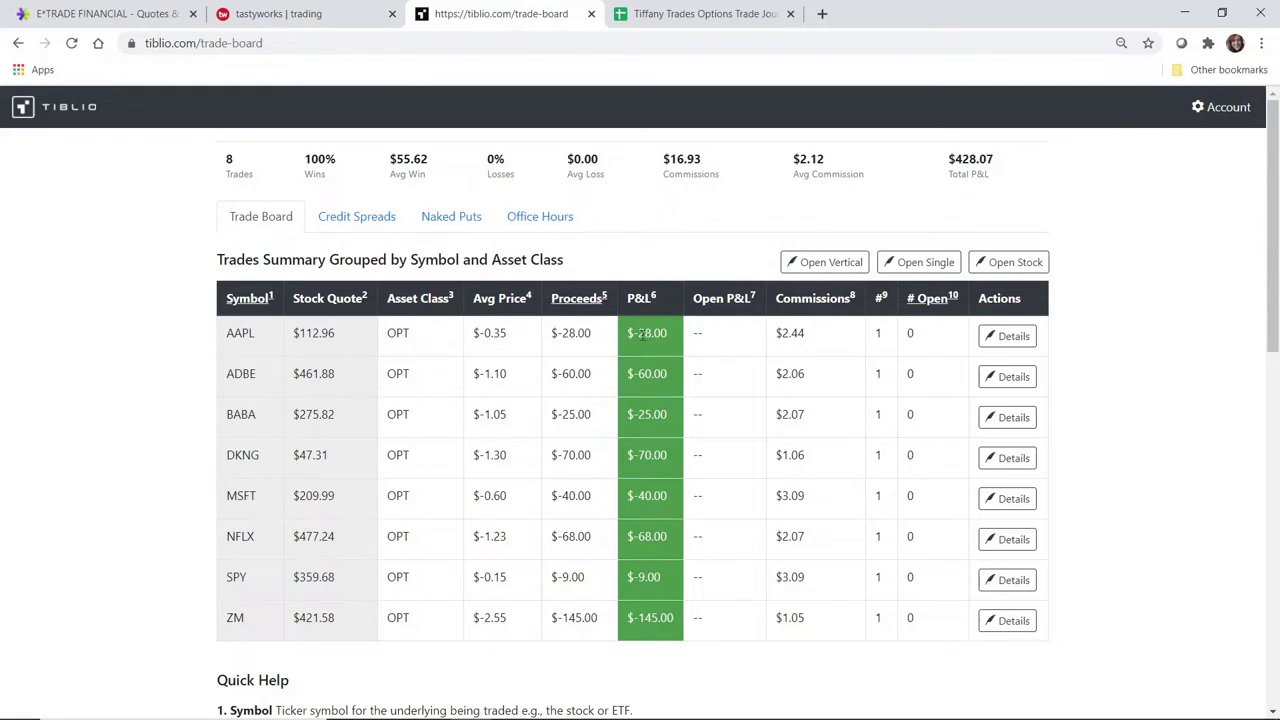
- Open Tiblio's Credit Spreads research and examine the random selection of OOTM credit spreads
left_click(350, 220)
scroll(183, 297, "down", 3)
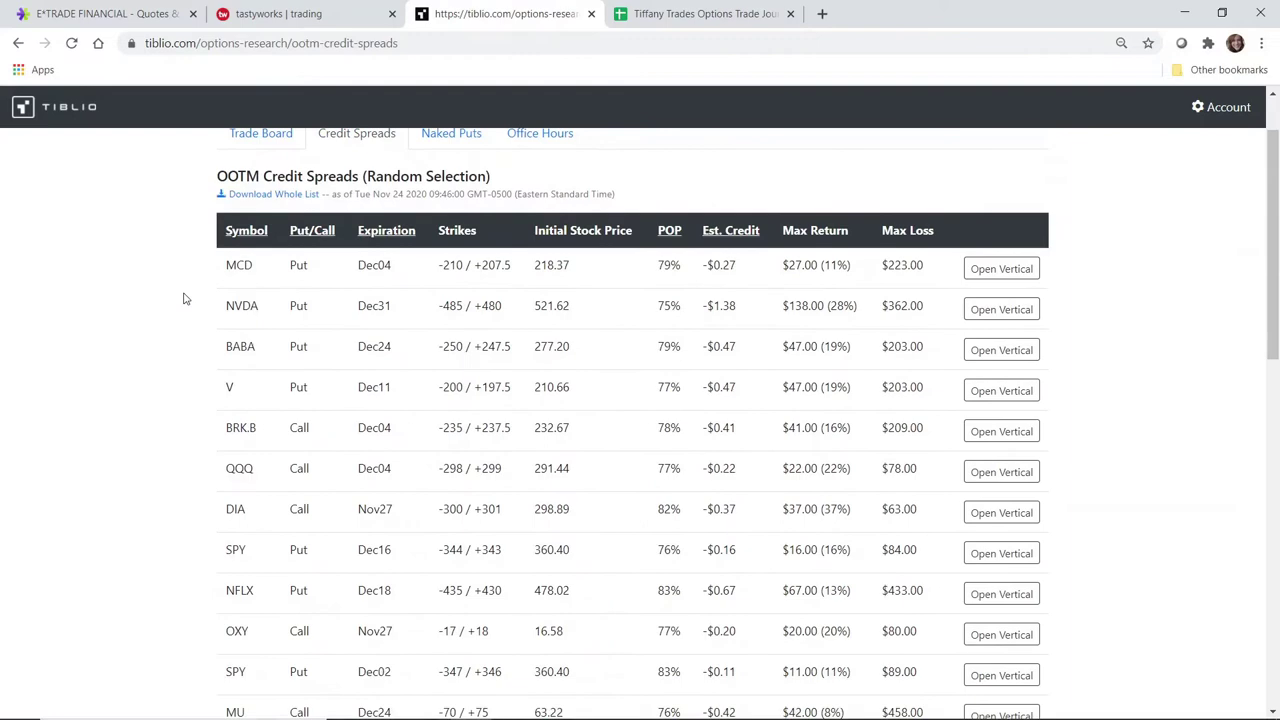
scroll(140, 298, "down", 3)
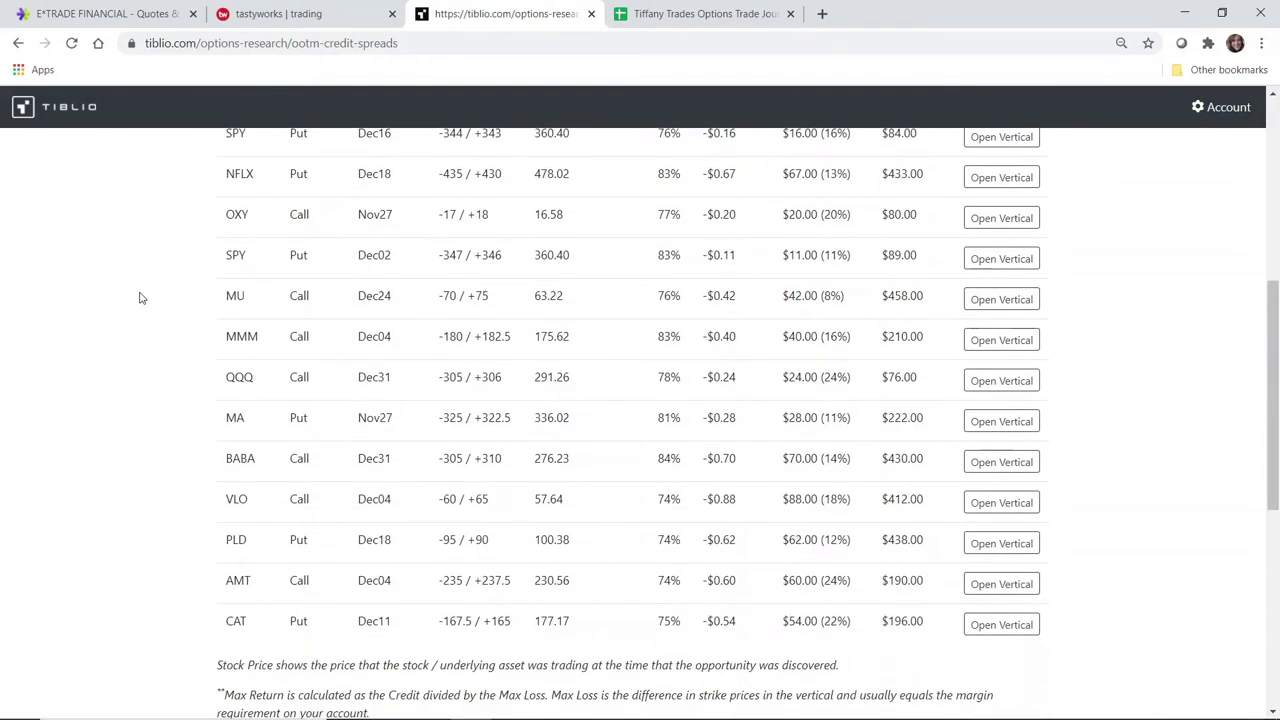
scroll(674, 512, "up", 3)
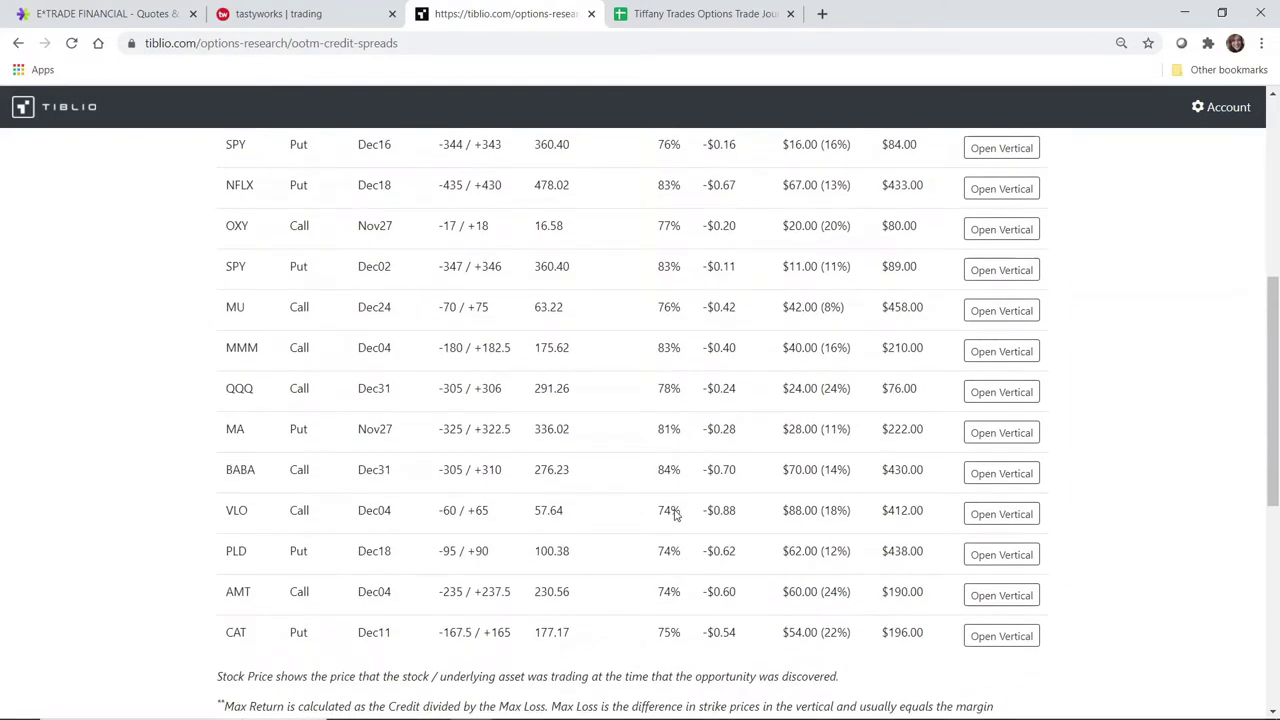
scroll(677, 513, "up", 2)
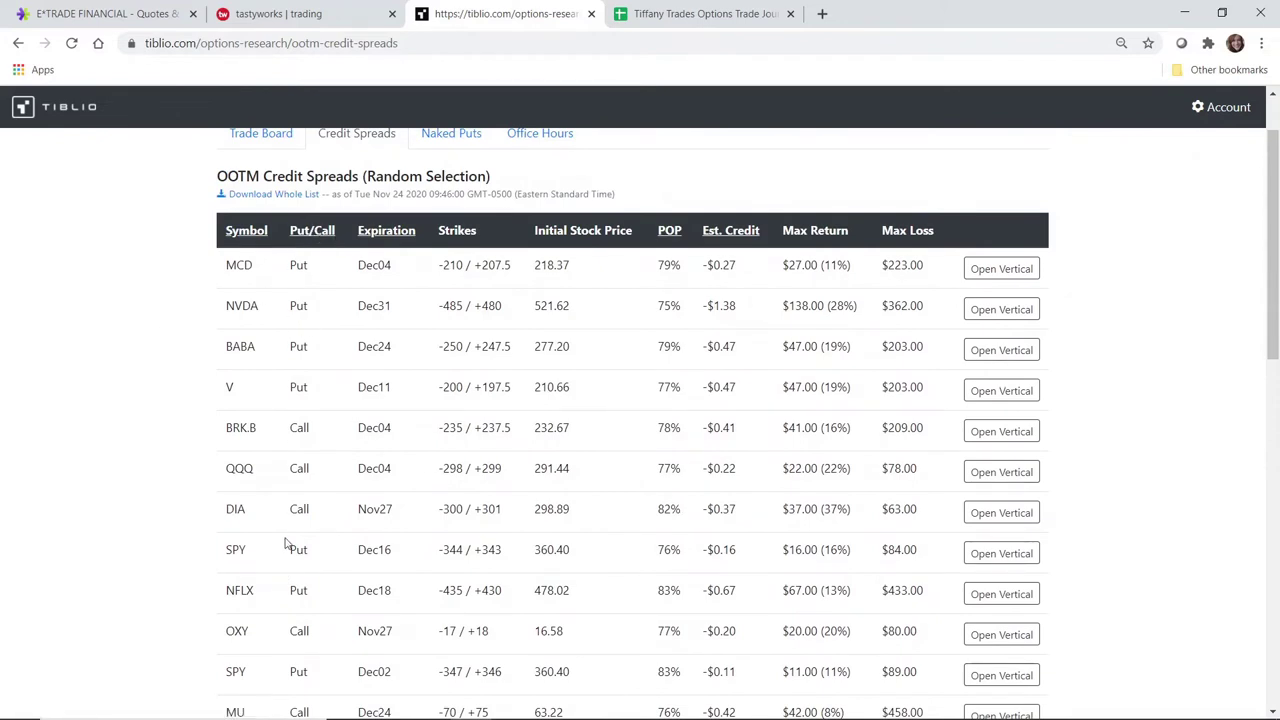
- Reload the credit spreads page twice and look through the new random selections
left_click(71, 43)
scroll(480, 432, "down", 2)
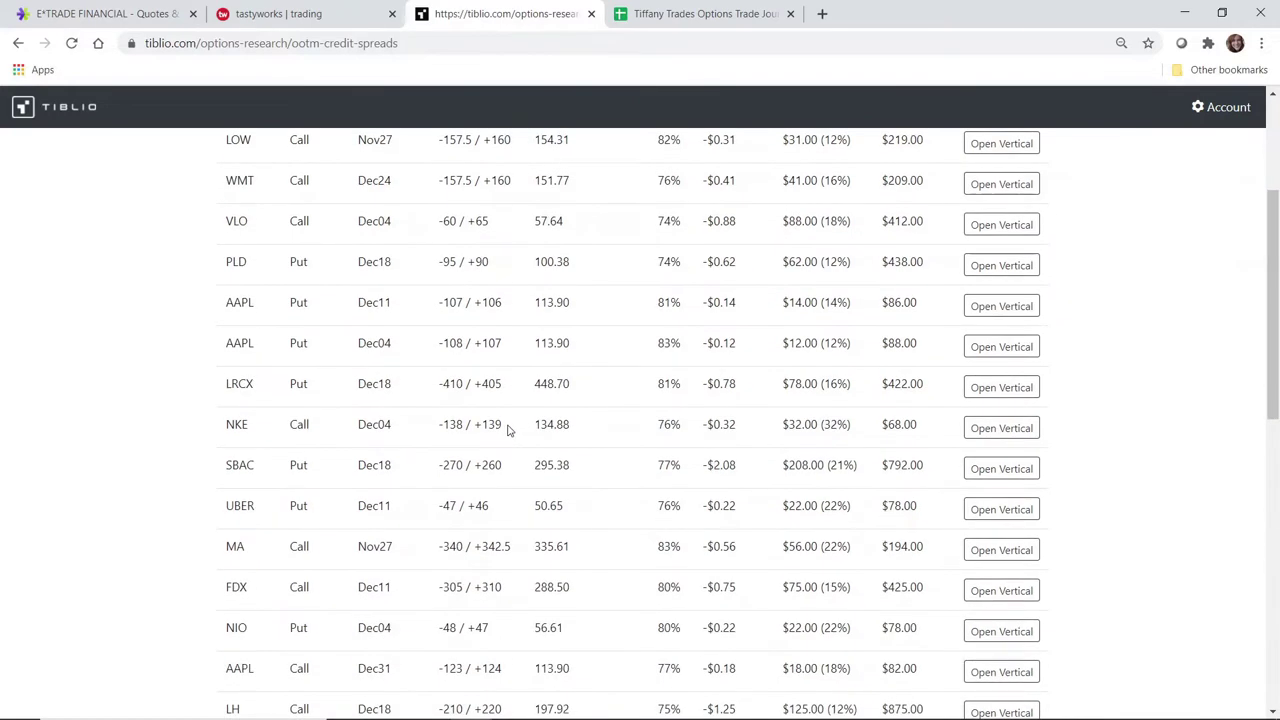
scroll(171, 337, "up", 2)
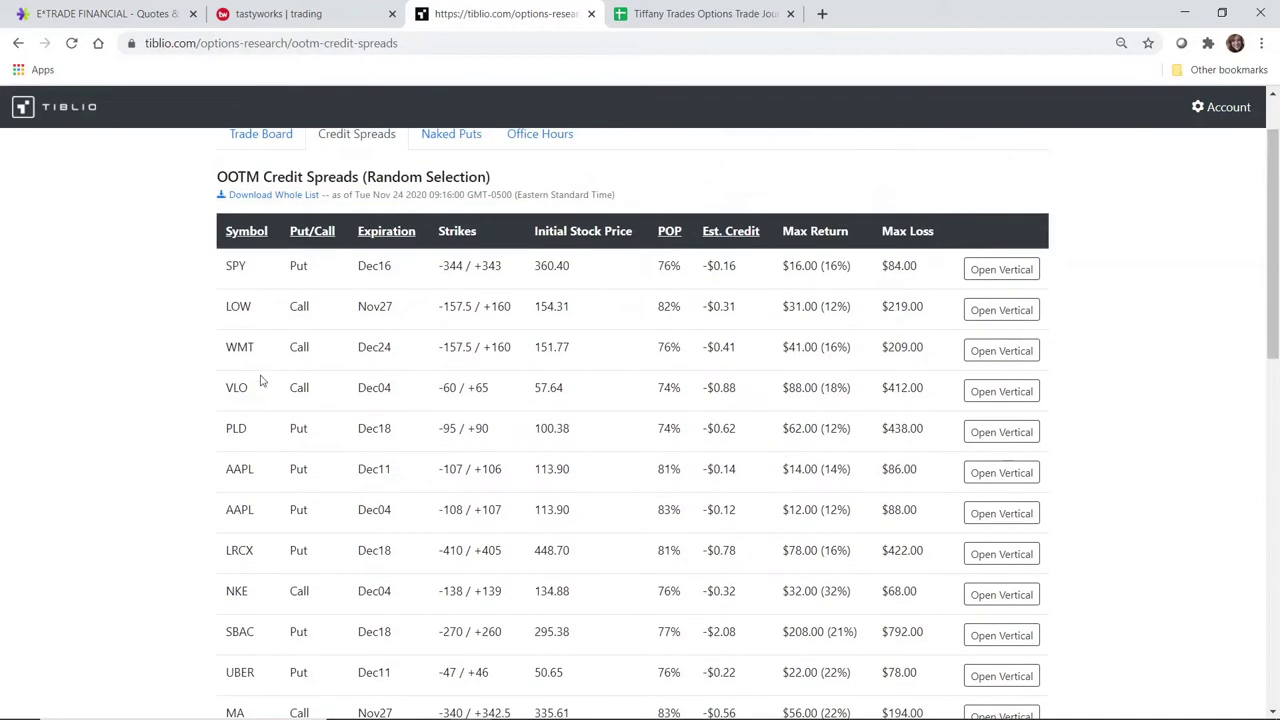
scroll(262, 390, "down", 3)
scroll(240, 410, "down", 1)
scroll(205, 400, "up", 3)
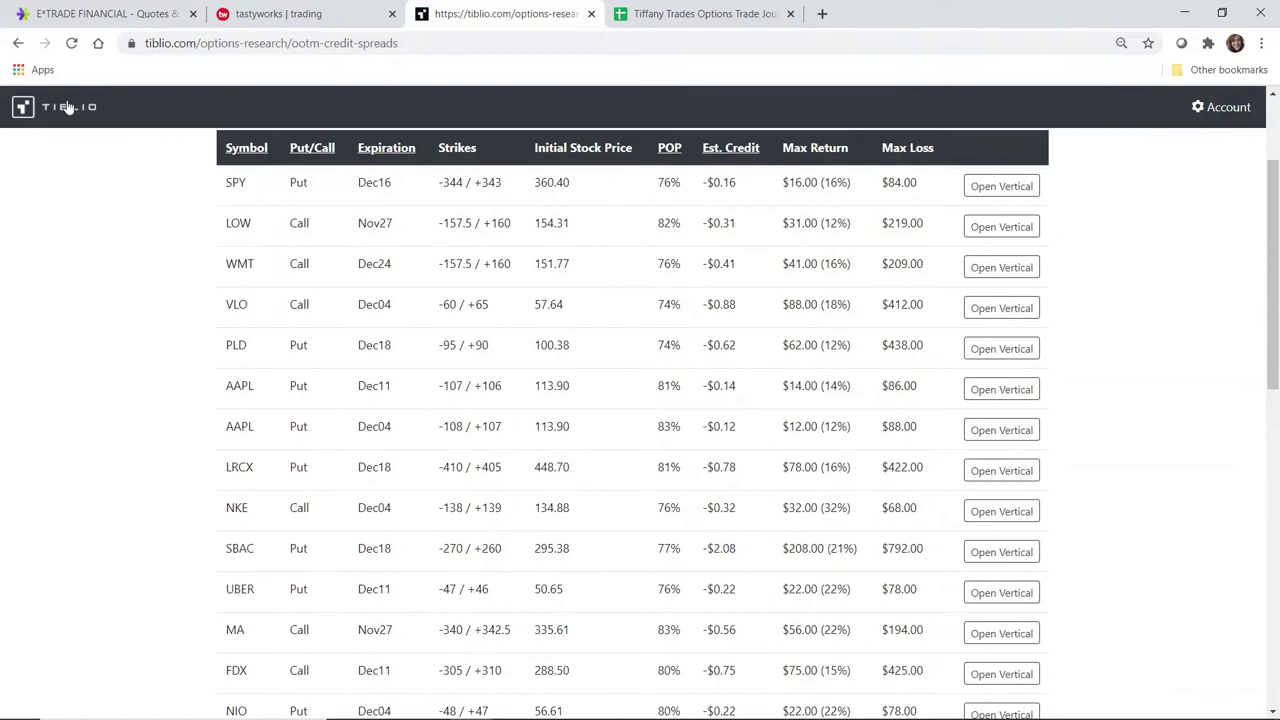
left_click(71, 43)
scroll(223, 403, "up", 2)
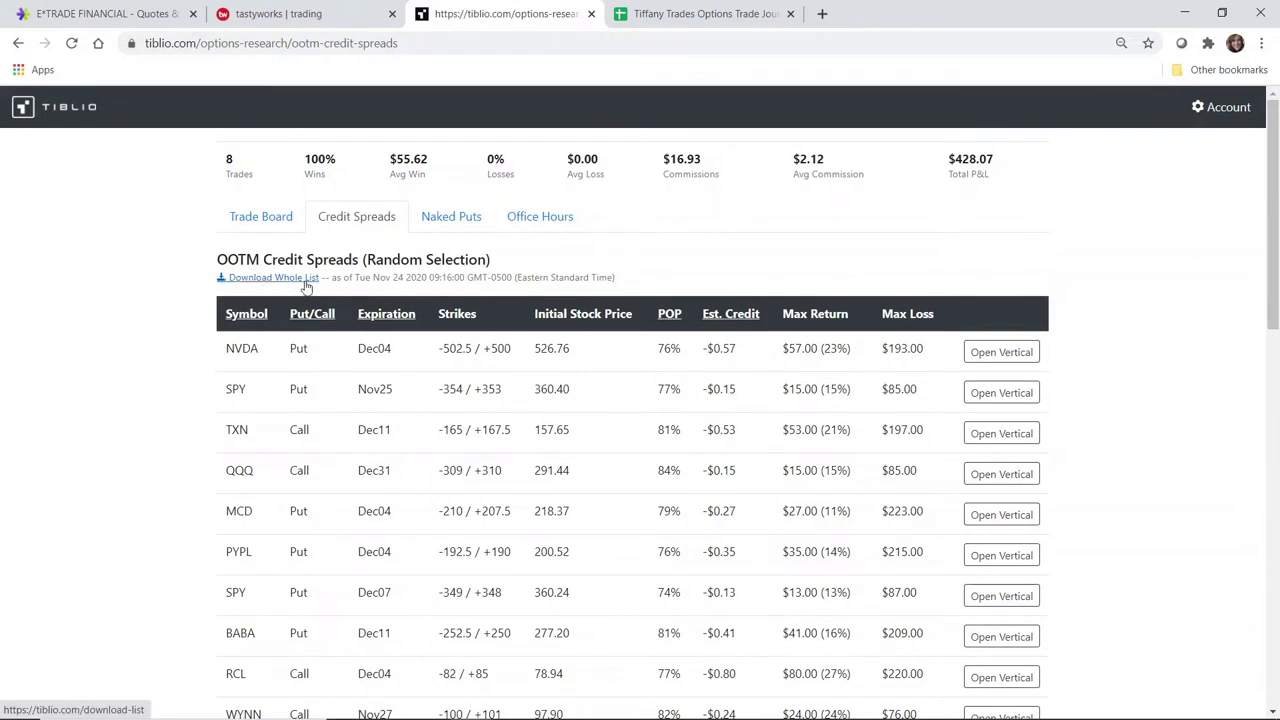
- Check the credit spread list's timestamp, then download the whole list as a CSV and open it in Excel
left_click_drag(331, 277, 516, 274)
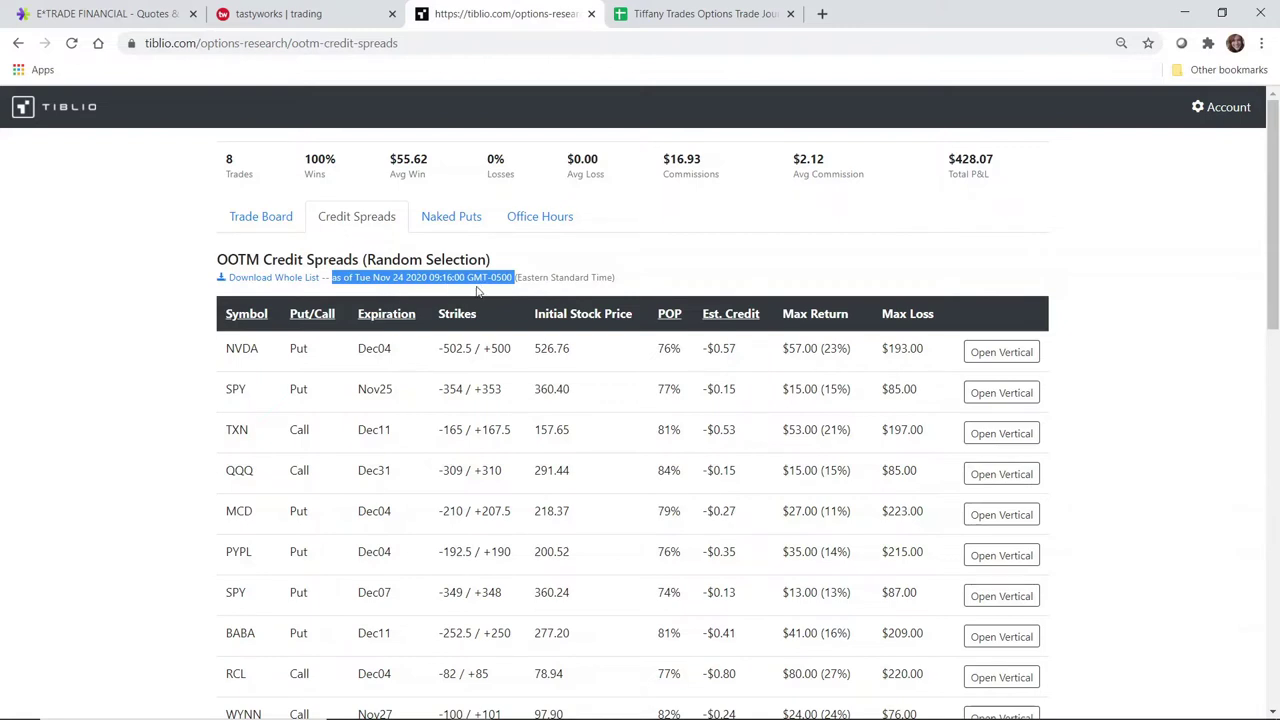
left_click(252, 279)
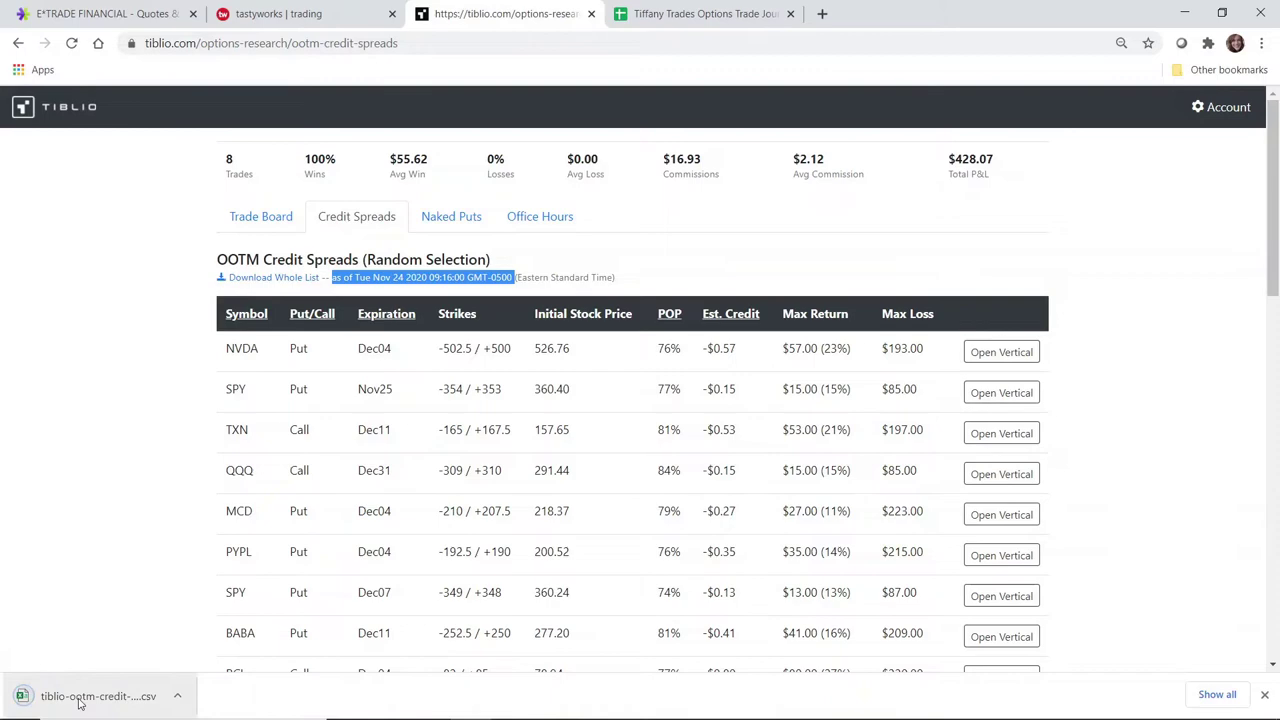
left_click(18, 695)
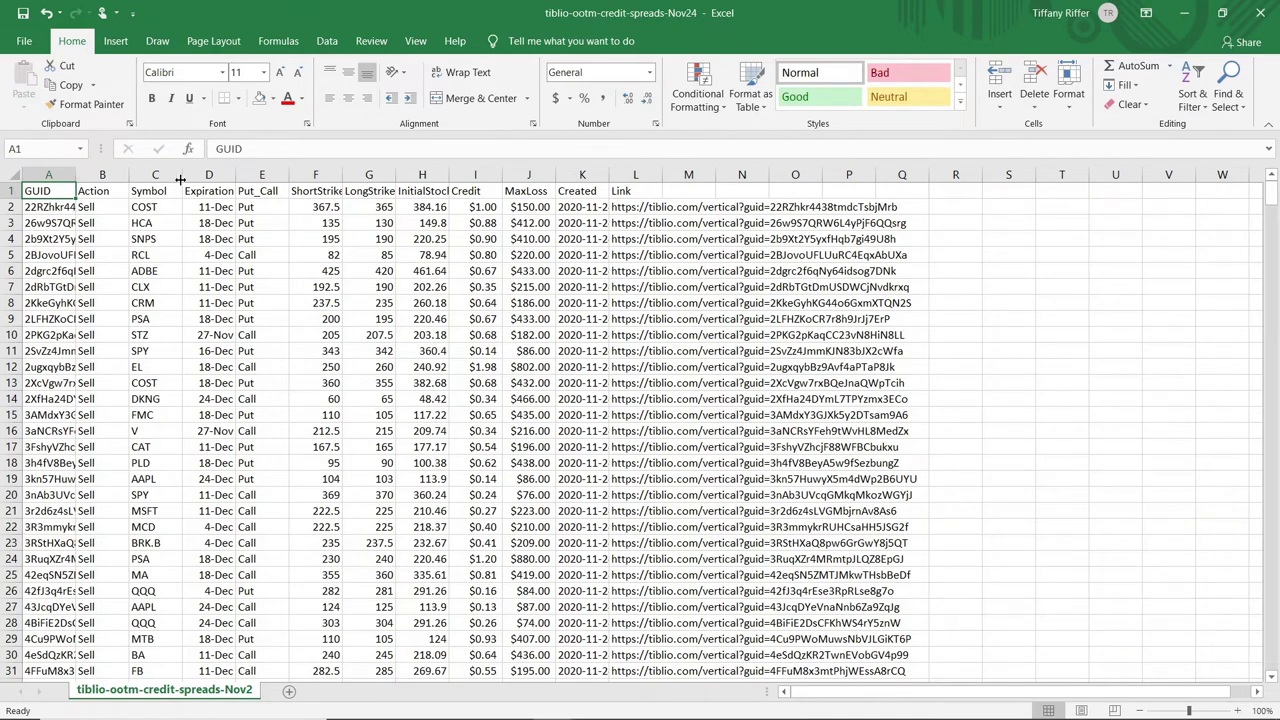
- Add filters to the header row of the credit spread list and sort it by Symbol from A to Z
left_click(13, 191)
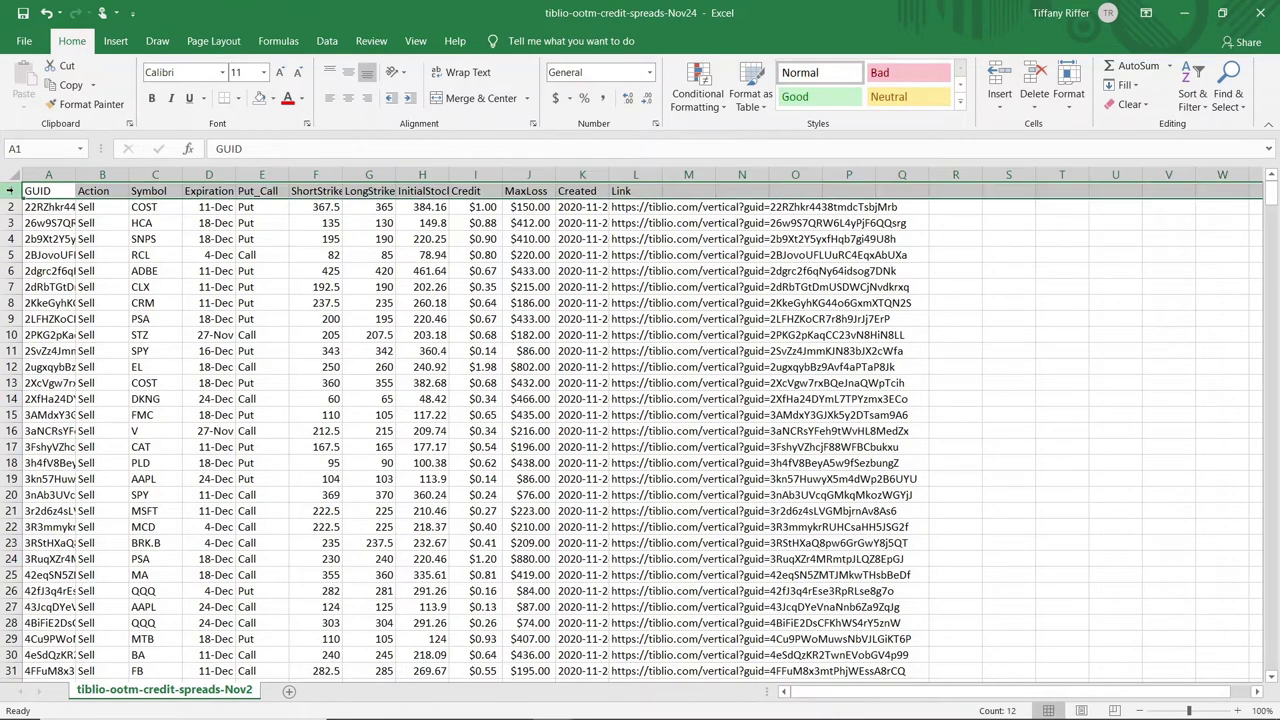
left_click(1187, 100)
left_click(1157, 199)
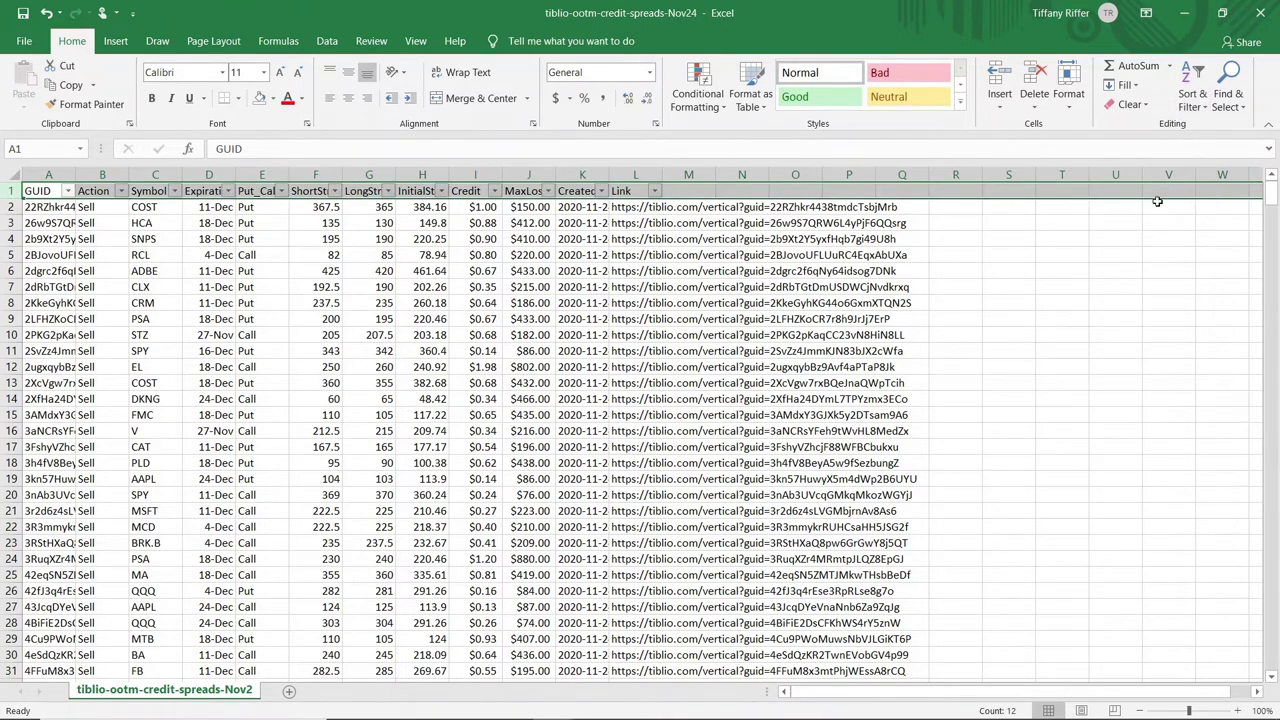
left_click(174, 191)
left_click(148, 199)
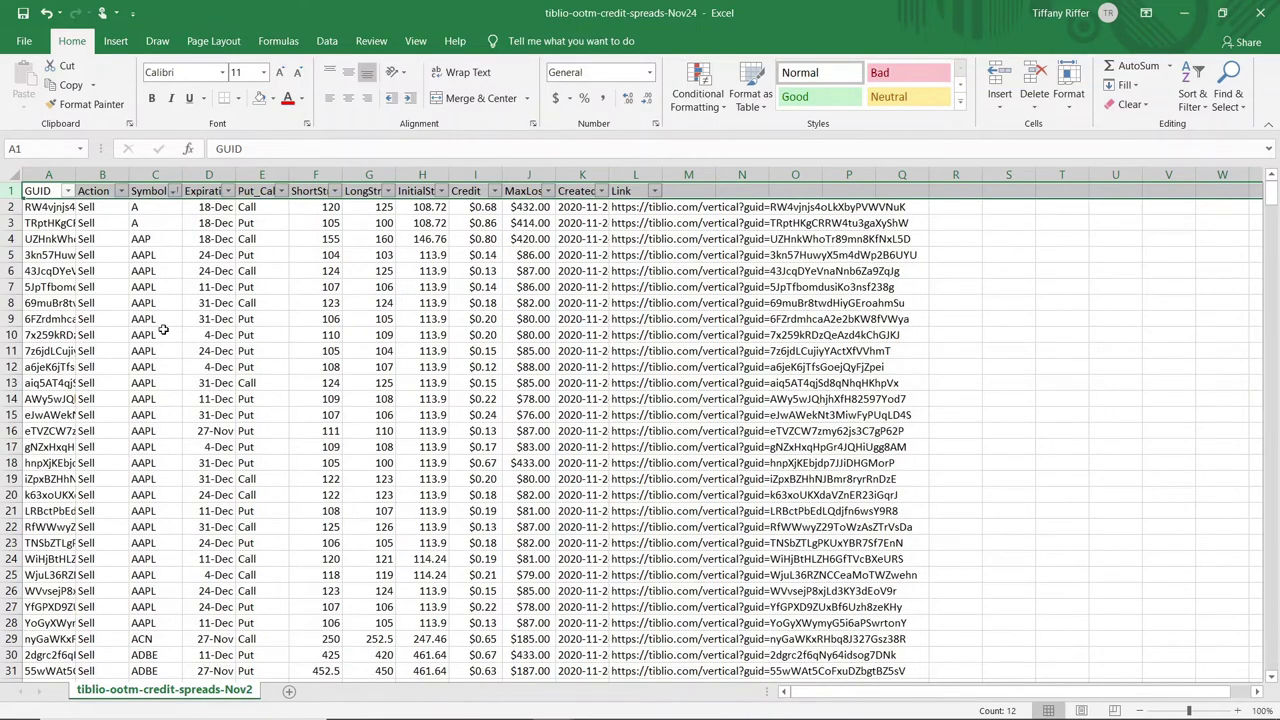
- Look through the sorted credit spreads as far as the SPY entries
scroll(177, 323, "down", 4)
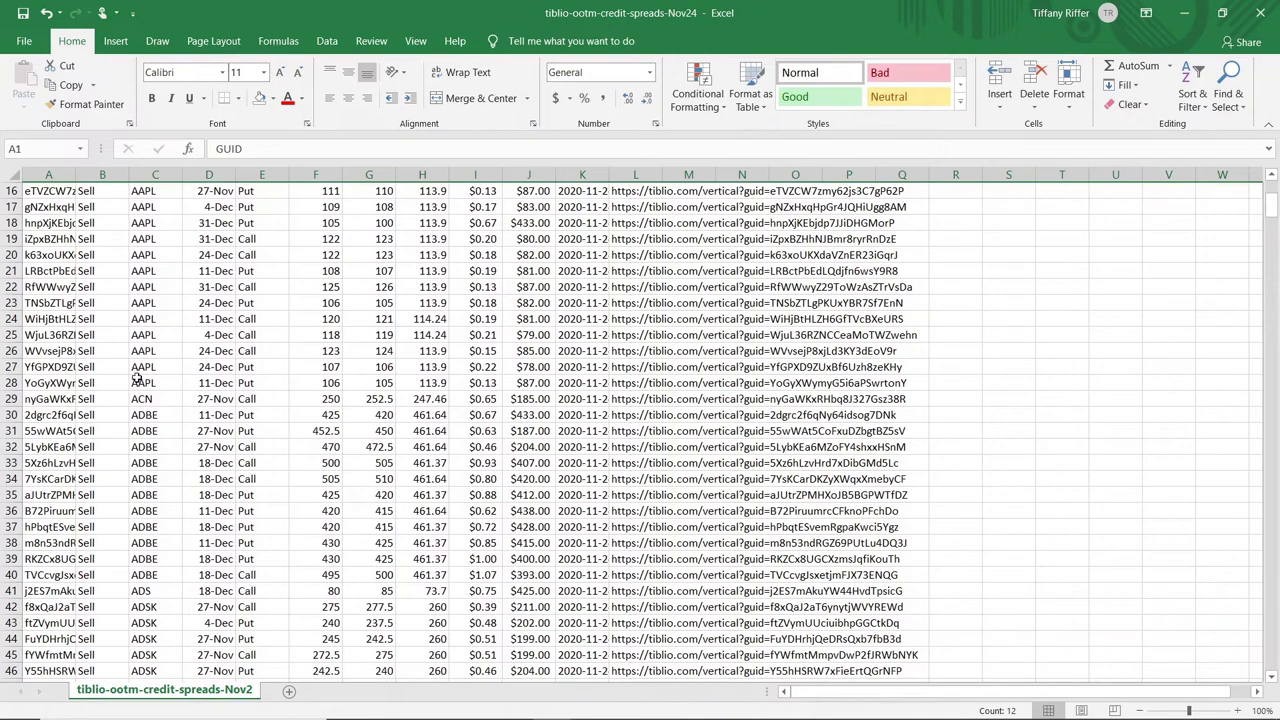
scroll(202, 458, "down", 5)
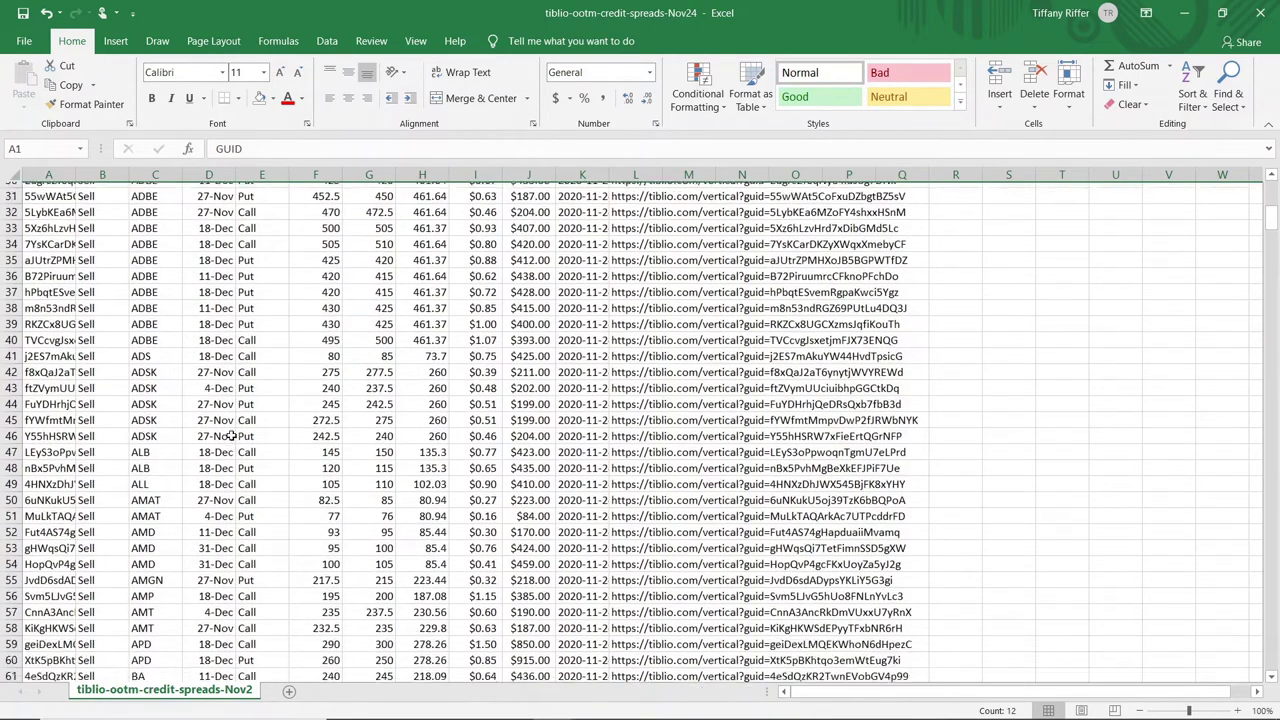
scroll(660, 402, "down", 2)
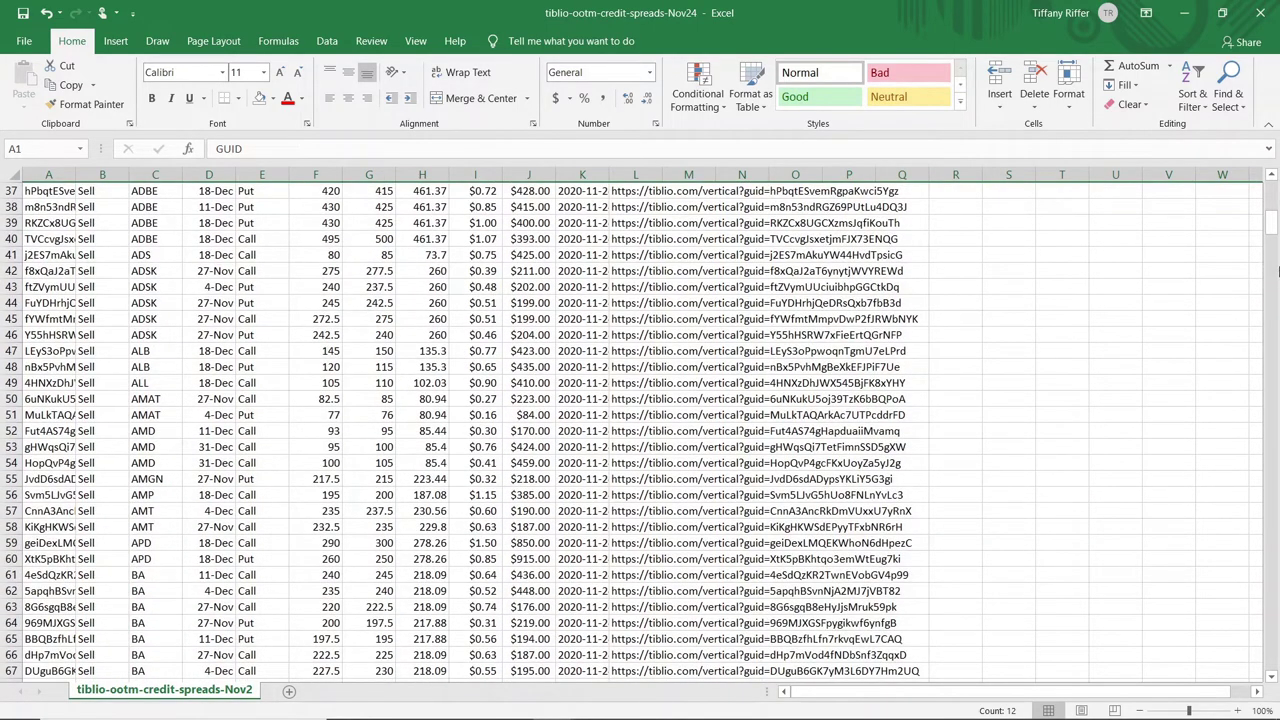
left_click_drag(1272, 226, 1272, 418)
left_click_drag(1272, 486, 1272, 512)
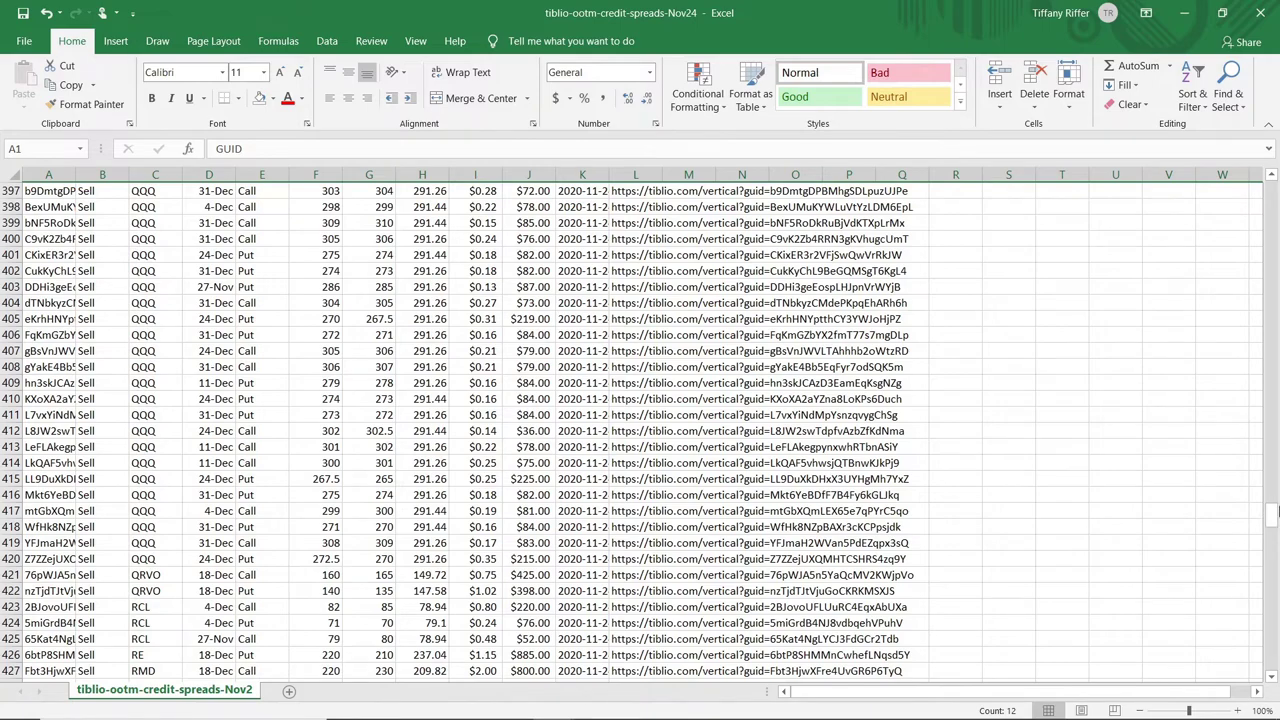
scroll(245, 428, "down", 7)
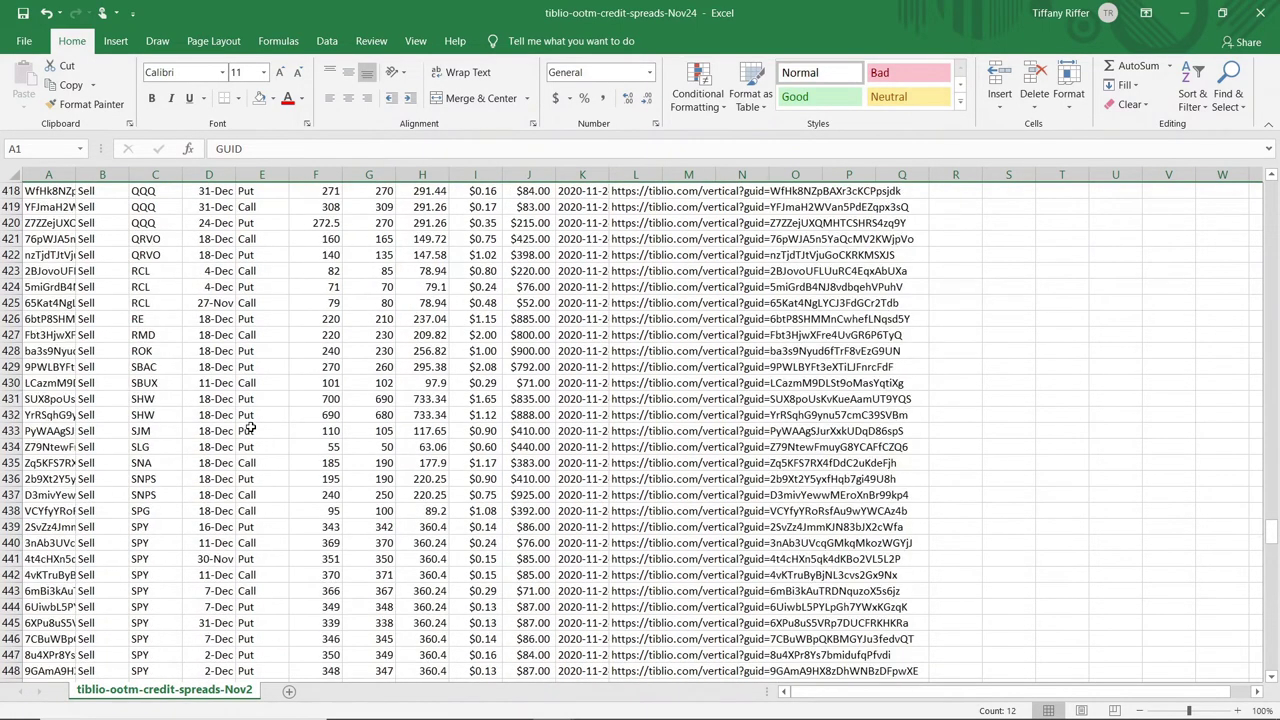
- Look through the rest of the sorted credit spreads down to the last symbol, then return to the top of the list
scroll(250, 428, "down", 17)
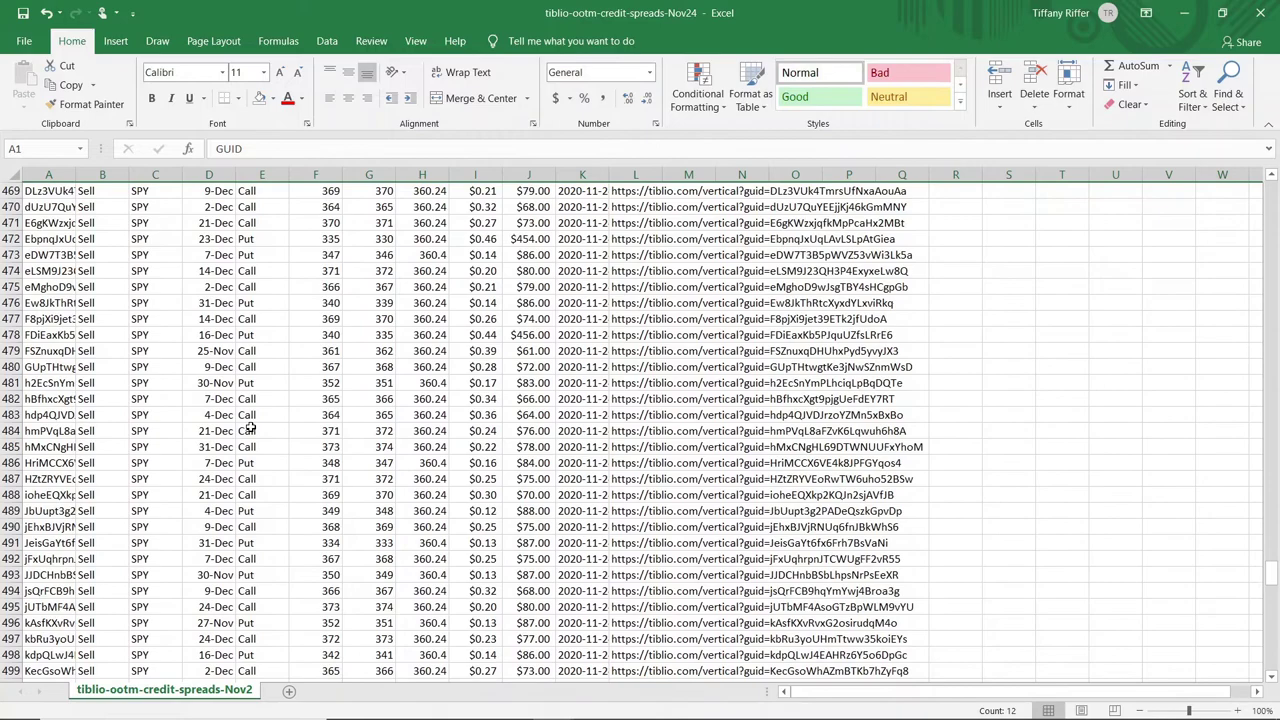
scroll(250, 428, "down", 17)
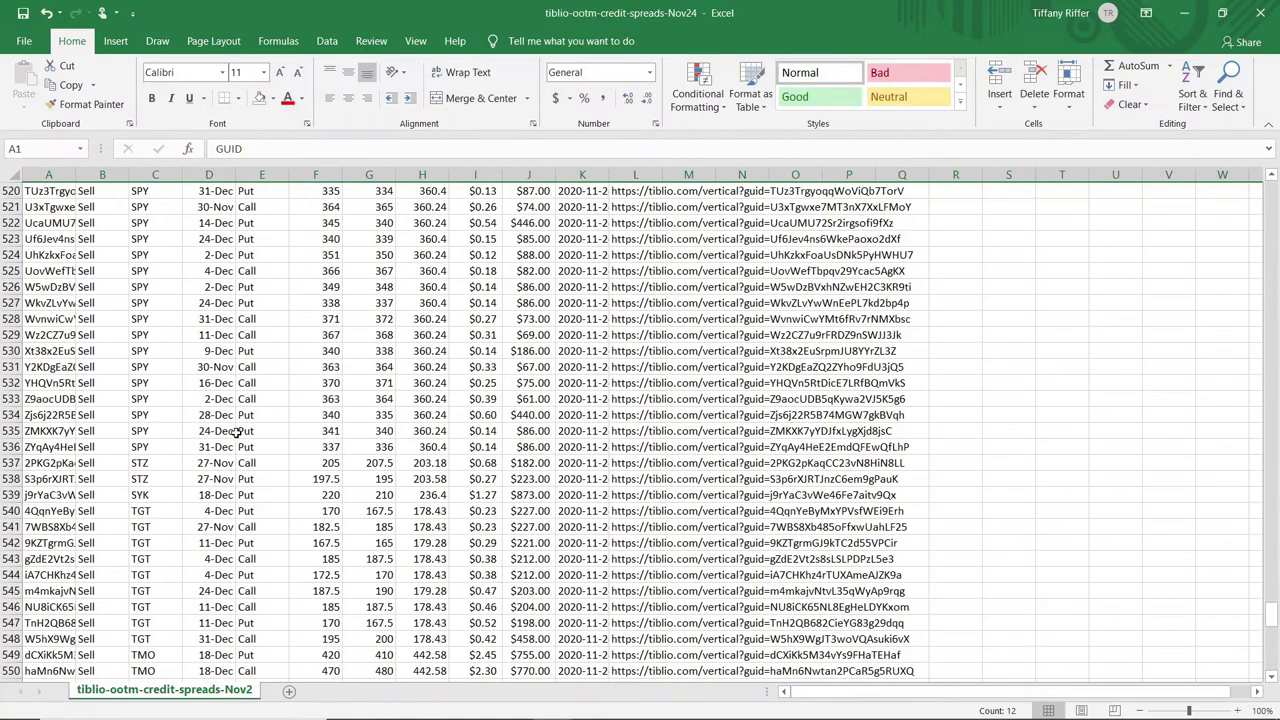
scroll(240, 432, "down", 10)
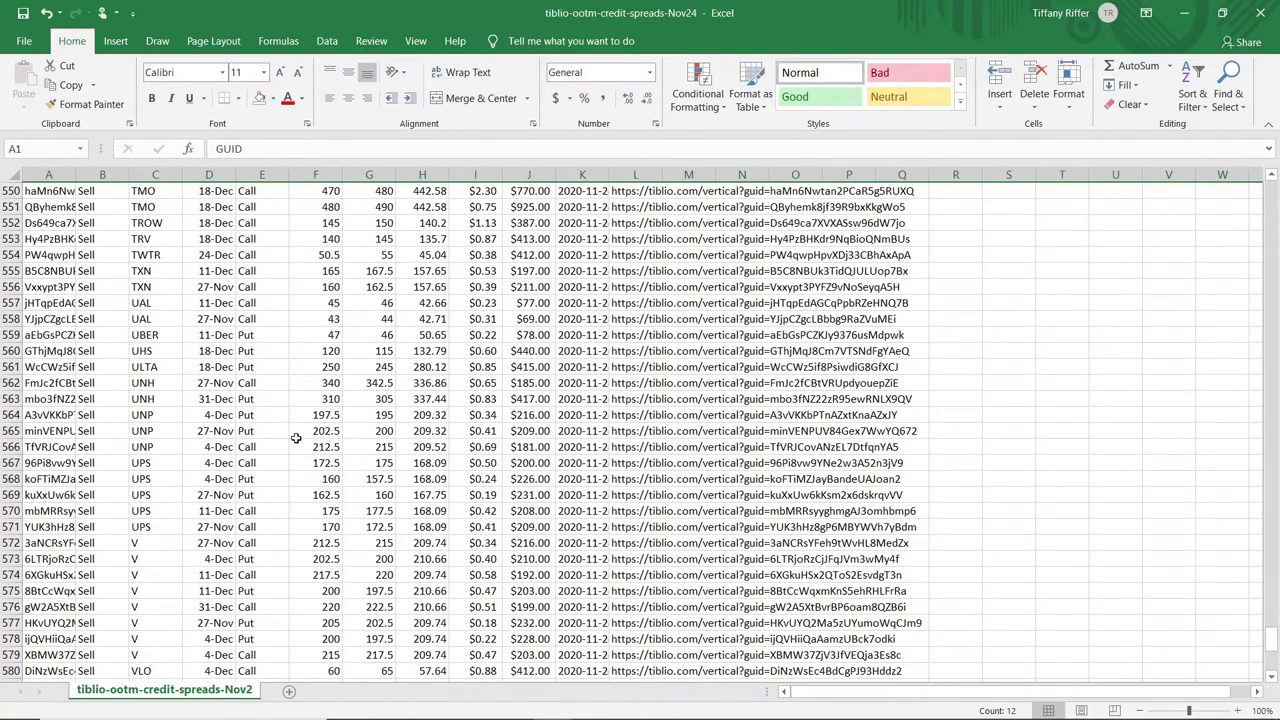
scroll(296, 438, "down", 8)
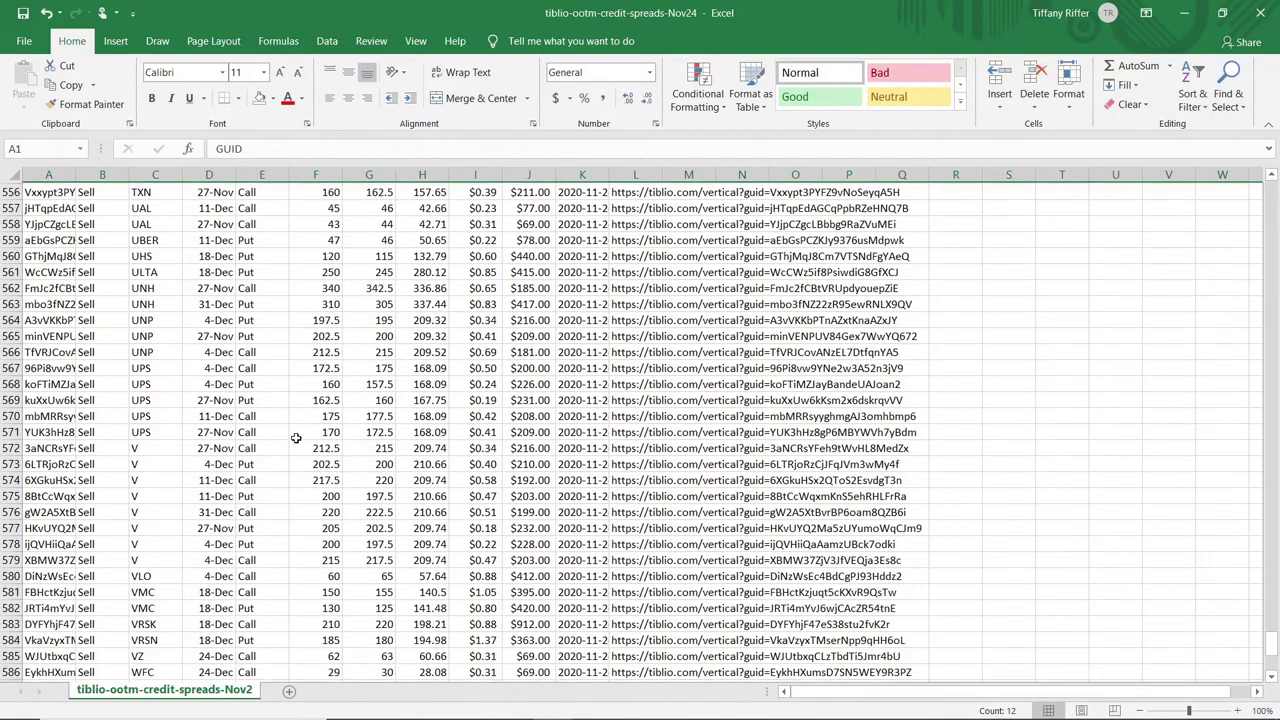
scroll(325, 437, "down", 2)
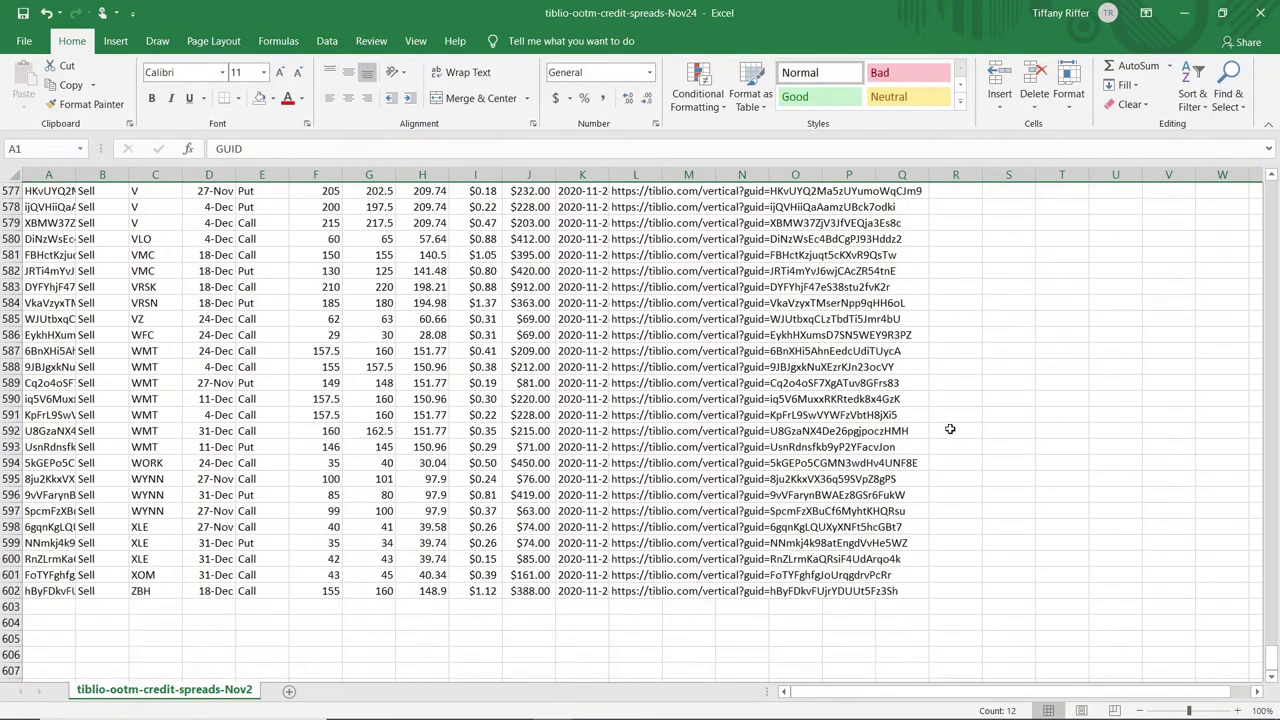
scroll(983, 488, "up", 20)
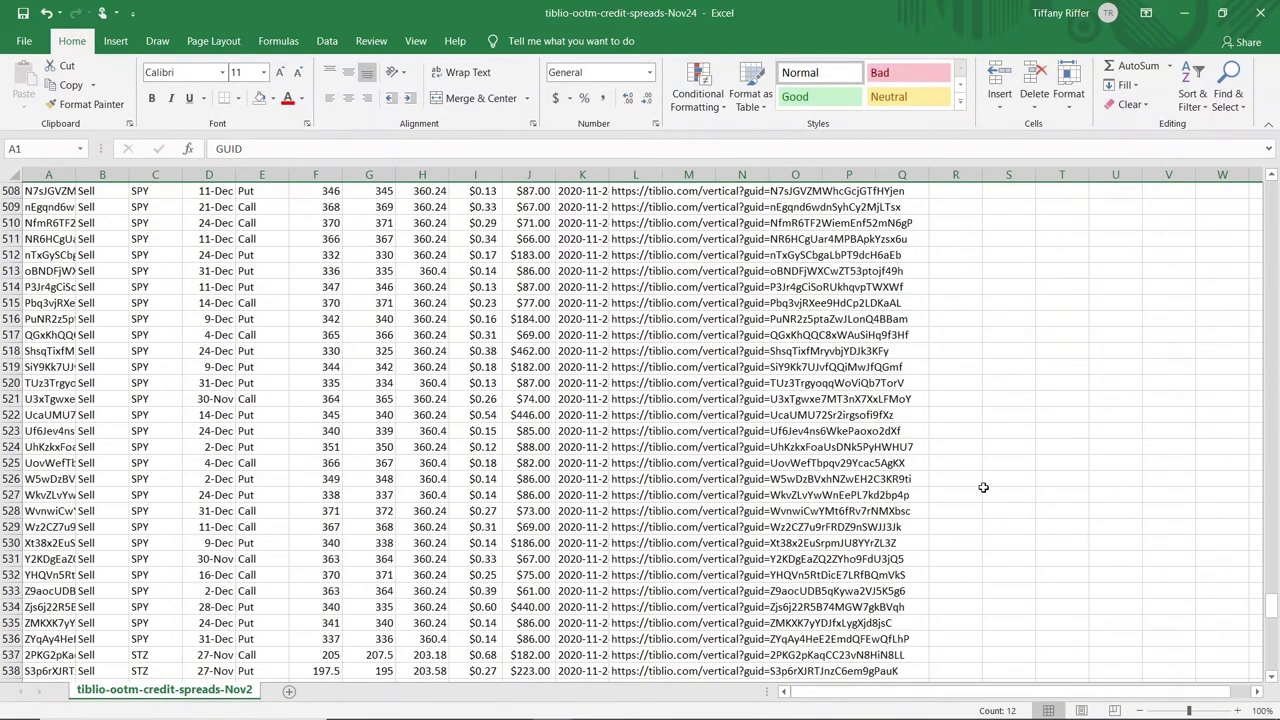
scroll(983, 487, "up", 19)
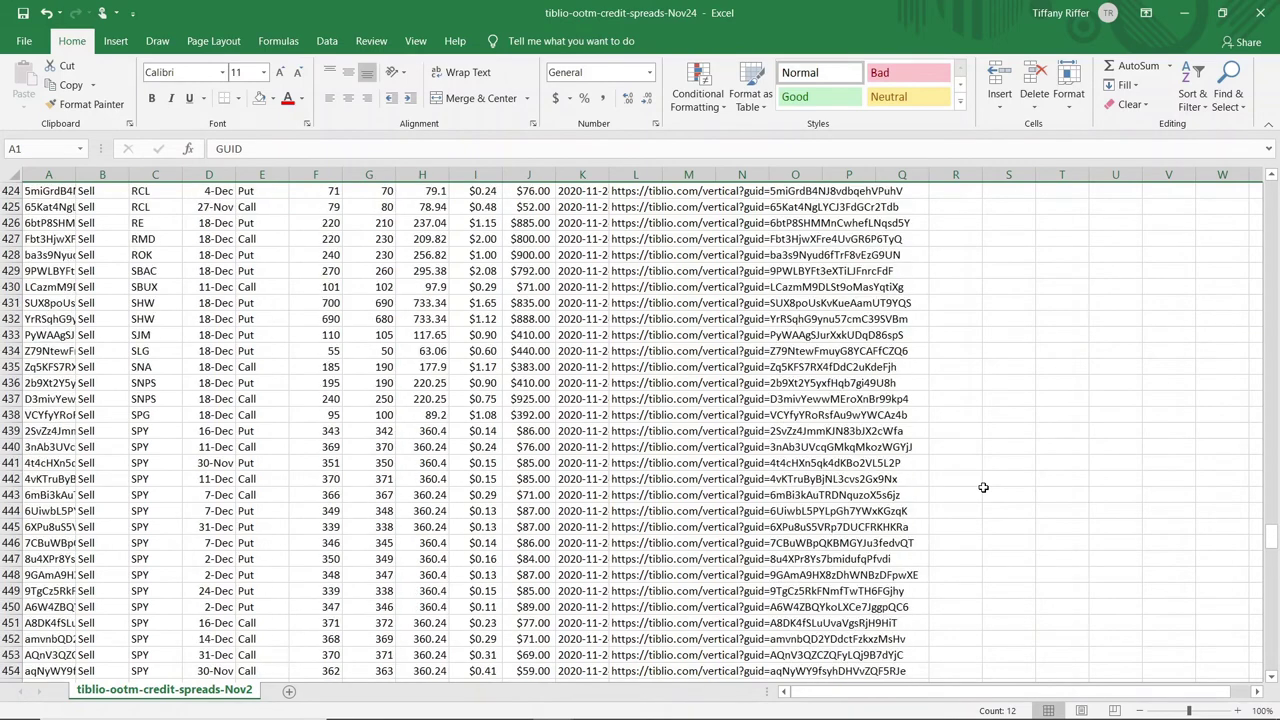
left_click_drag(1270, 540, 1268, 195)
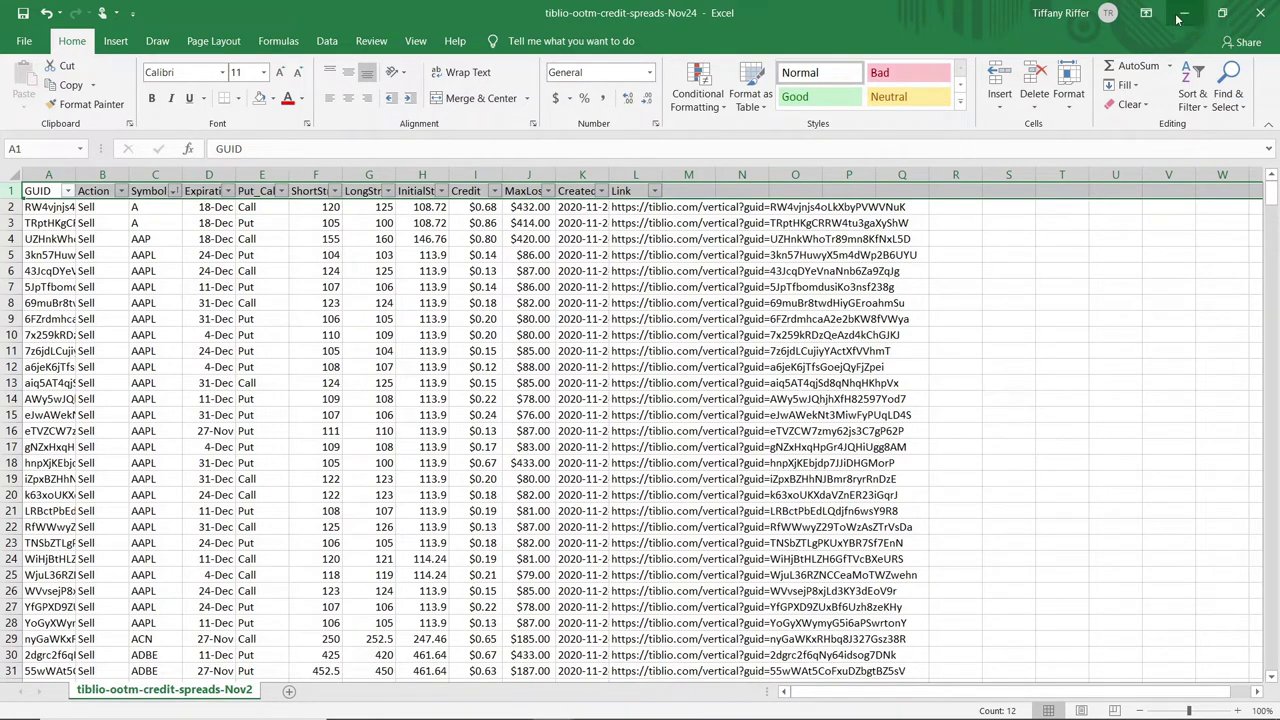
- Switch back to Tiblio, open the Naked Puts page and look through its random selection
left_click(1185, 14)
left_click(455, 227)
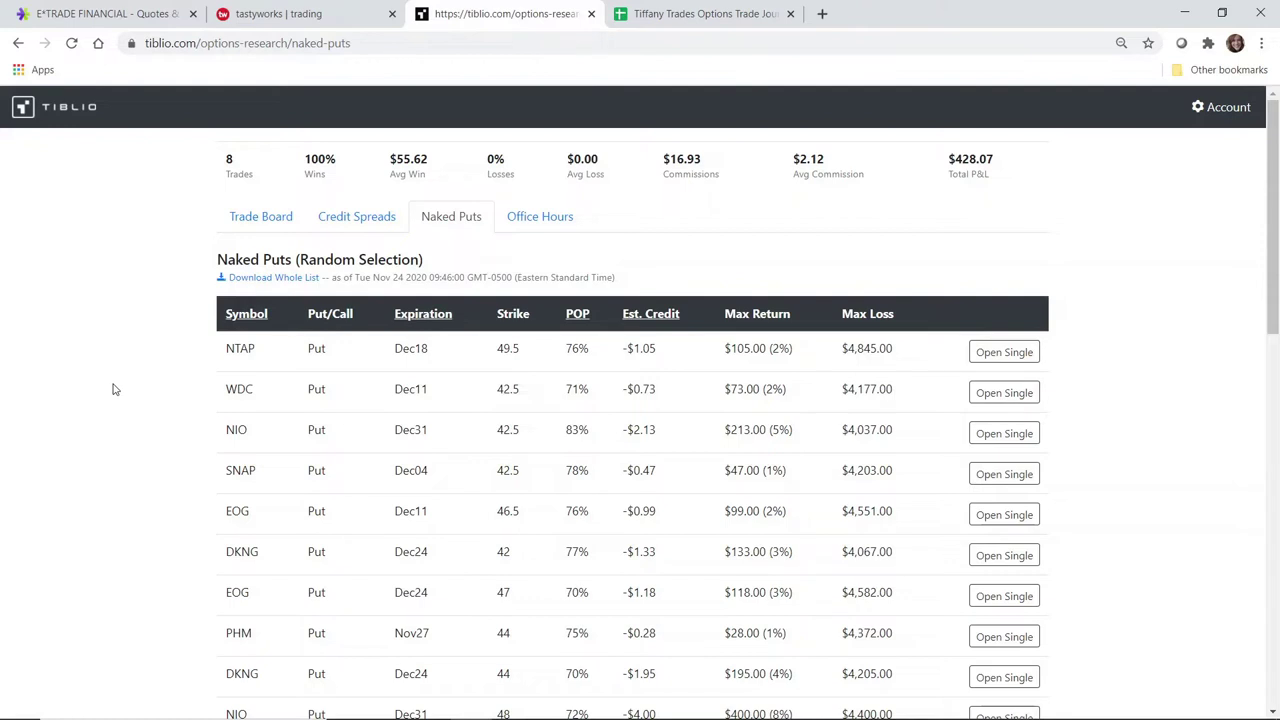
scroll(113, 389, "down", 1)
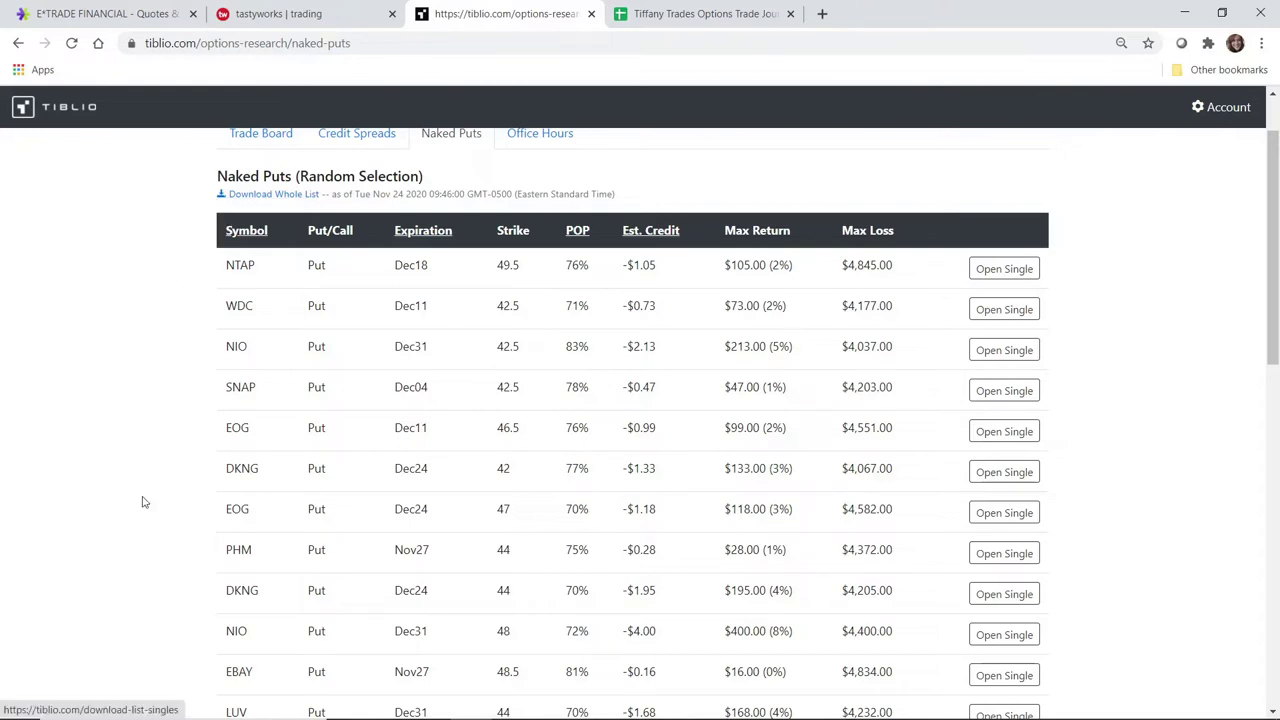
scroll(200, 345, "down", 6)
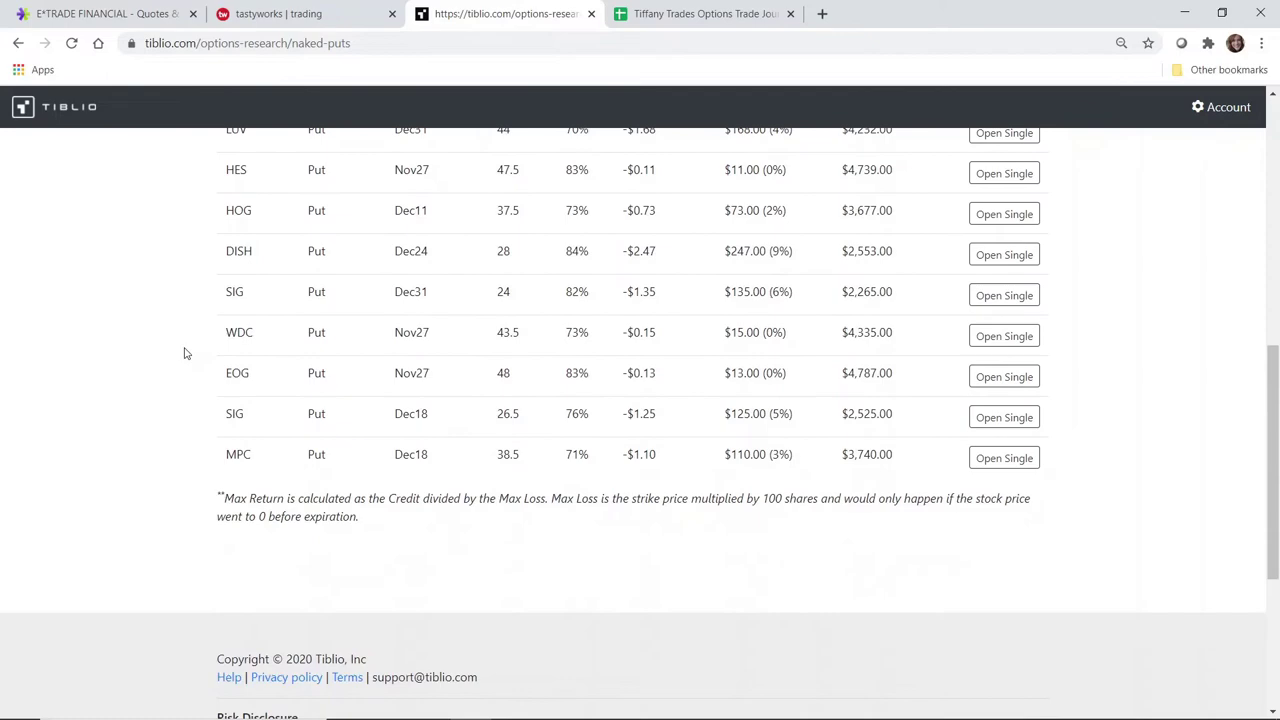
scroll(160, 358, "up", 6)
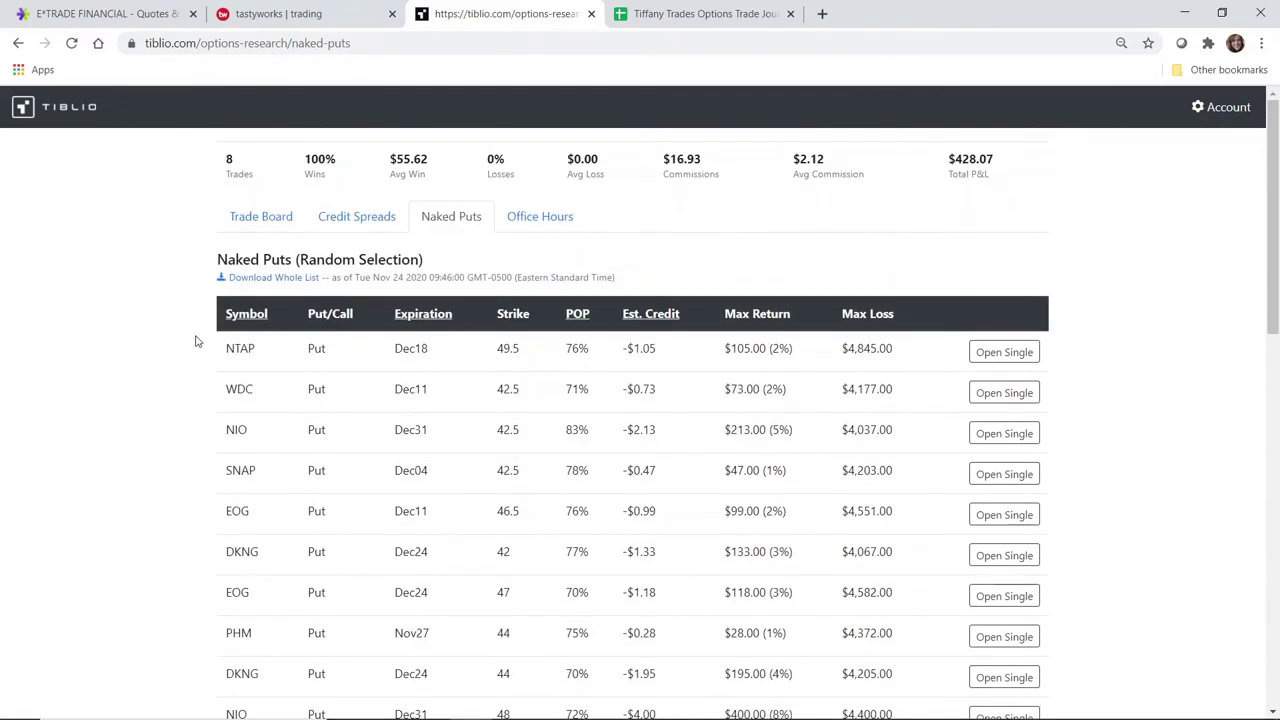
- Download the whole naked puts list into Excel and widen its MaxLoss column until the amounts are readable
left_click(261, 280)
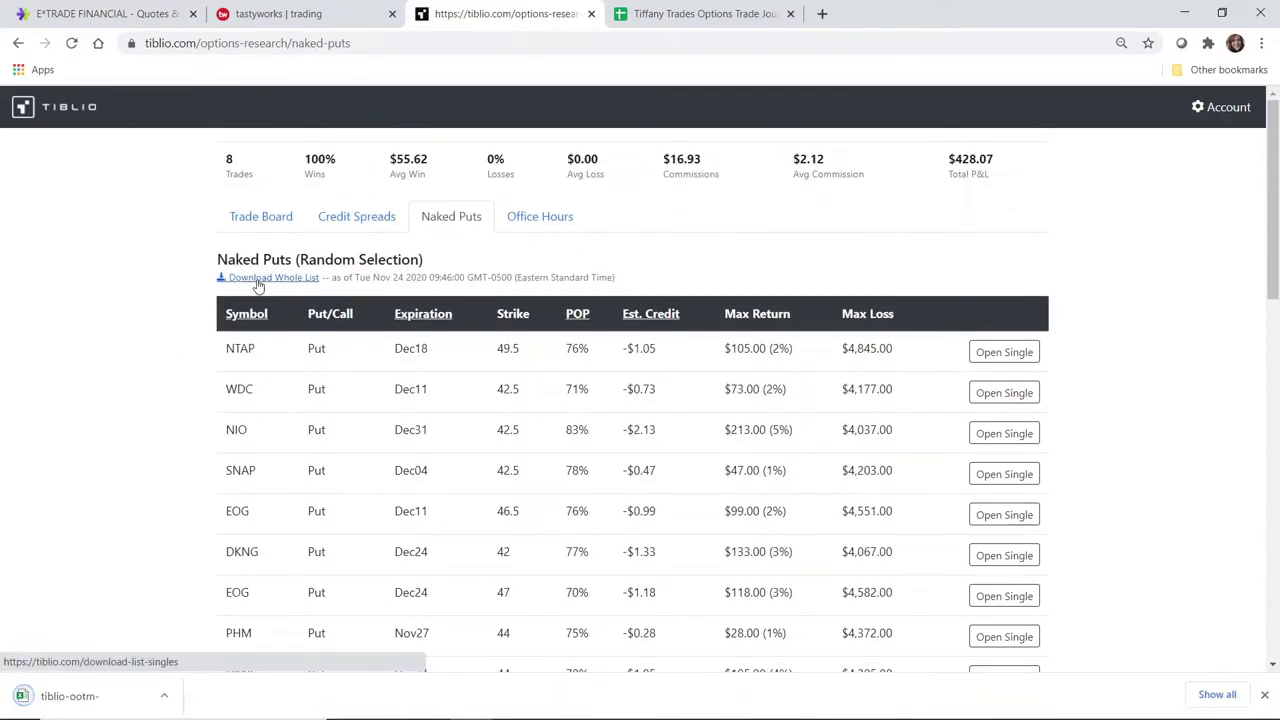
left_click(80, 703)
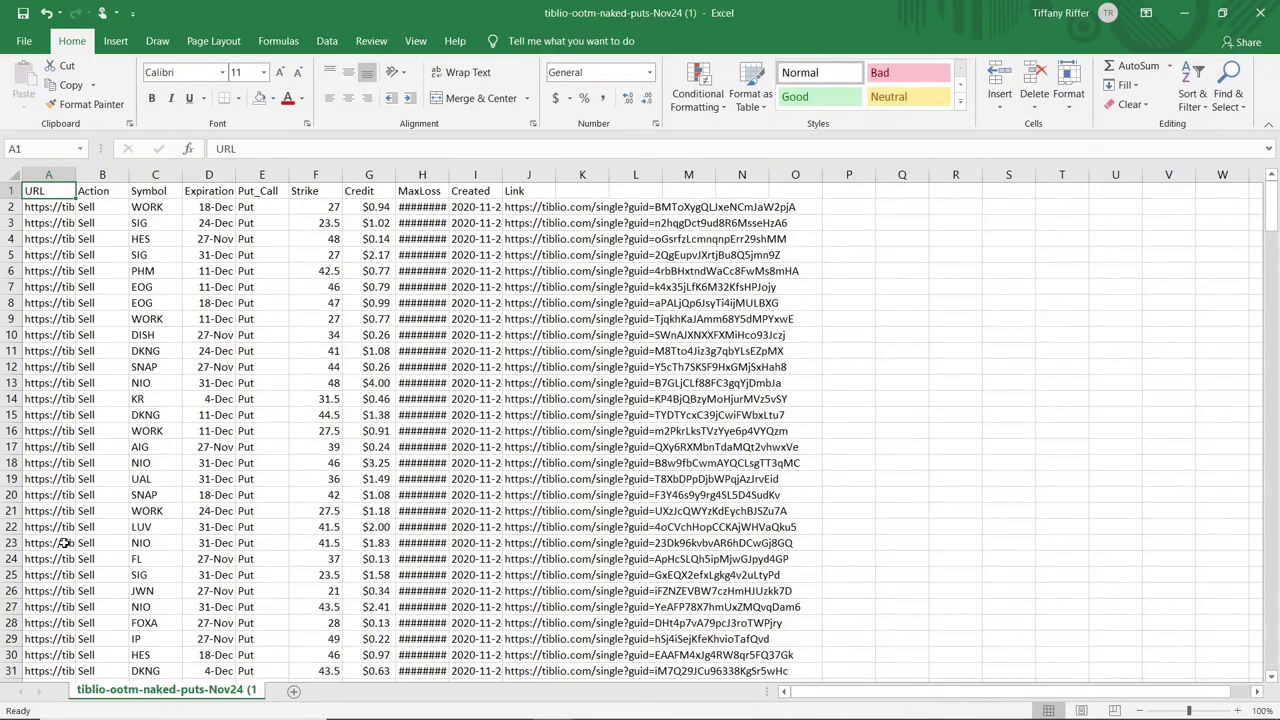
left_click_drag(448, 175, 485, 175)
- Add filters to the header row of the naked puts list and sort it by Symbol from A to Z
left_click(14, 190)
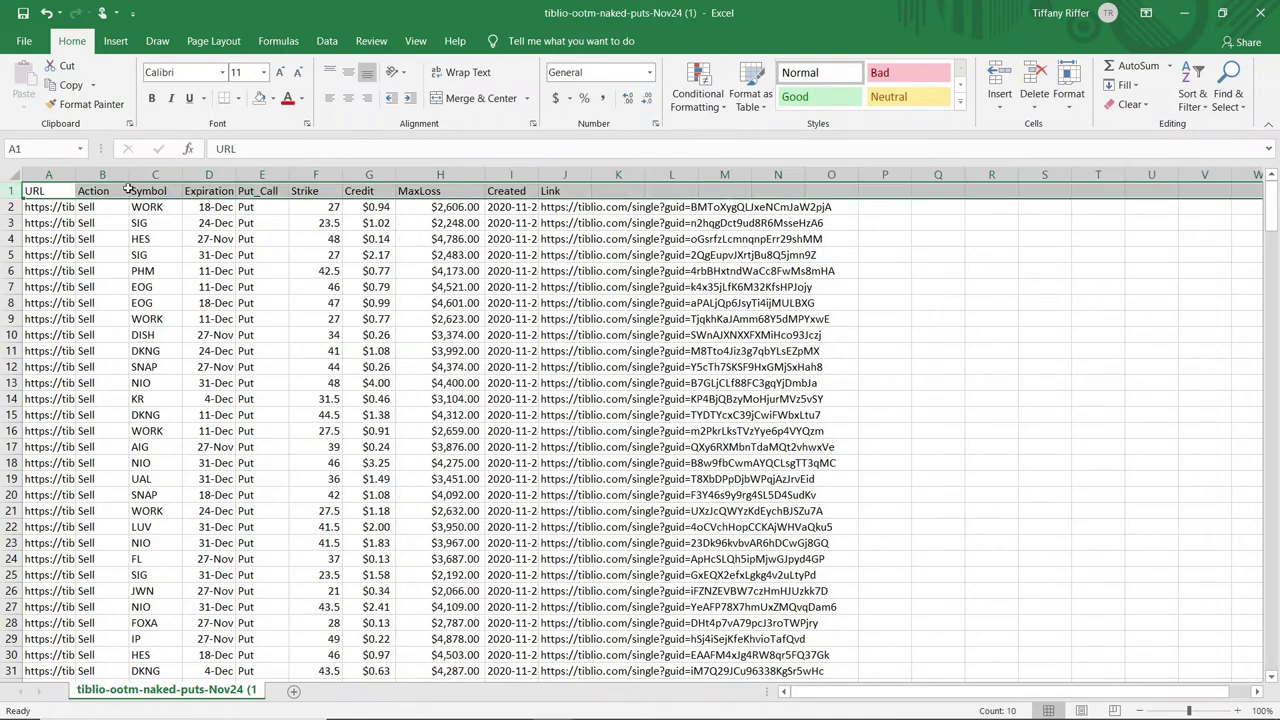
left_click(1192, 100)
left_click(1210, 203)
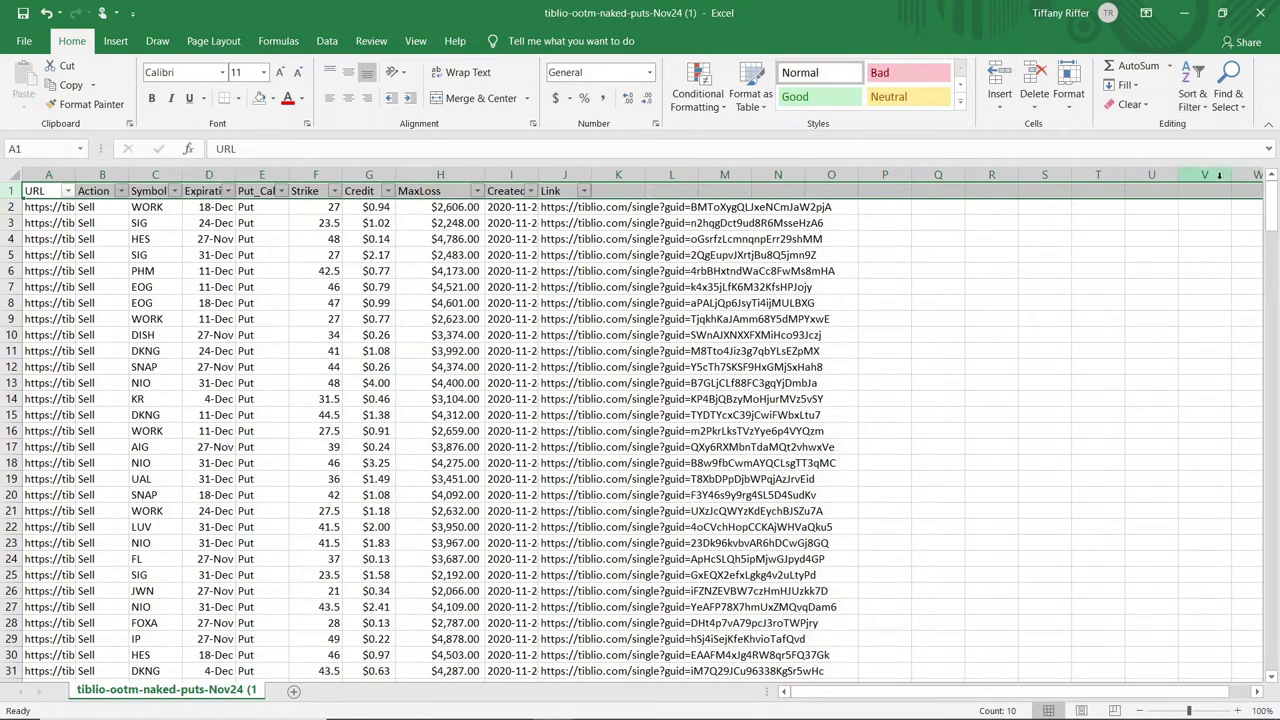
left_click(174, 190)
left_click(150, 210)
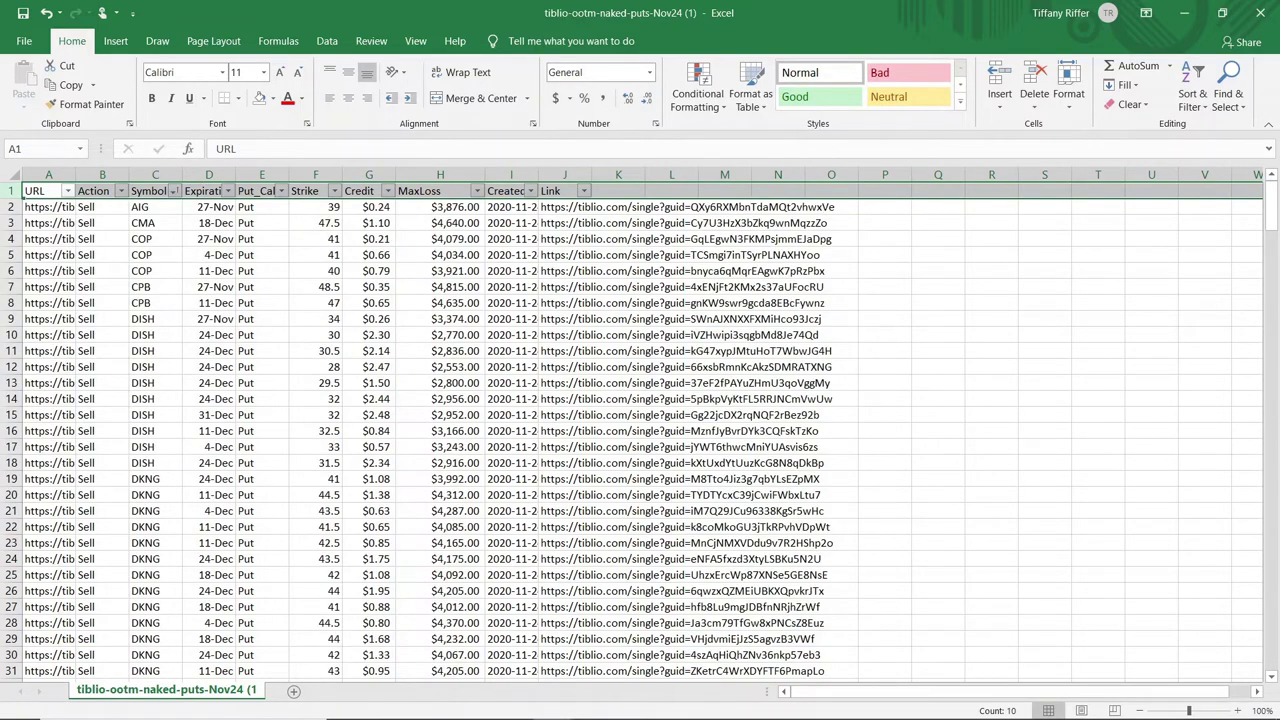
- Check the cash balance in tastyworks and the options trade journal, then return to the naked puts workbook
left_click(480, 705)
left_click(306, 10)
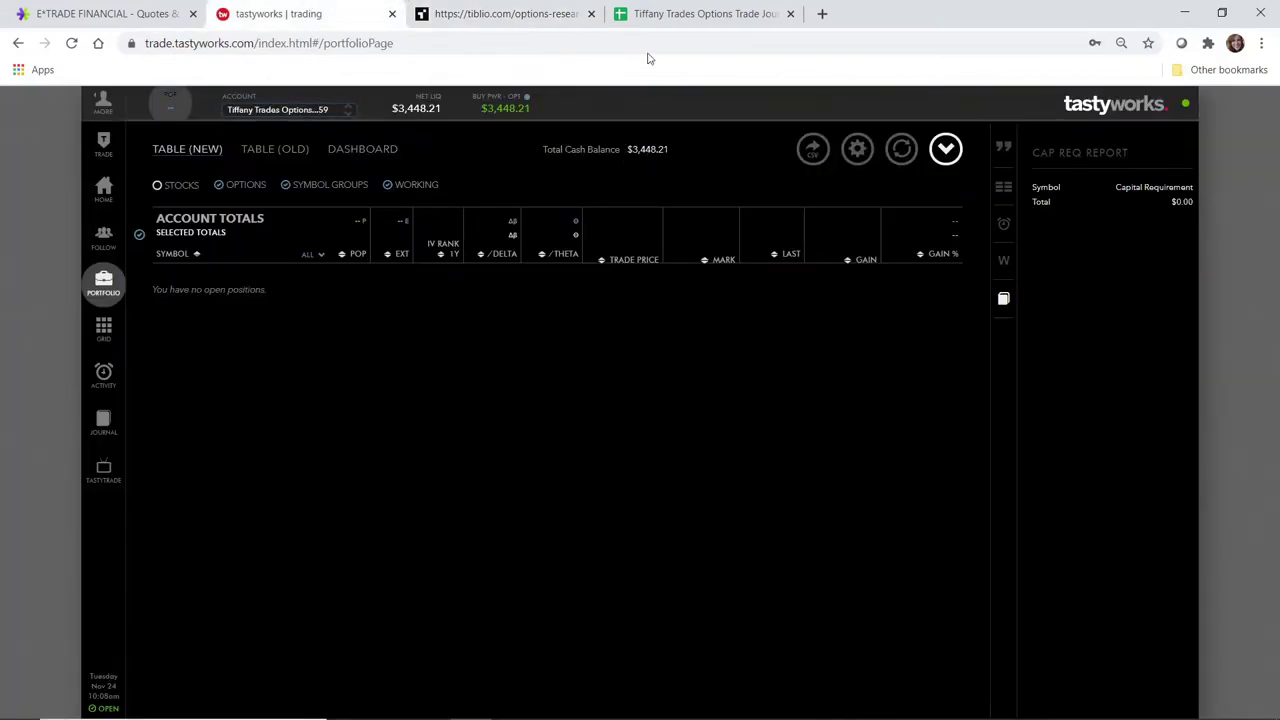
left_click(705, 13)
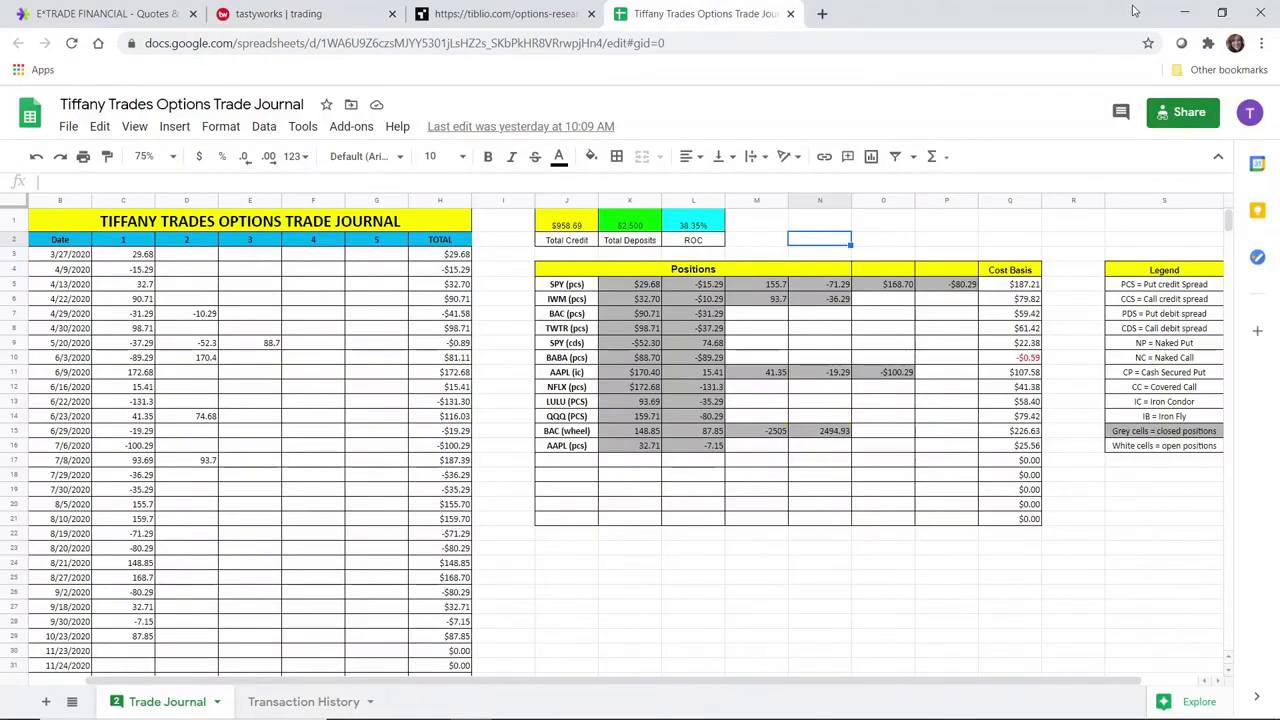
left_click(551, 703)
left_click(740, 630)
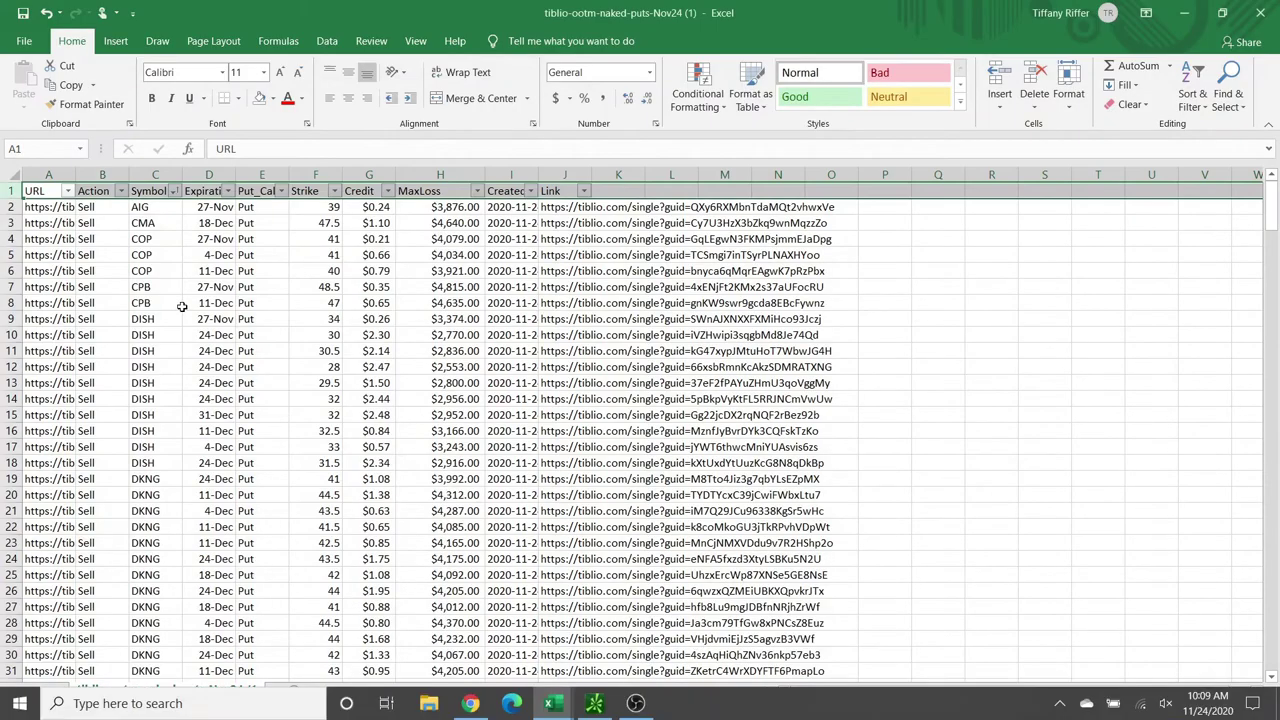
- Filter the naked puts list to show only rows with a Strike less than 34
left_click(334, 191)
mouse_move(290, 332)
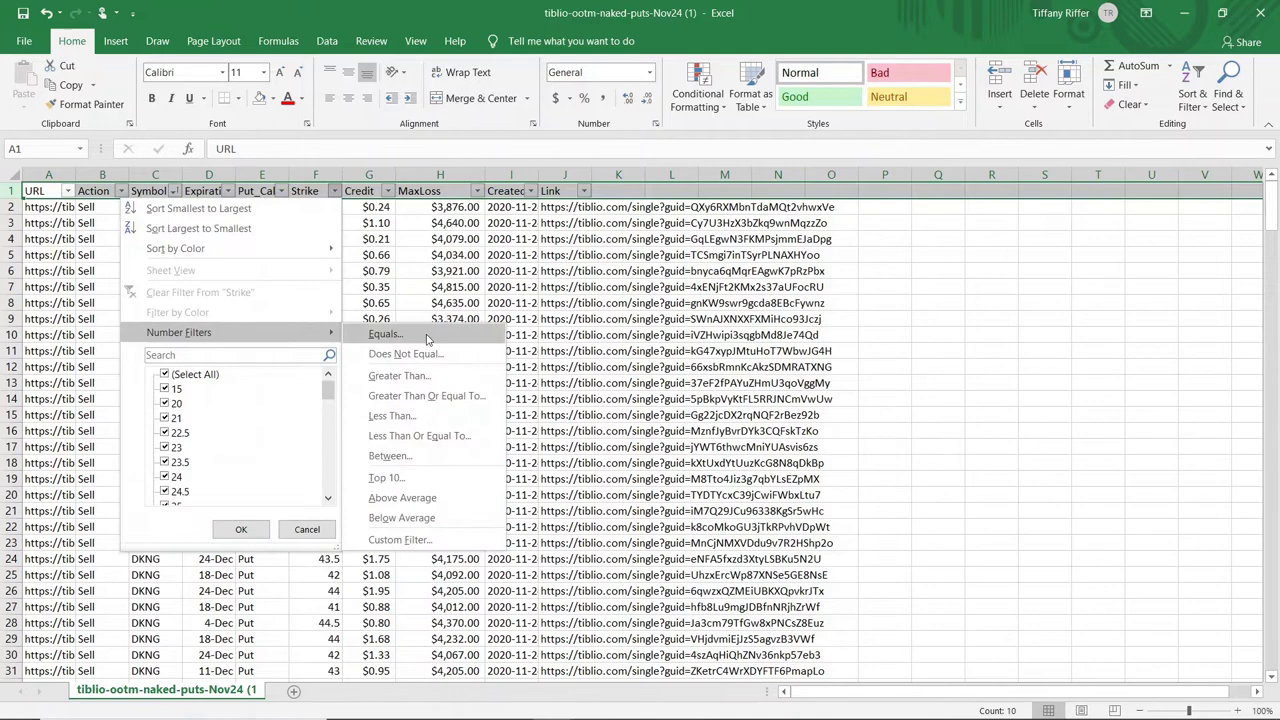
left_click(409, 420)
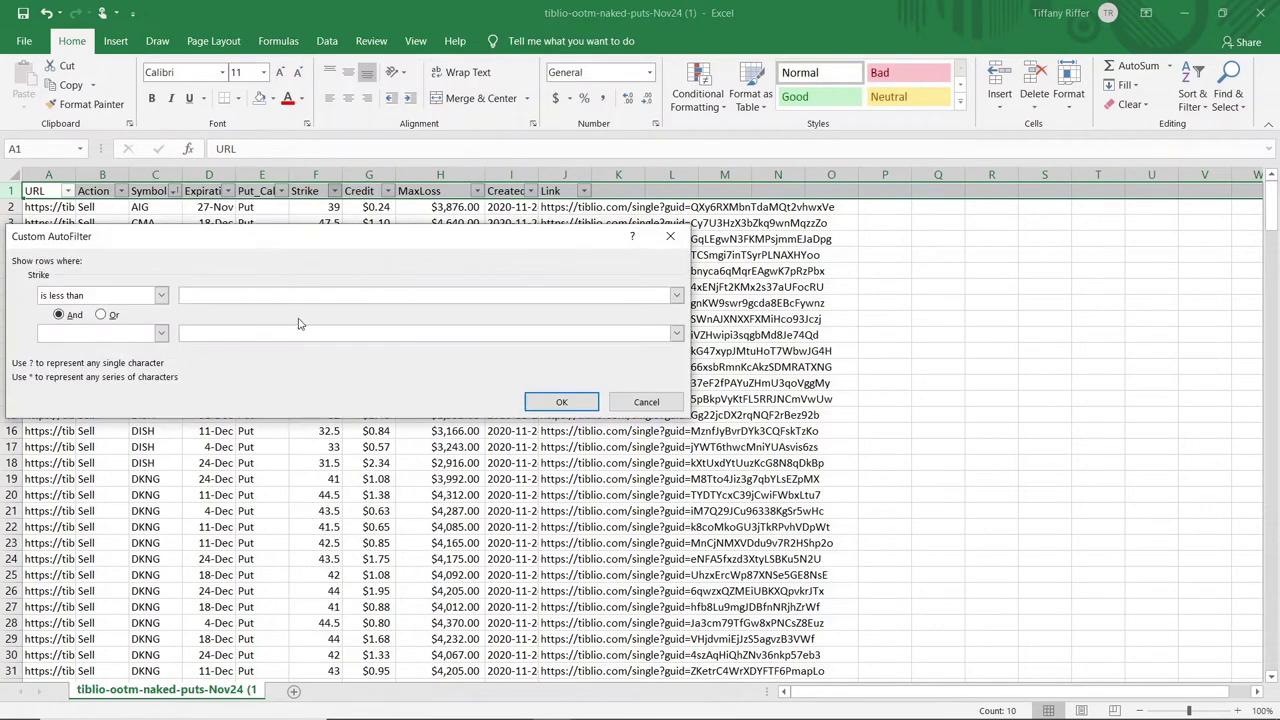
type("35")
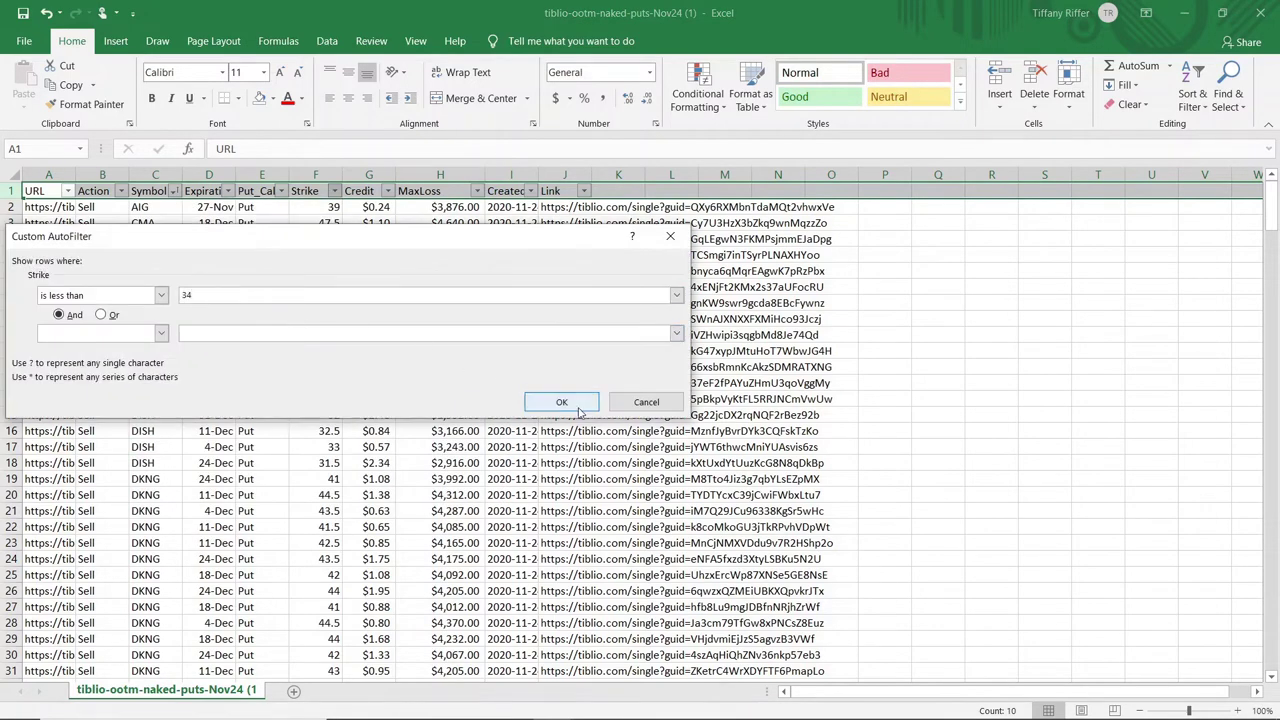
left_click(561, 401)
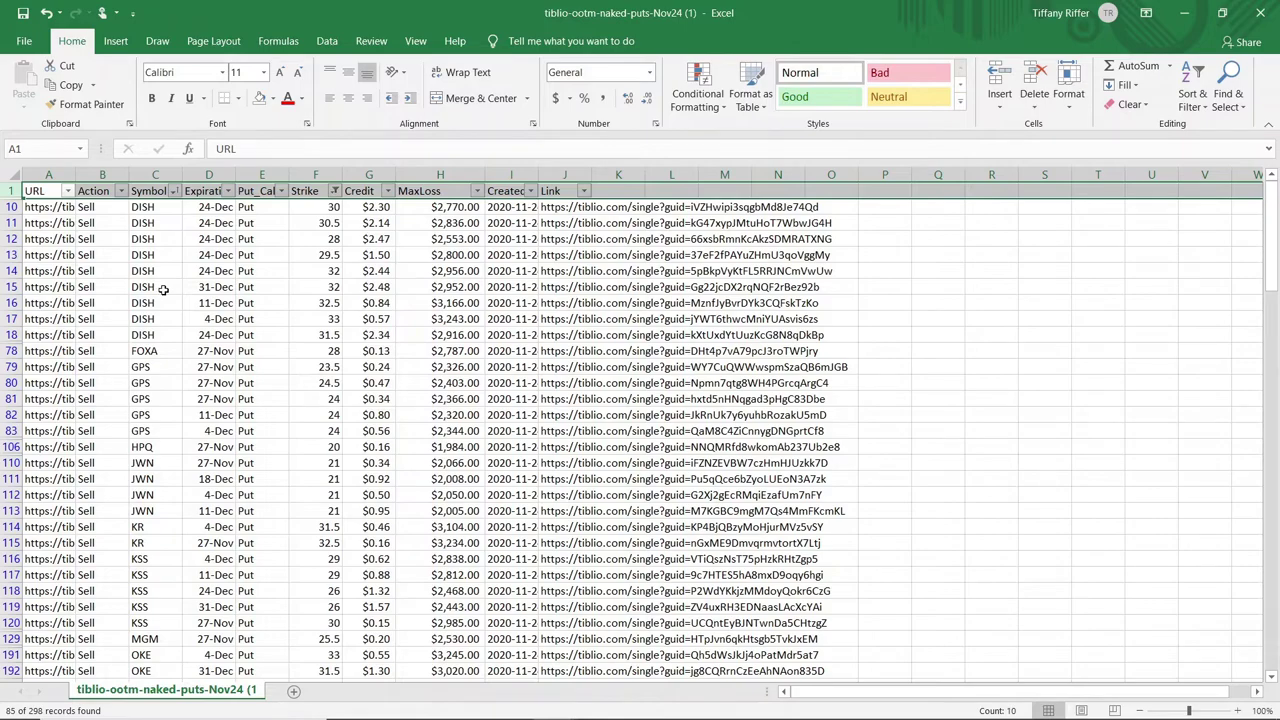
- Look through the filtered naked puts to the end and examine the strikes, expirations and credits of the WORK entries
scroll(235, 372, "down", 3)
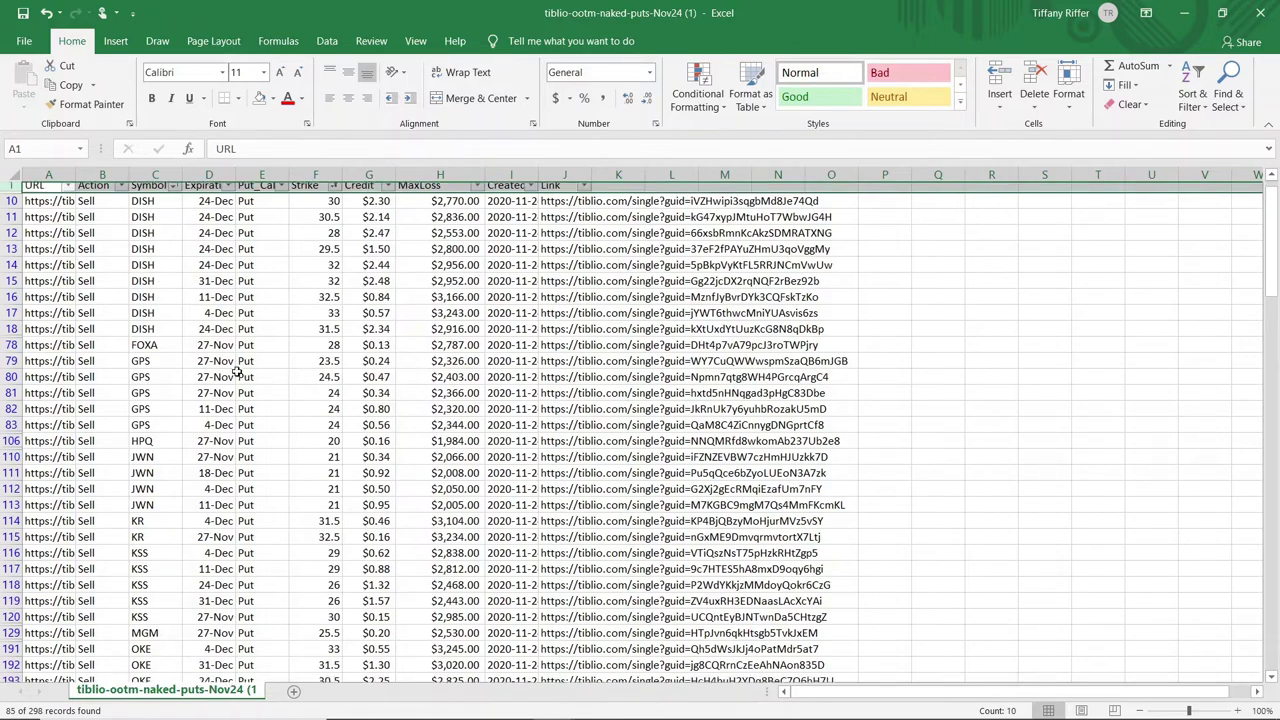
scroll(237, 370, "down", 4)
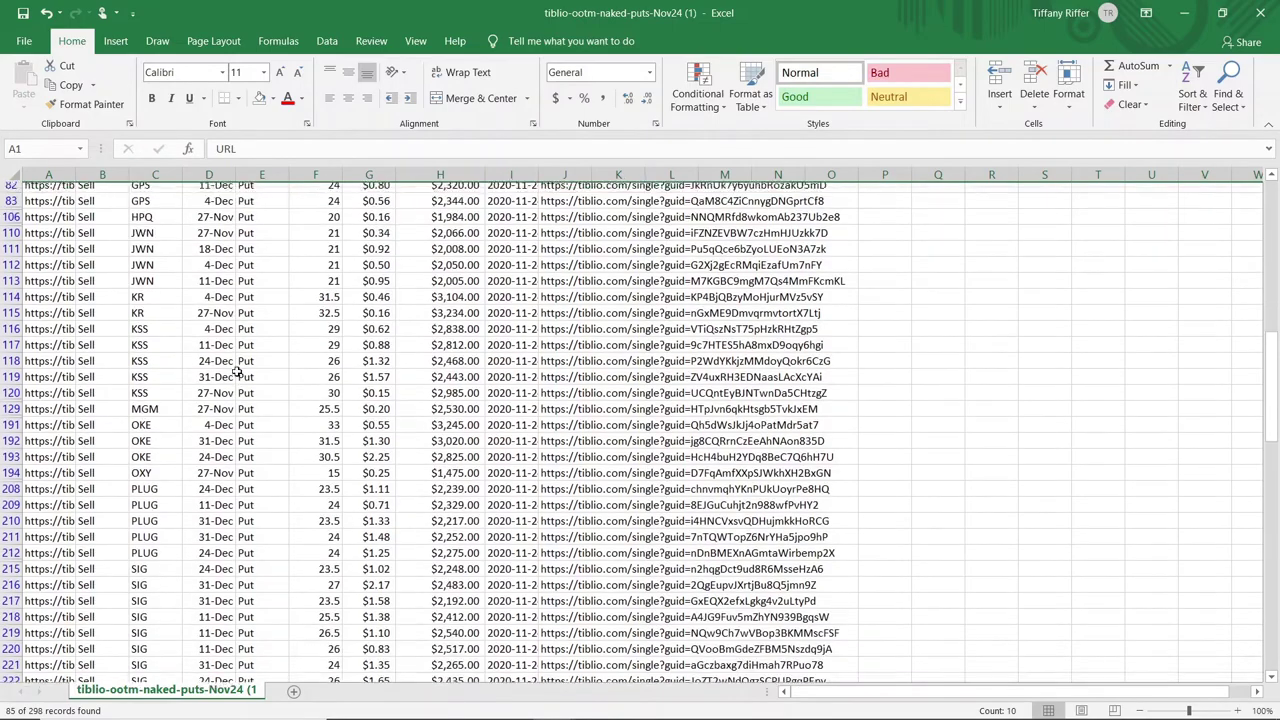
scroll(237, 372, "down", 8)
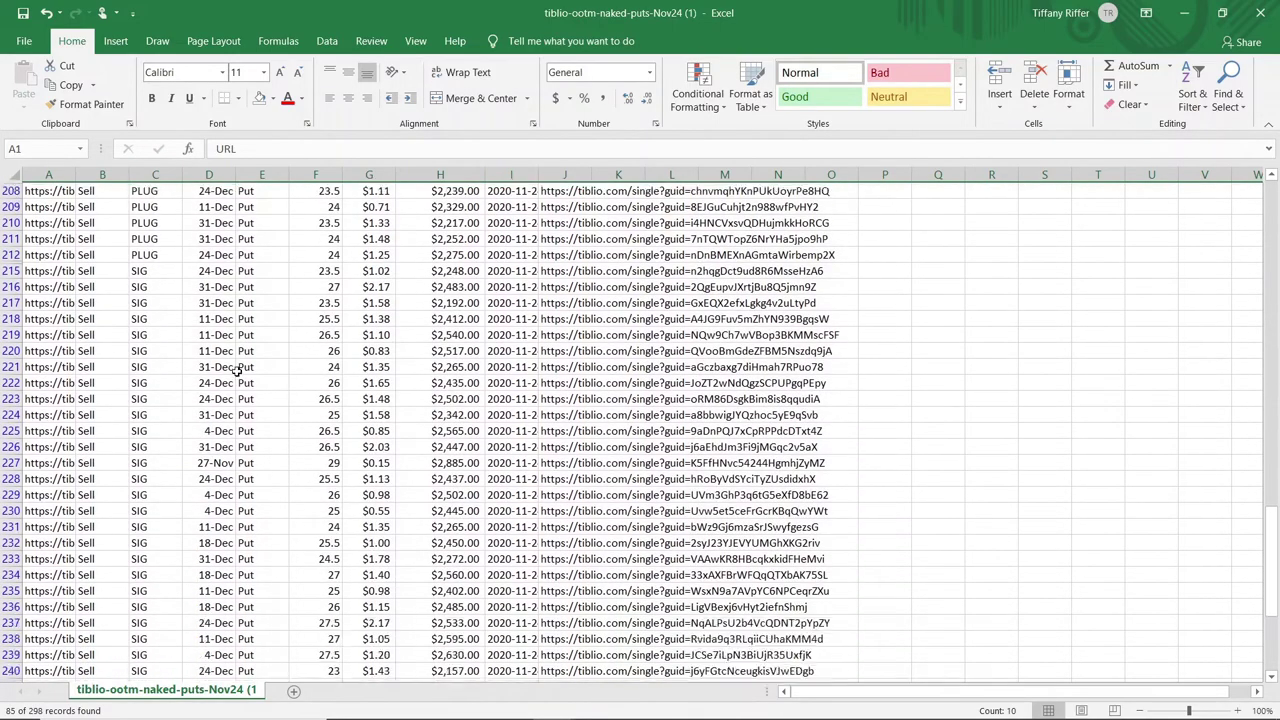
scroll(237, 372, "down", 4)
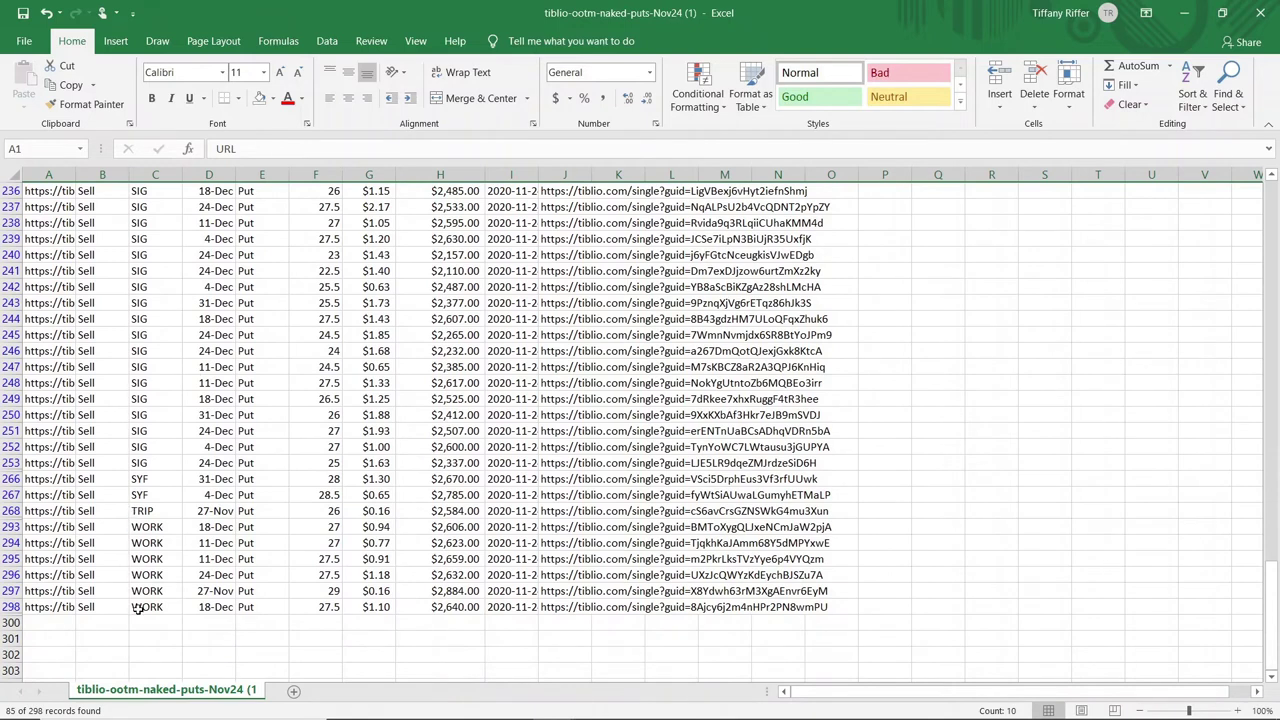
left_click(315, 575)
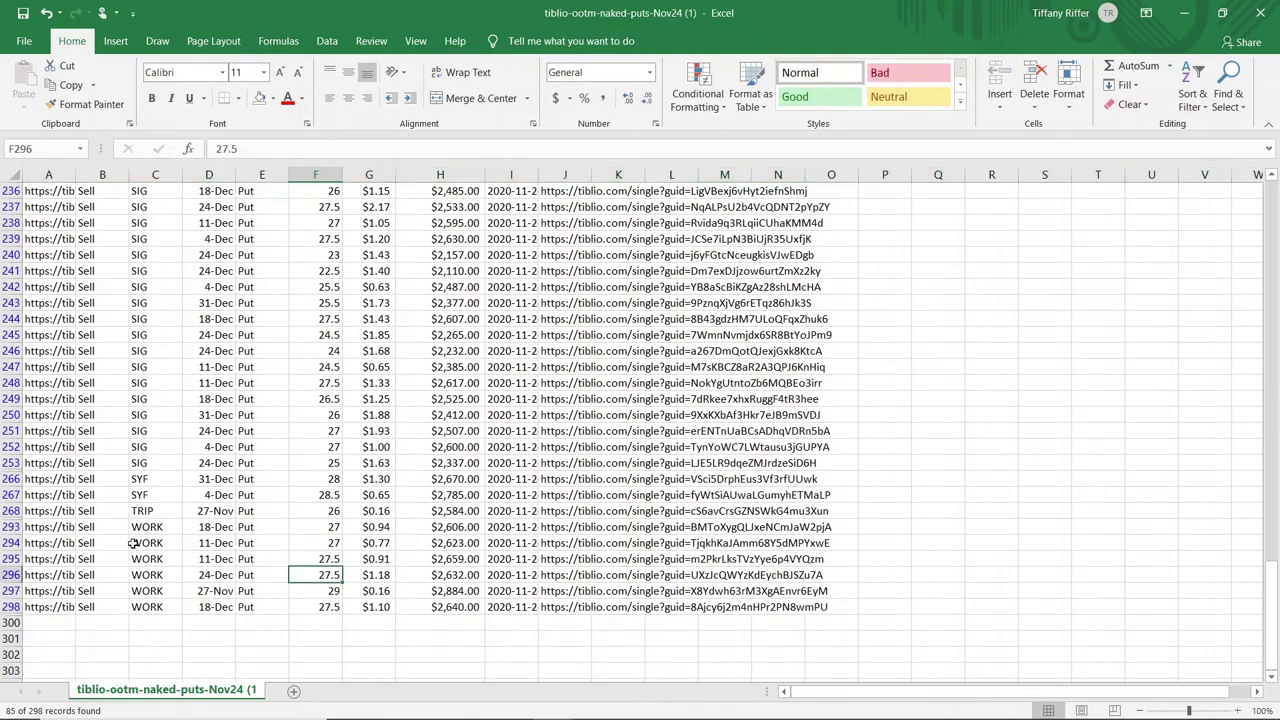
left_click_drag(148, 527, 367, 607)
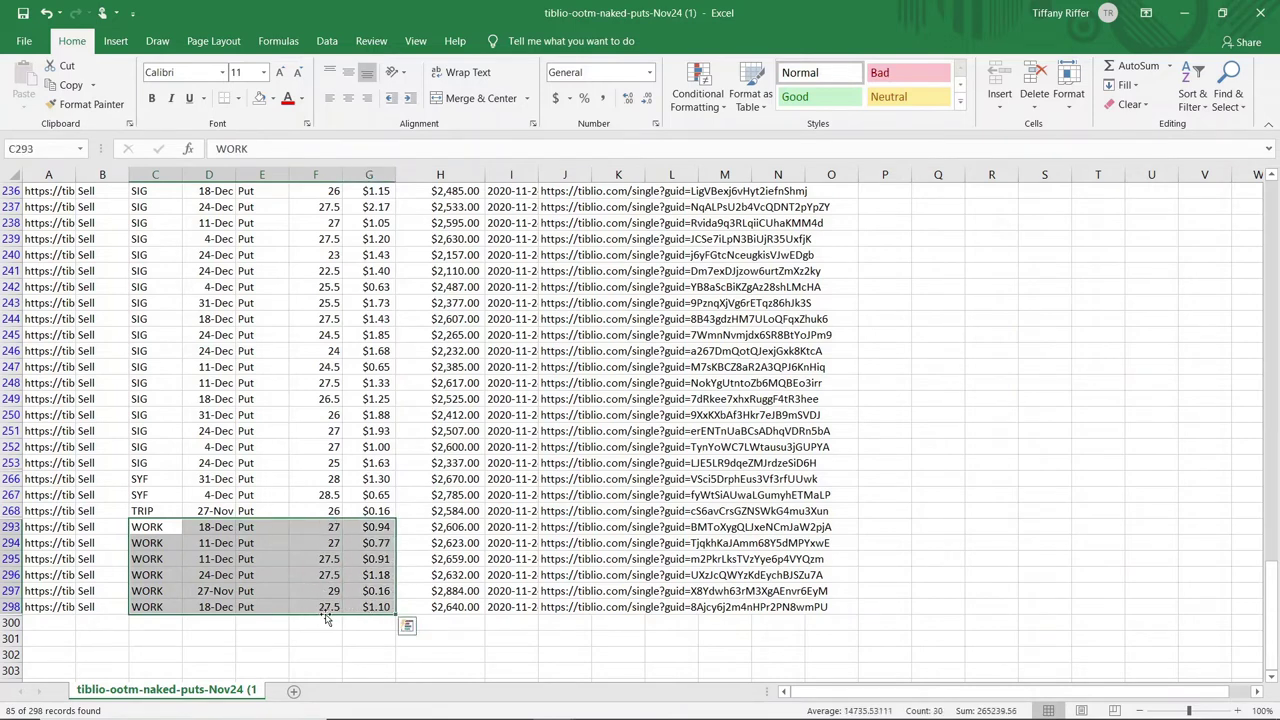
left_click(203, 578)
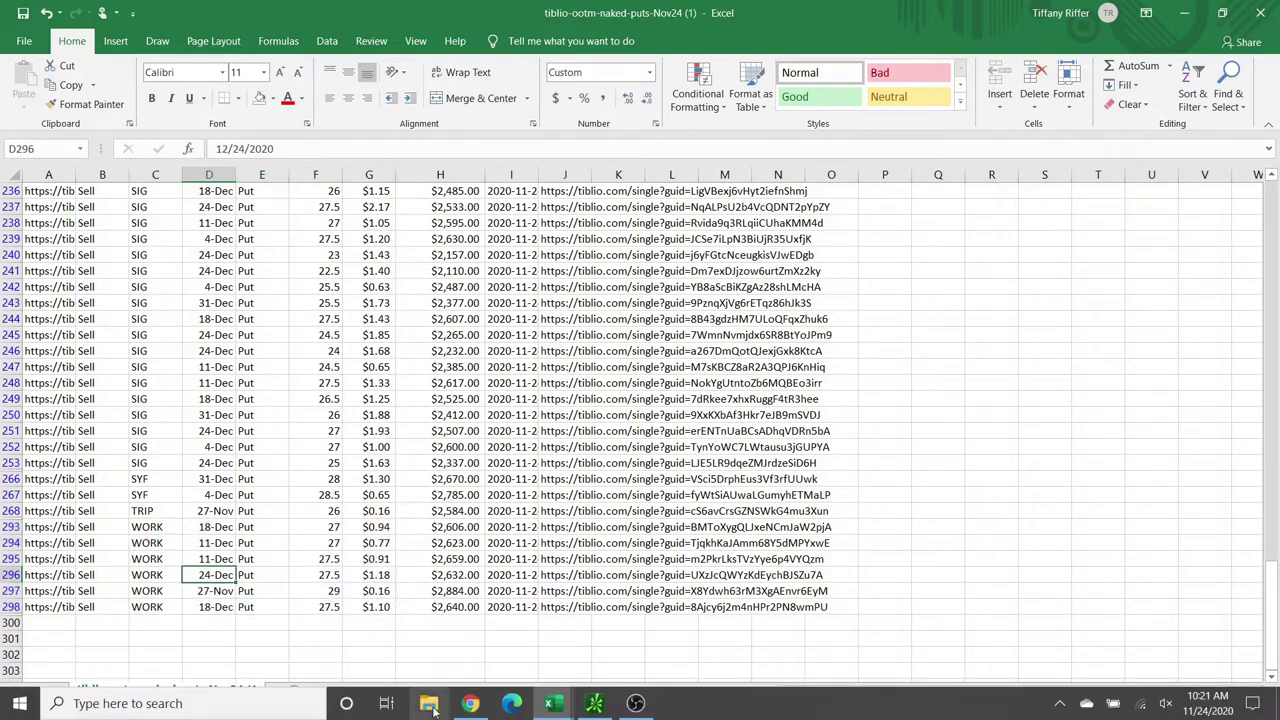
- Switch to E*TRADE and examine the WORK 27.5 strike option chain and the six-month price chart with its stochastics
left_click(471, 705)
left_click(105, 13)
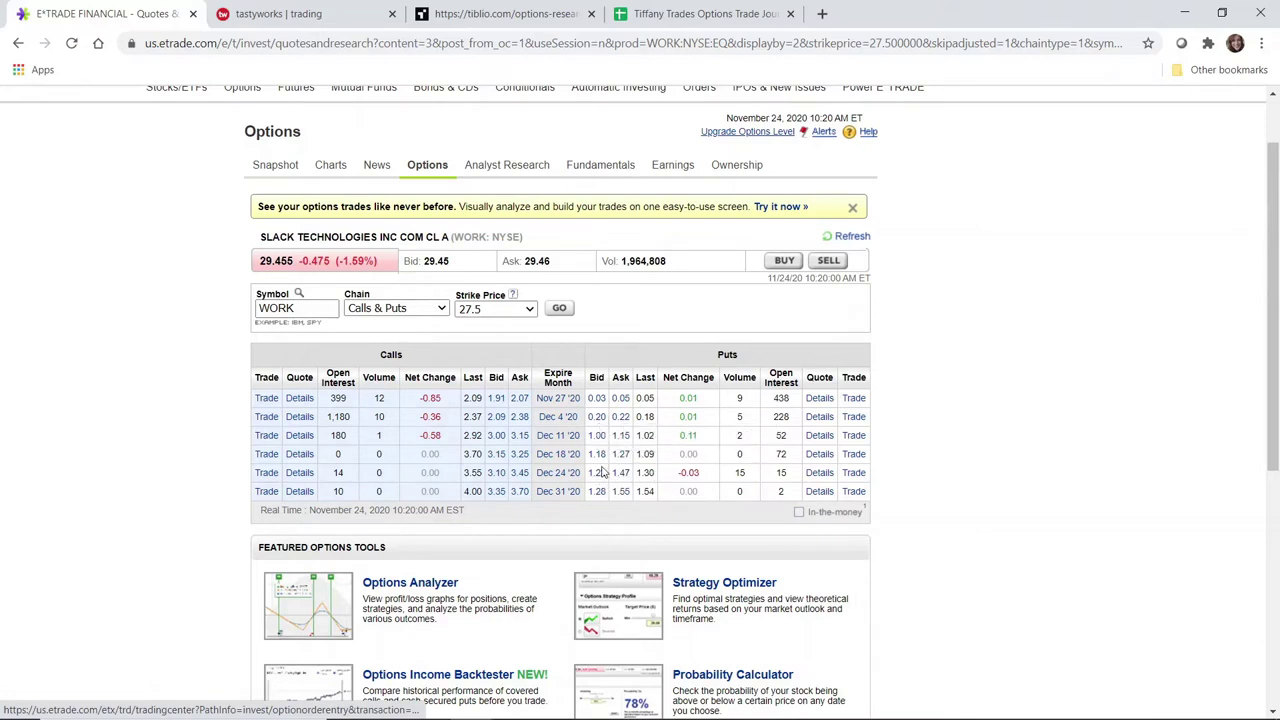
left_click(330, 165)
scroll(230, 270, "down", 1)
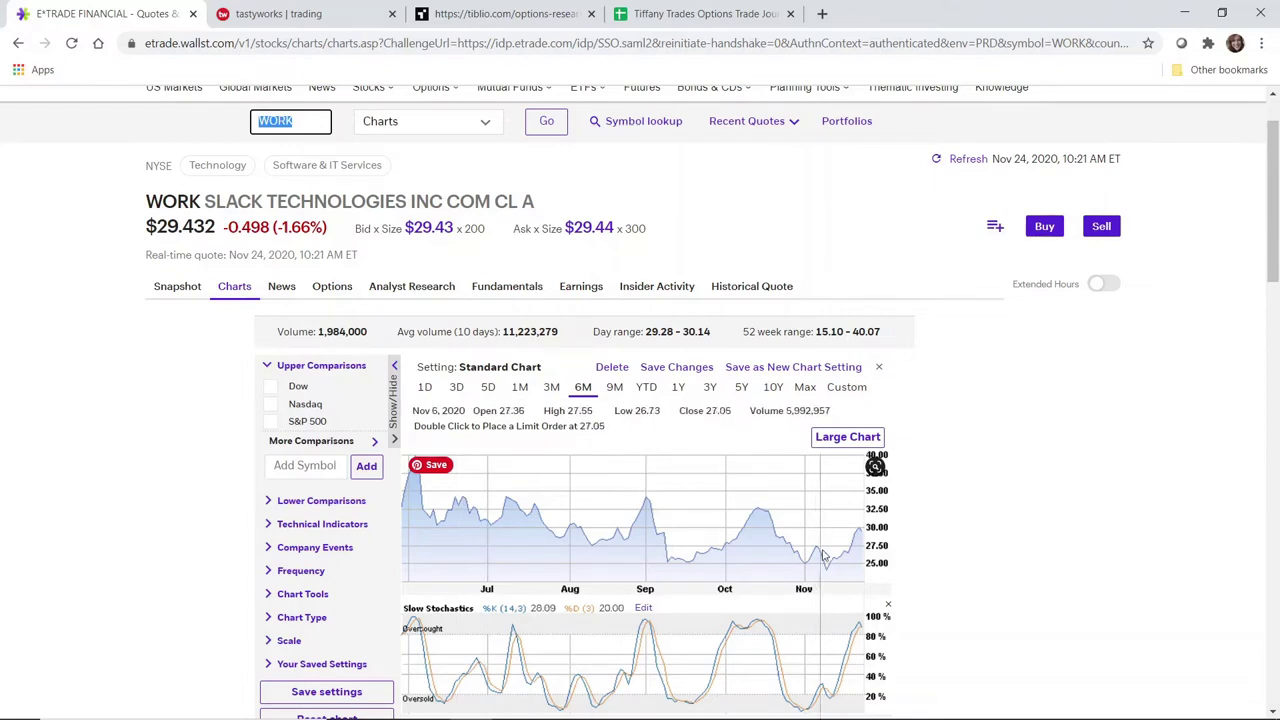
scroll(868, 556, "down", 2)
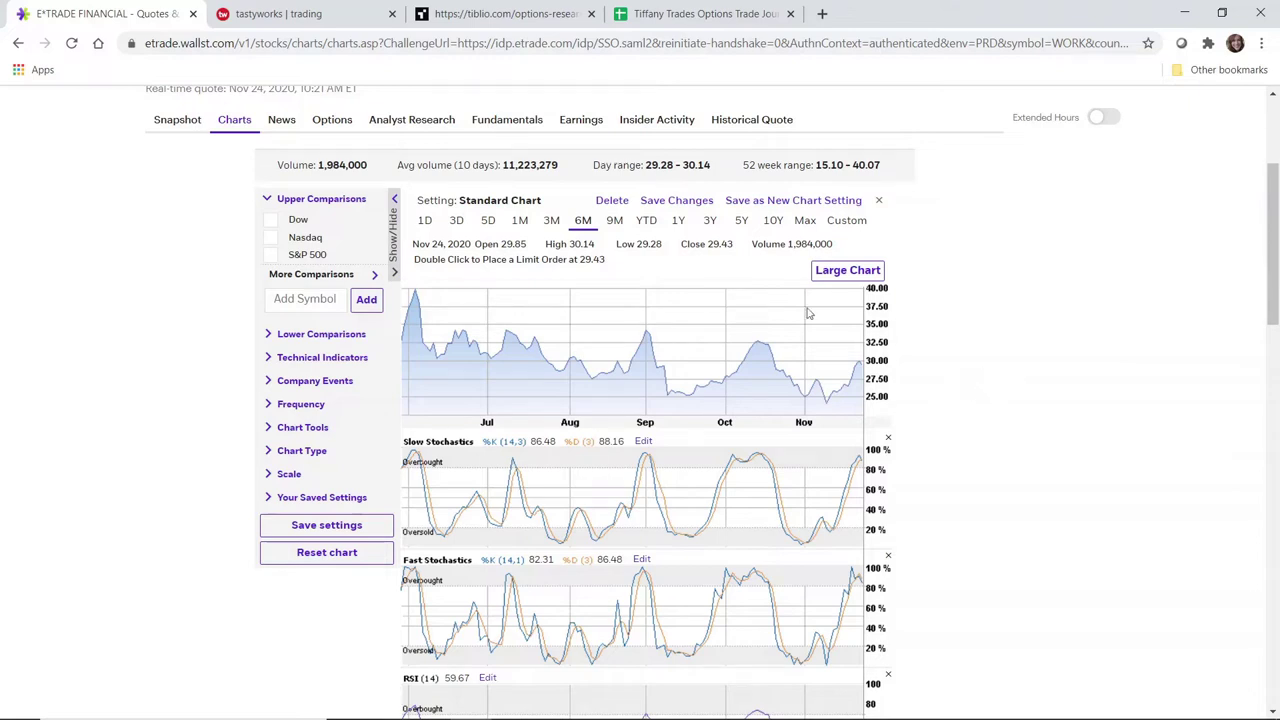
- Switch to tastyworks, load the WORK option chain for Dec 24 '20, and set up a sale of one 27.5 put
left_click(366, 16)
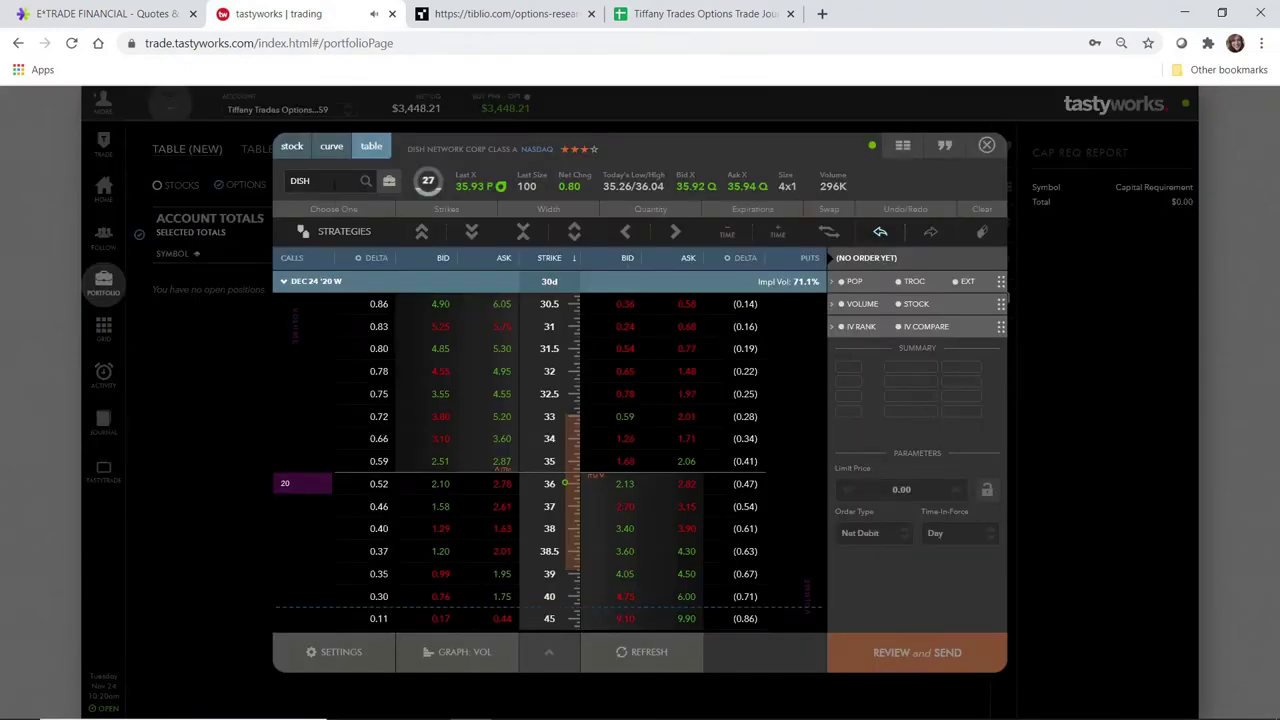
left_click(310, 181)
type("work")
key("Return")
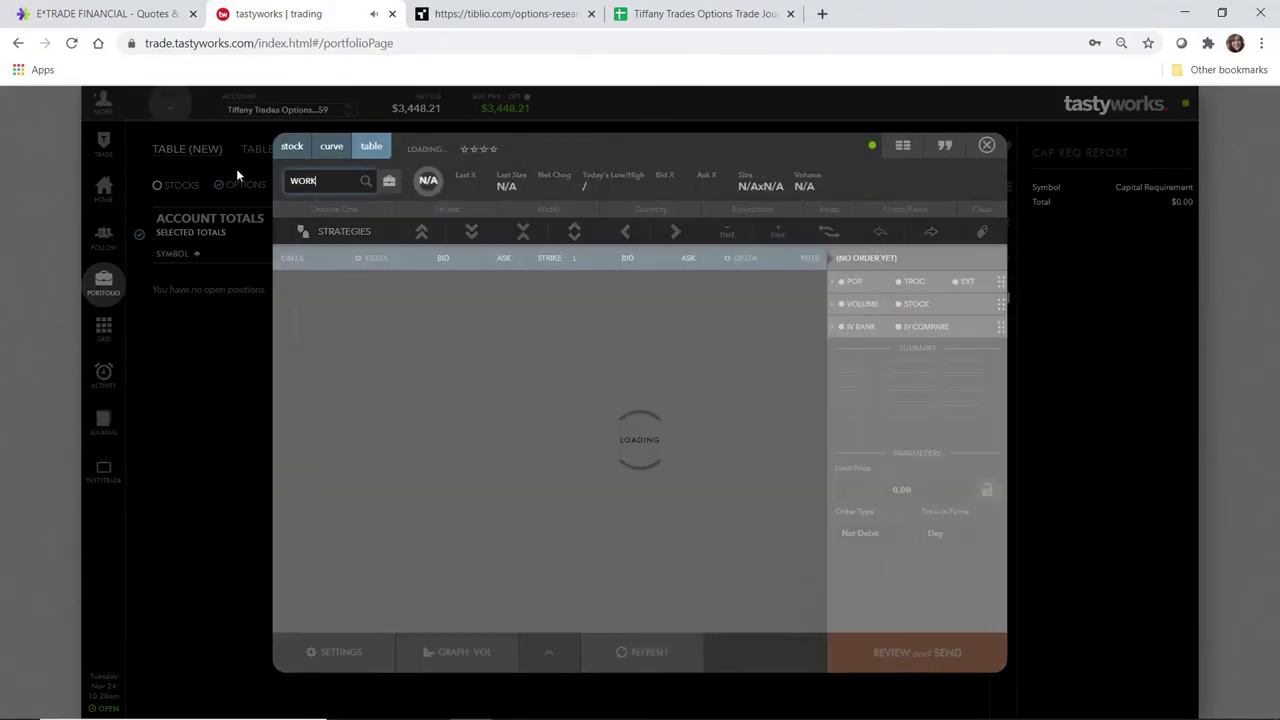
left_click(288, 282)
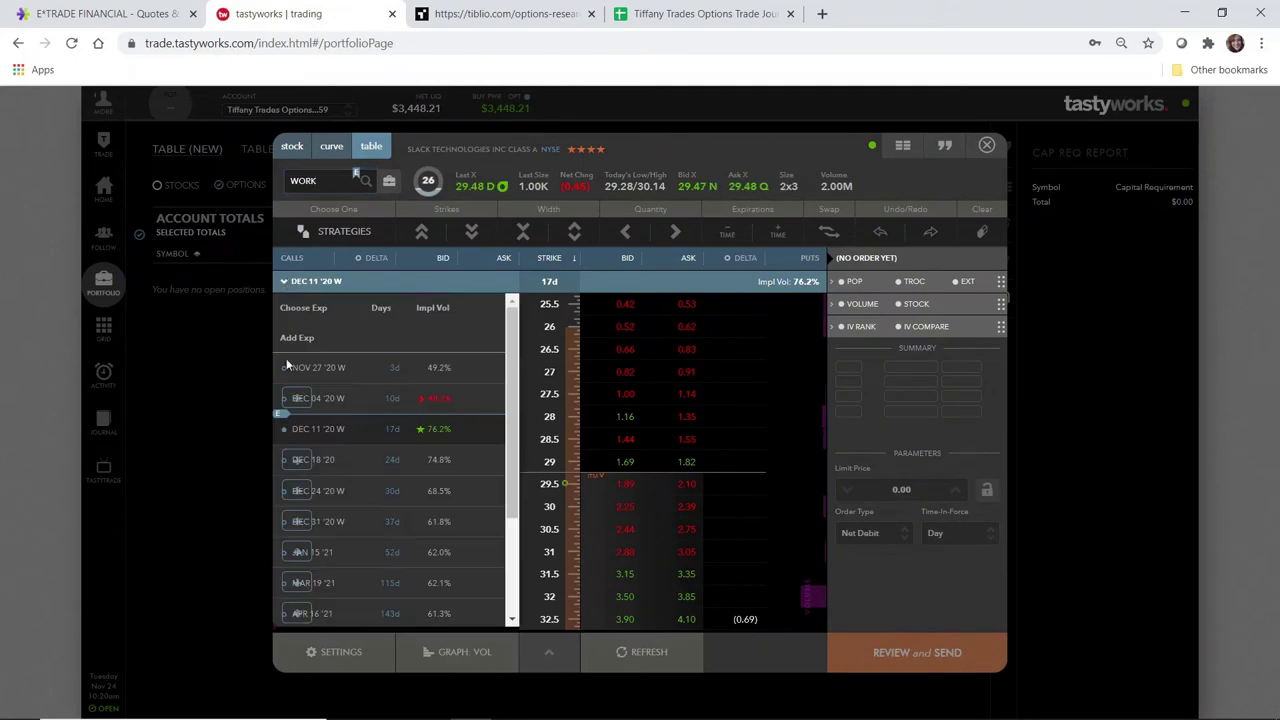
left_click(305, 495)
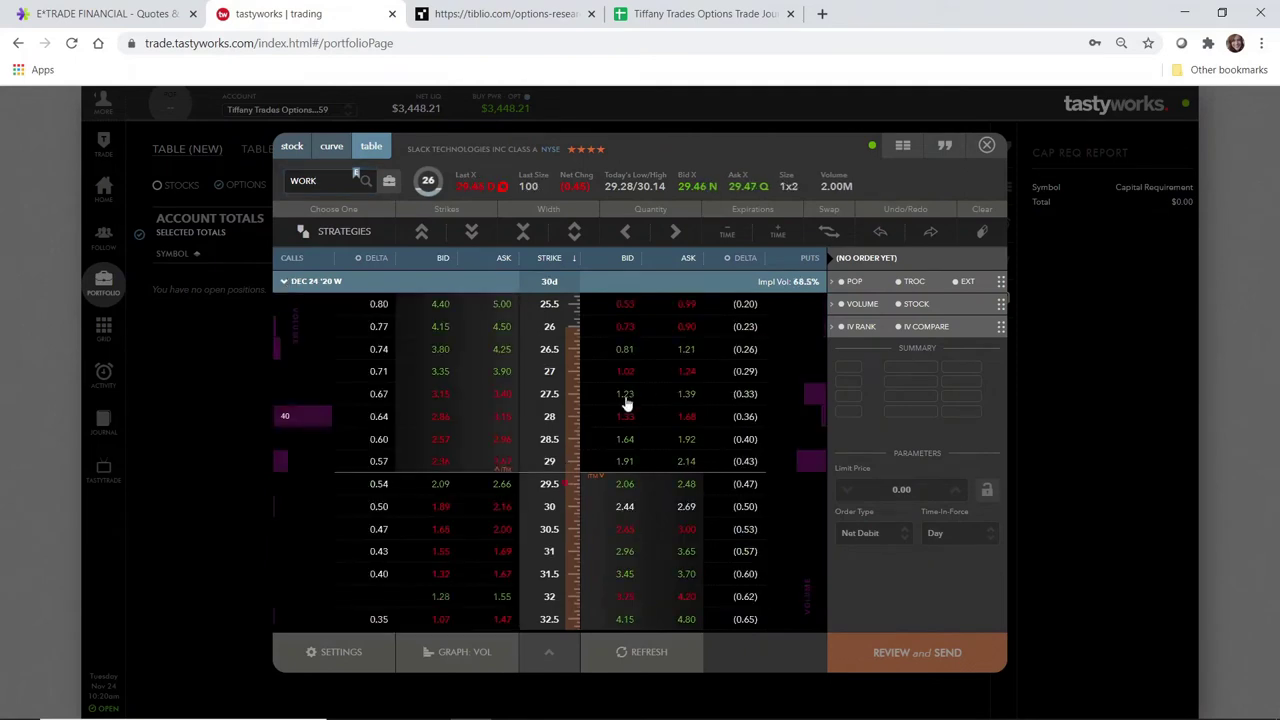
left_click(625, 396)
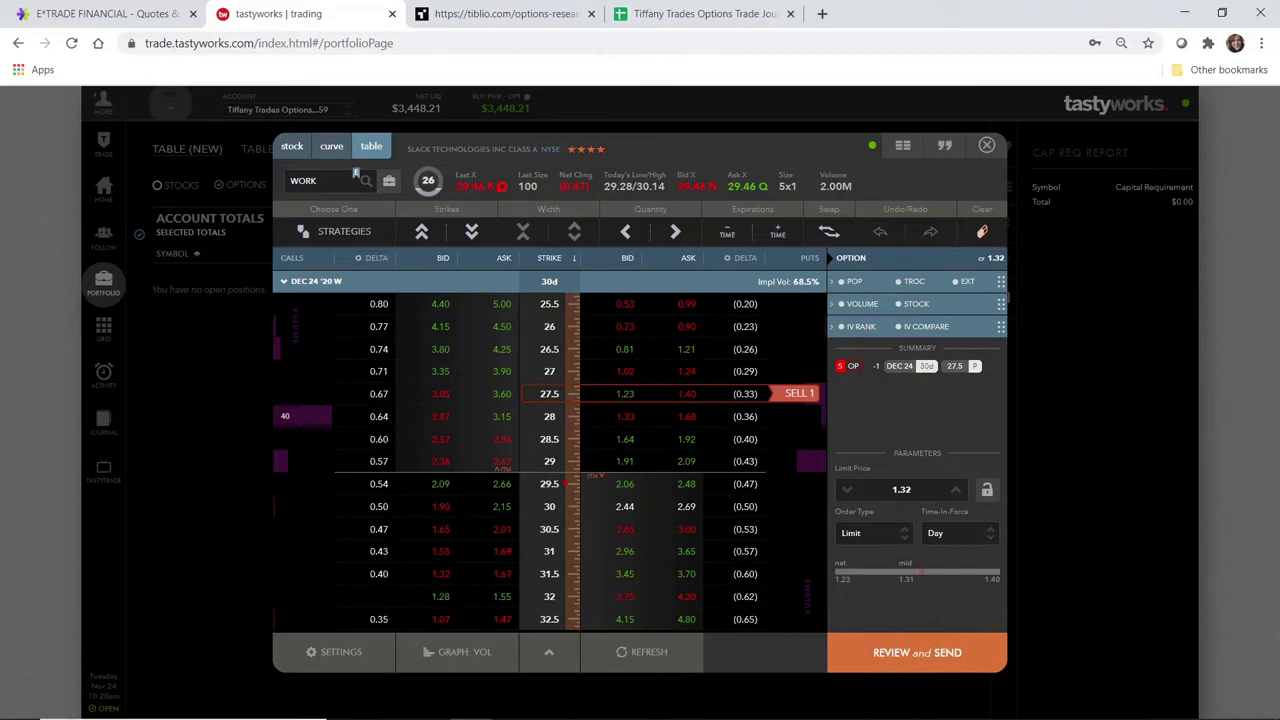
- Switch to the naked puts workbook in Excel and check the expiration and credit of the 24-Dec WORK 27.5 put
mouse_move(556, 705)
left_click(685, 627)
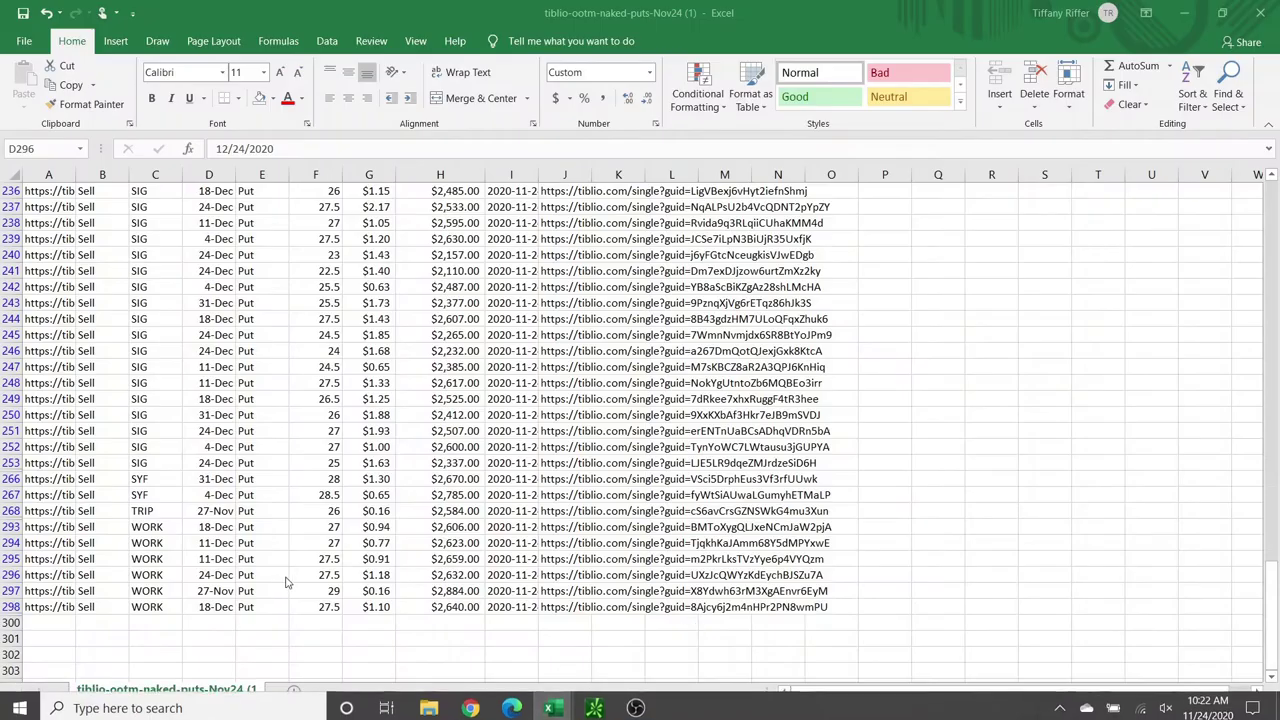
left_click(228, 575)
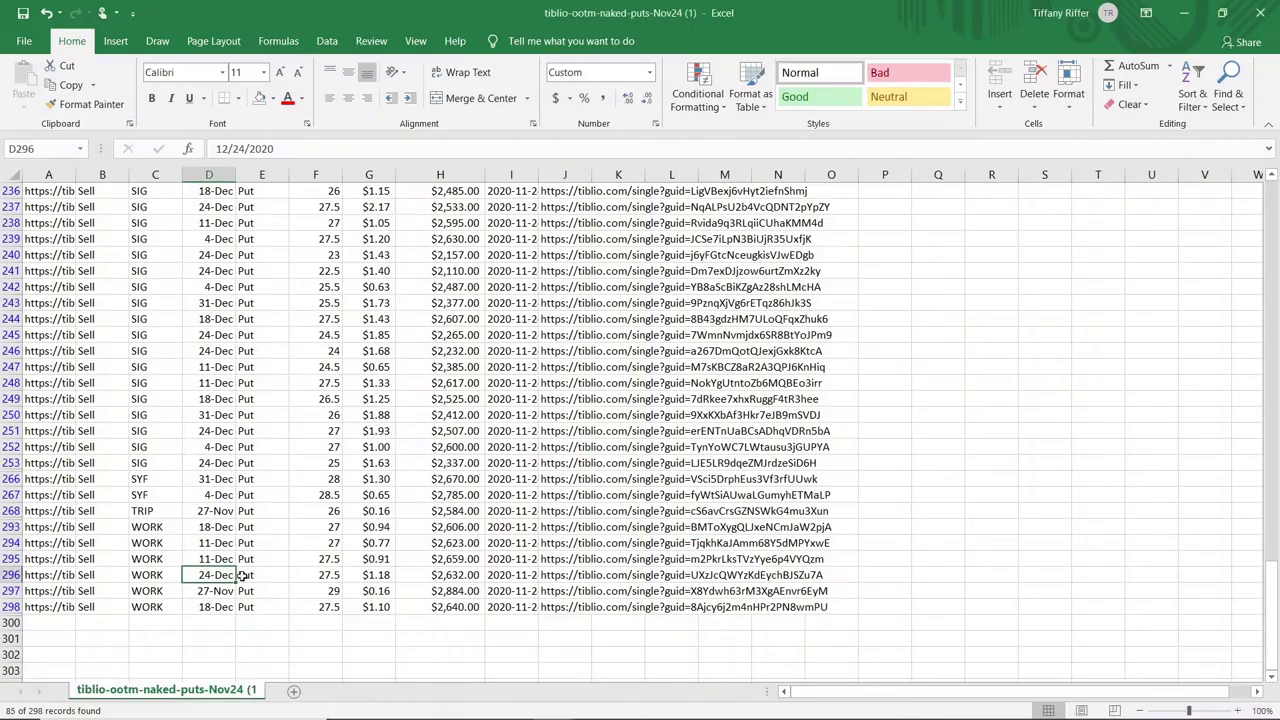
left_click(372, 575)
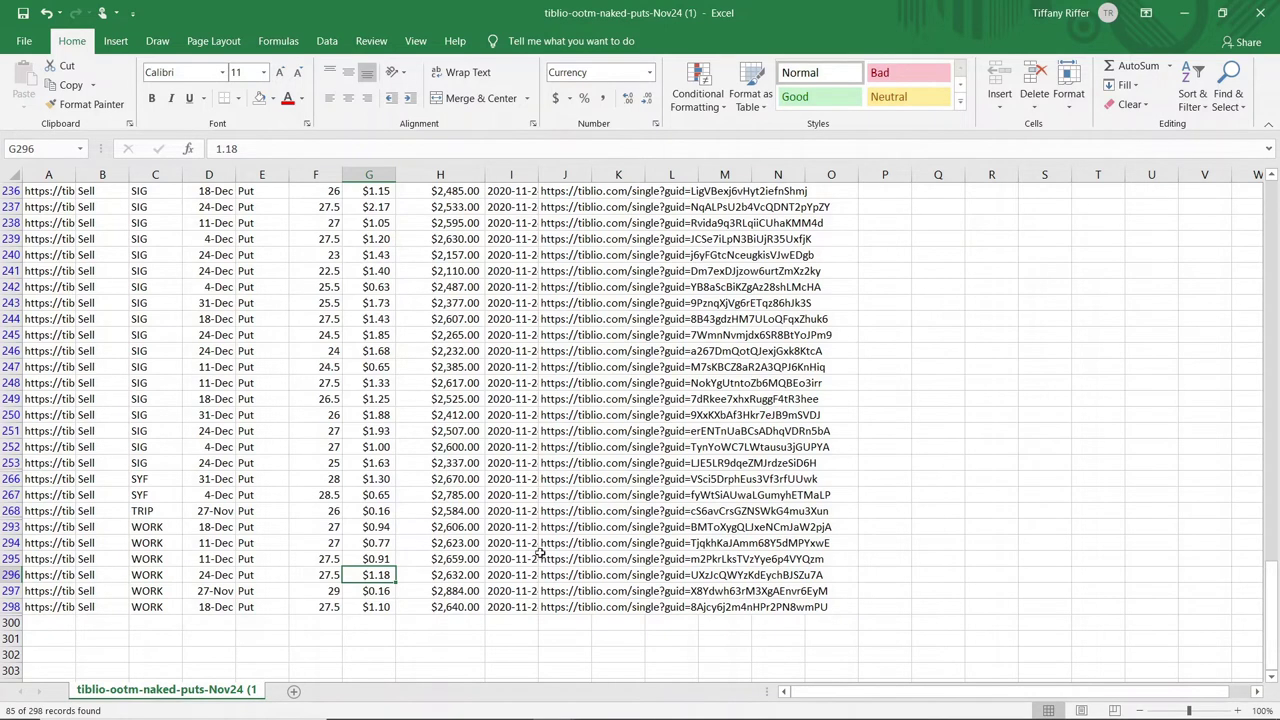
- Return to tastyworks to review the WORK put order, and examine the WORK snapshot in E*TRADE
left_click(1183, 15)
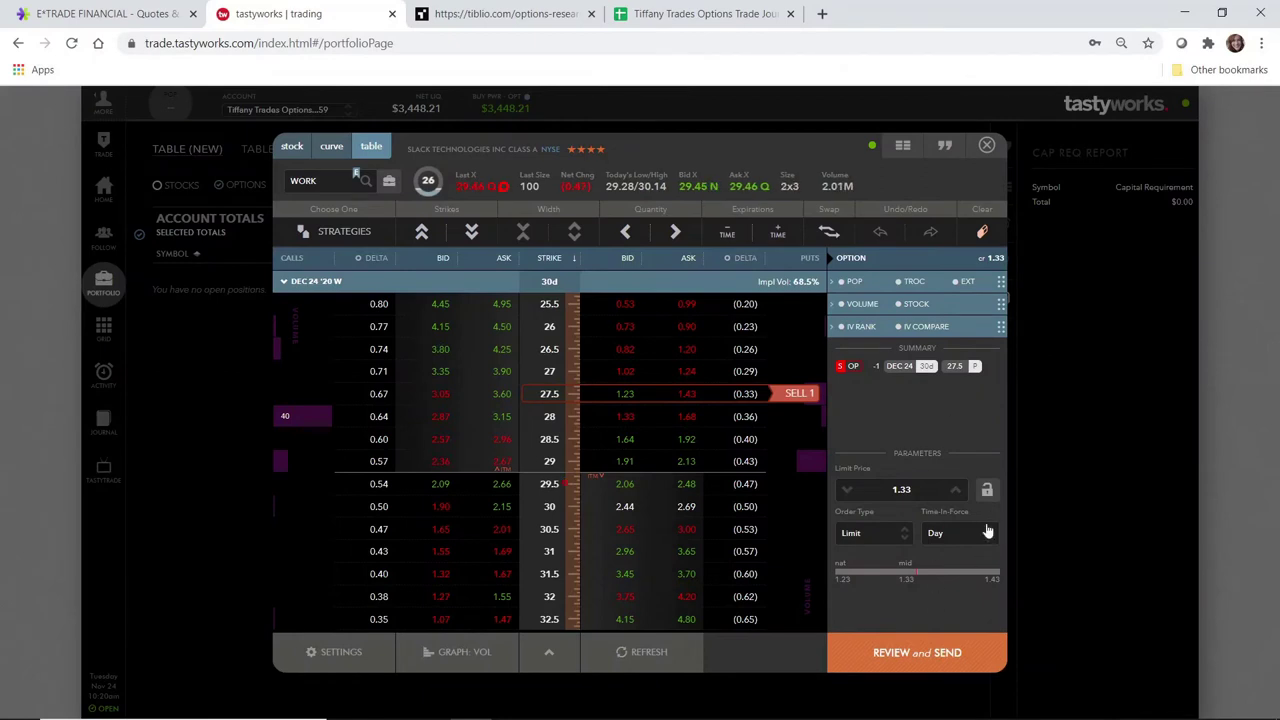
left_click(918, 656)
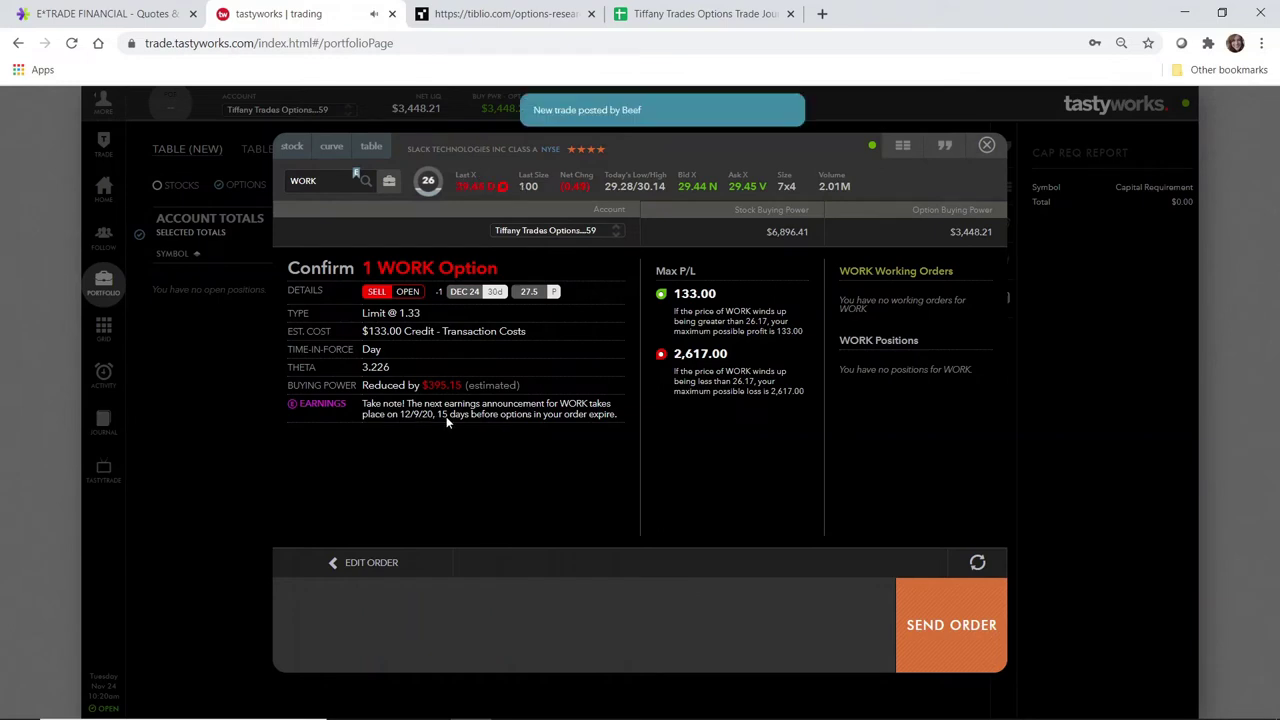
left_click(100, 13)
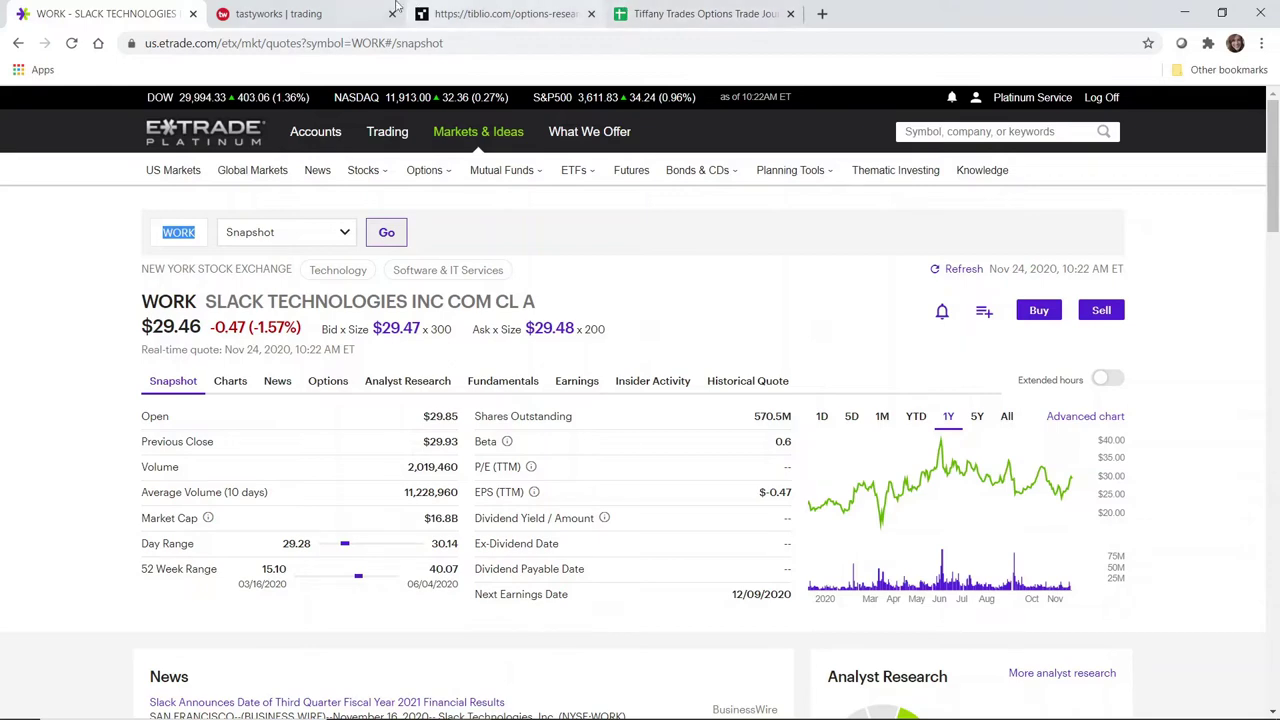
- Switch to Tiblio and look through the random selection of naked puts, comparing strikes, POP and estimated credits
left_click(508, 8)
scroll(191, 346, "down", 3)
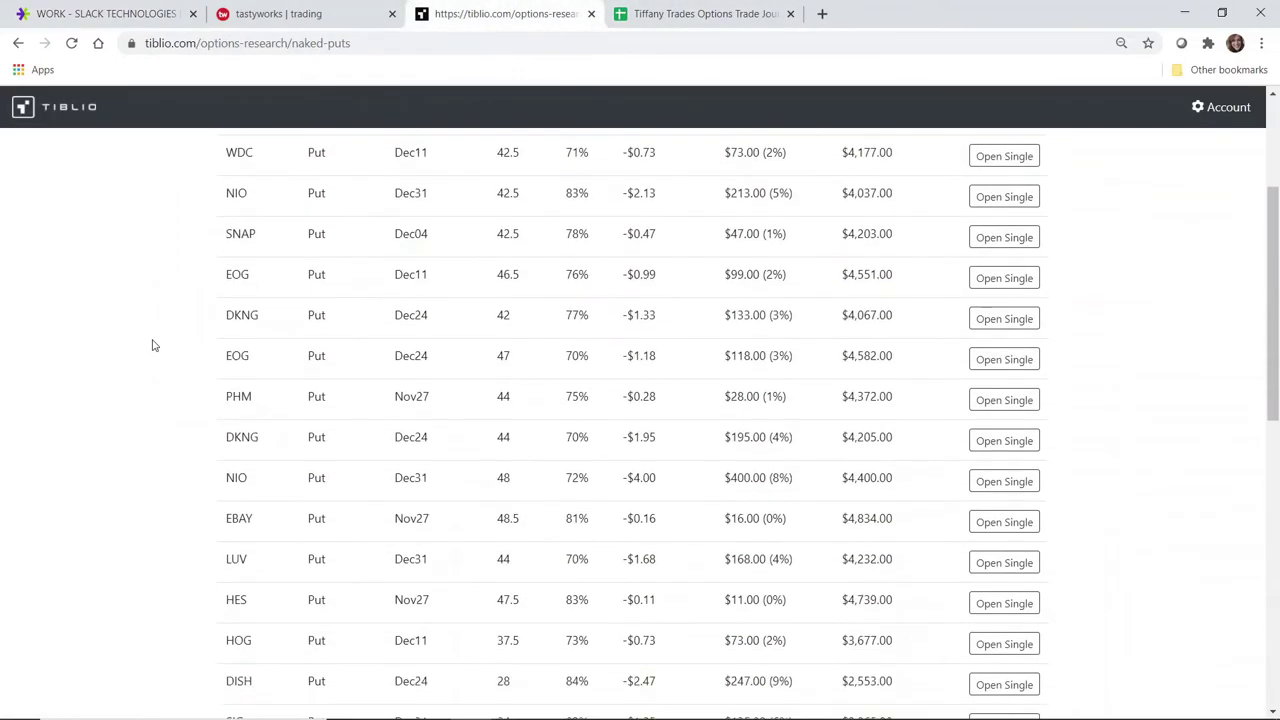
scroll(153, 345, "down", 1)
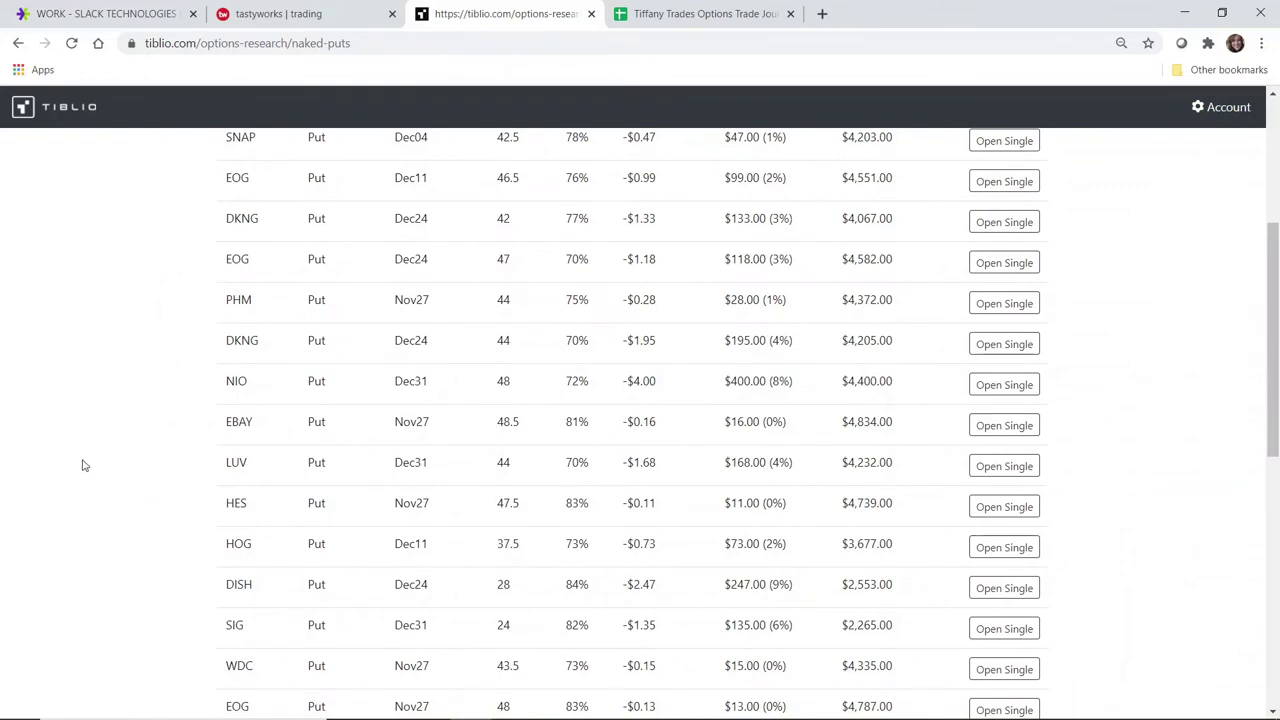
scroll(86, 424, "down", 3)
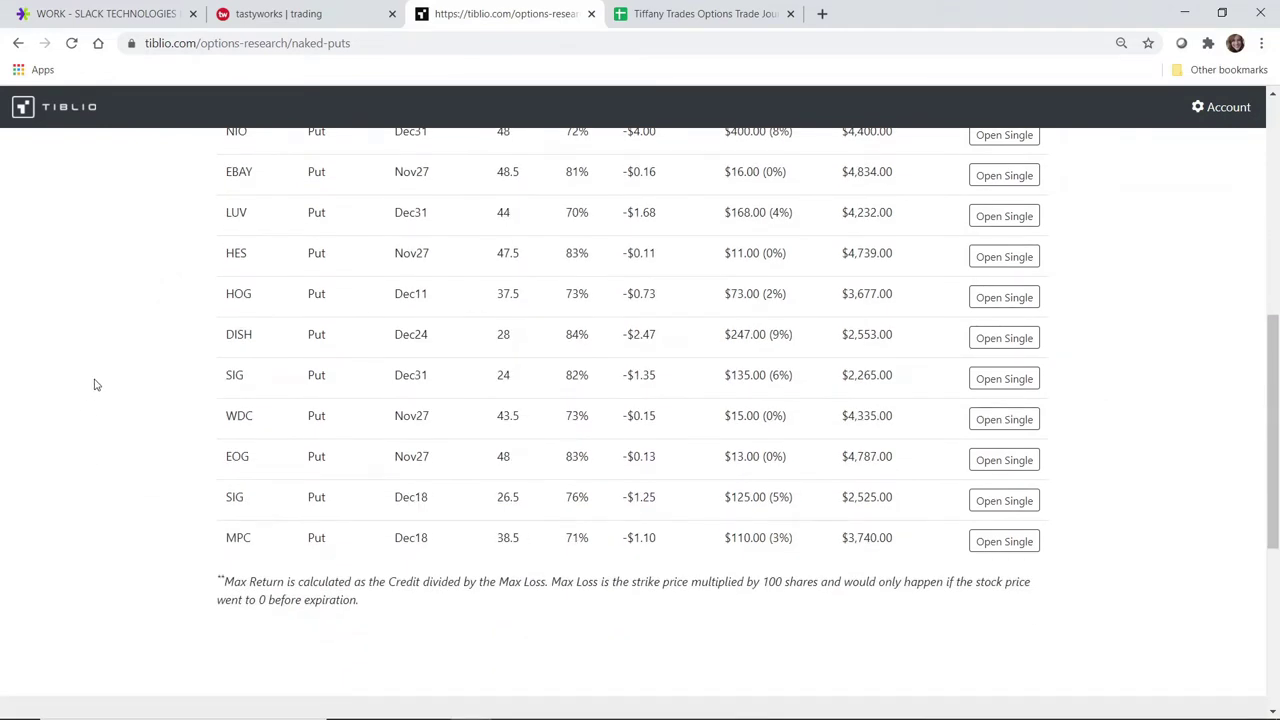
scroll(95, 385, "up", 2)
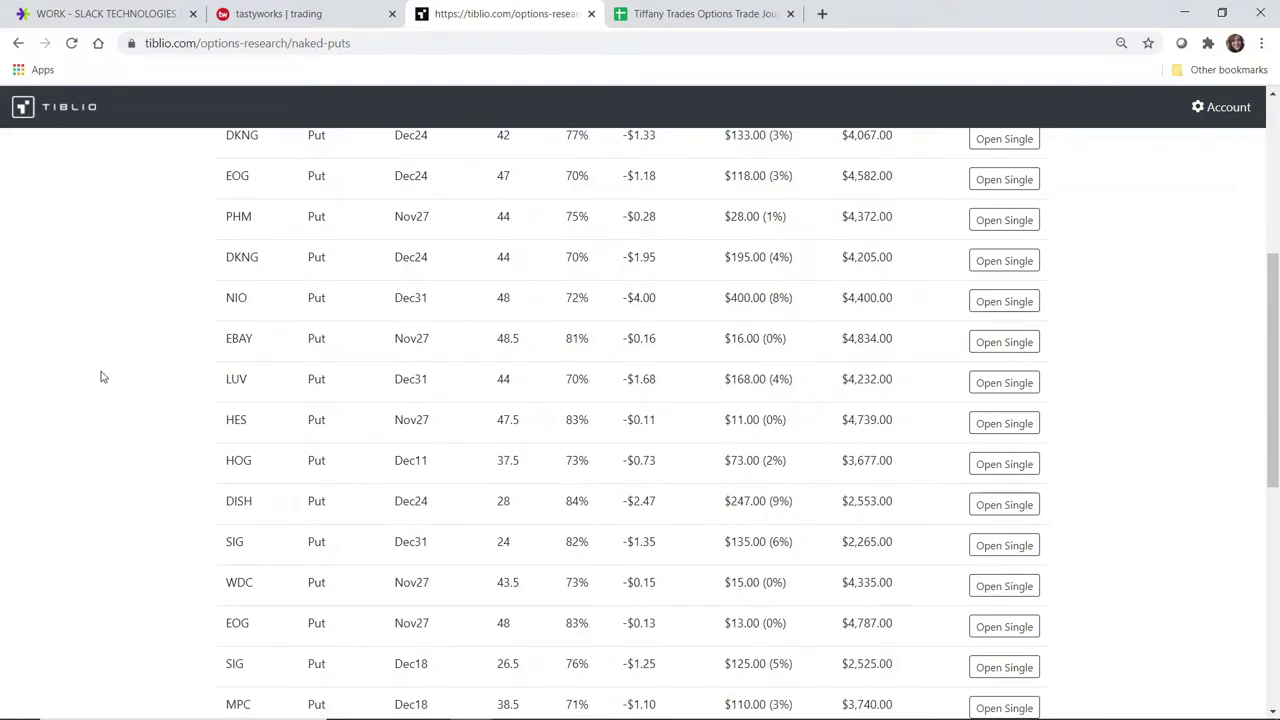
scroll(101, 376, "up", 4)
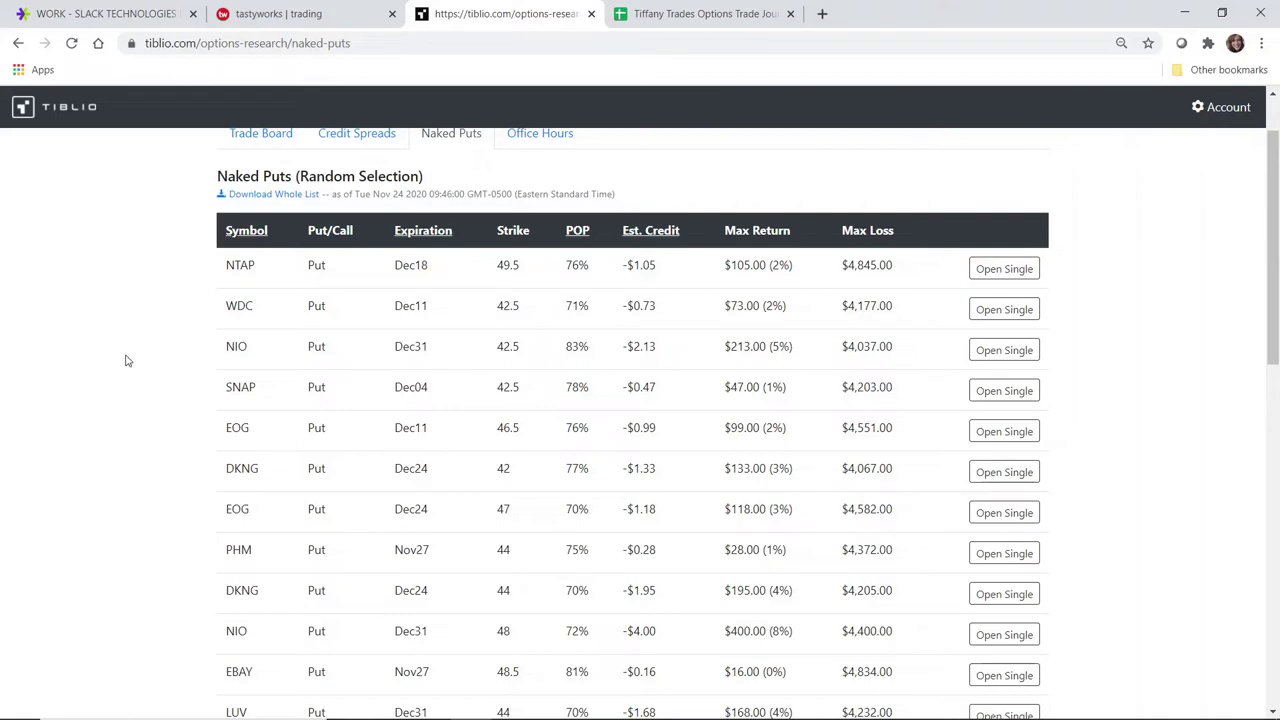
- Return to tastyworks, send the order to sell the WORK Dec 24 27.5 put at a 1.33 limit, and close the order window
left_click(272, 12)
left_click(400, 566)
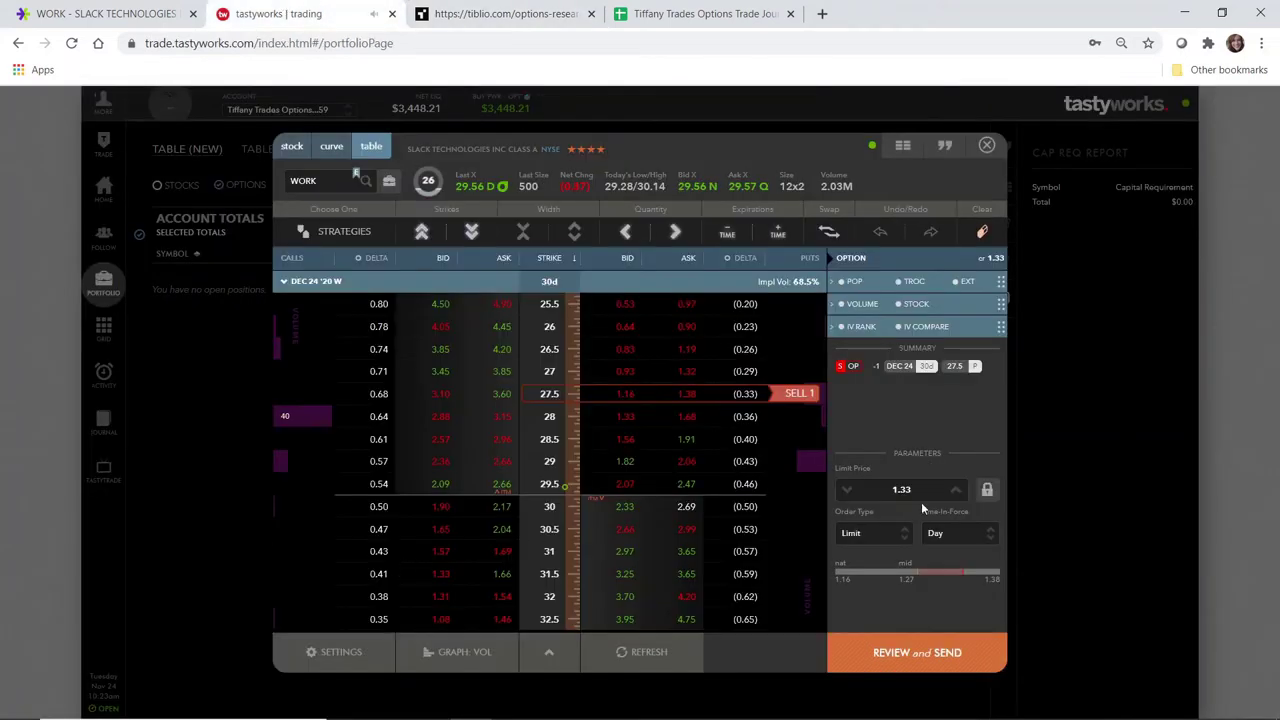
left_click(936, 652)
left_click(936, 621)
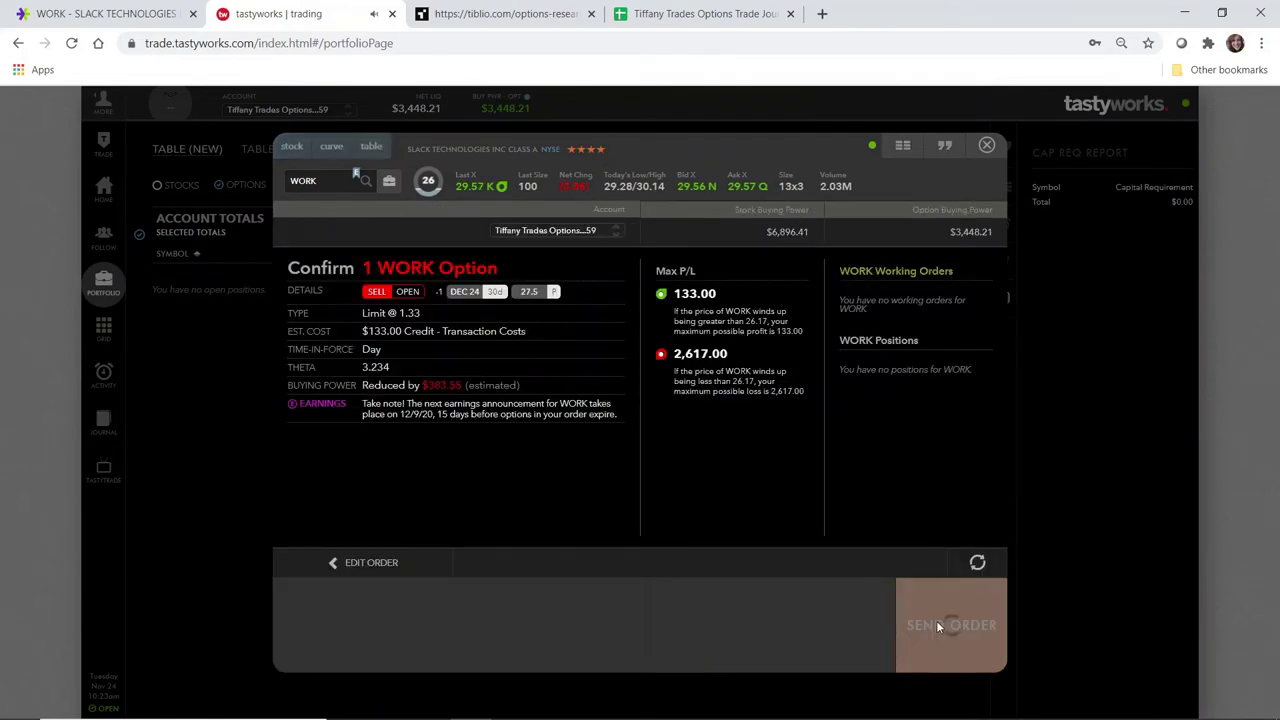
left_click(986, 145)
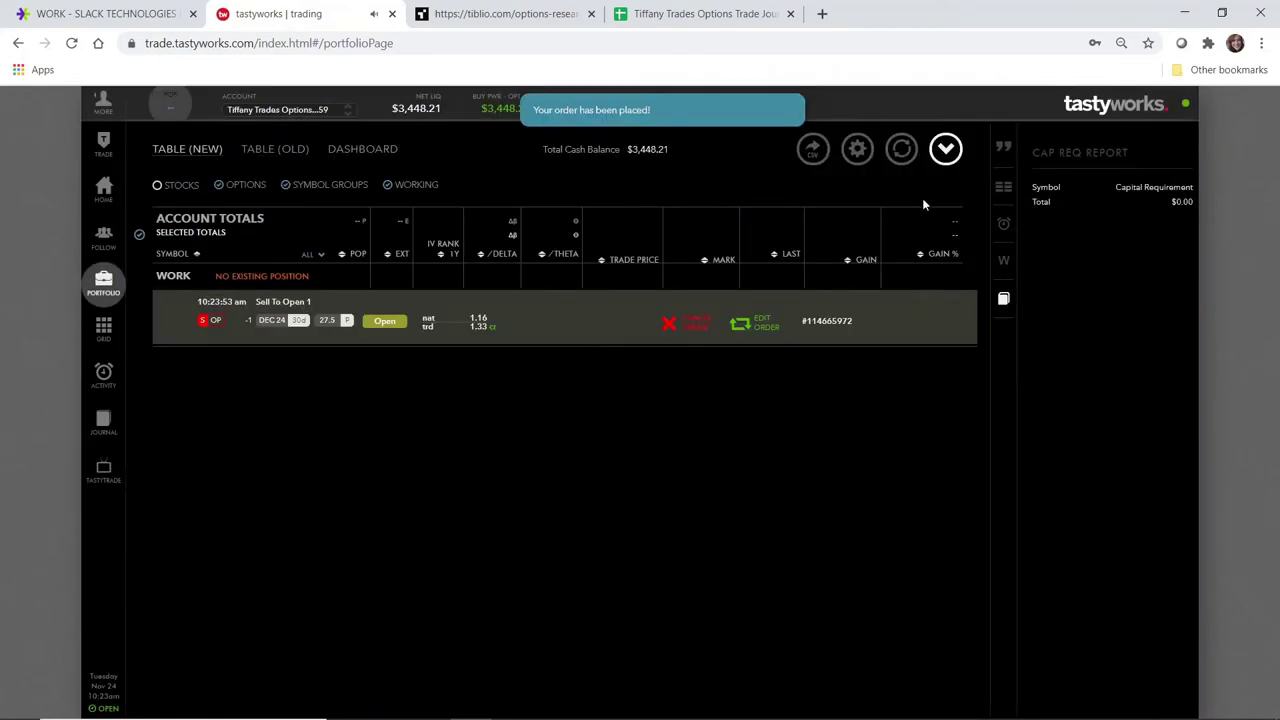
- Edit the working WORK put order to a limit price of 1.20, send the changes, and close the order window
left_click(762, 322)
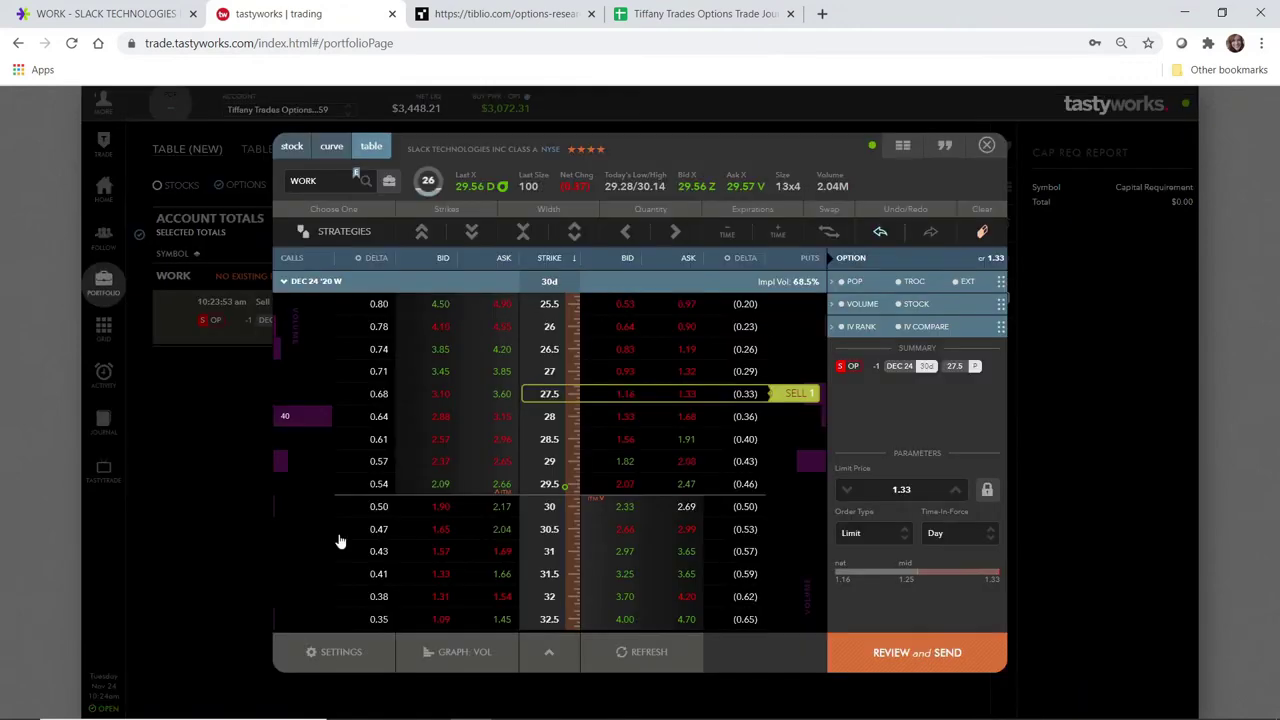
left_click(847, 490)
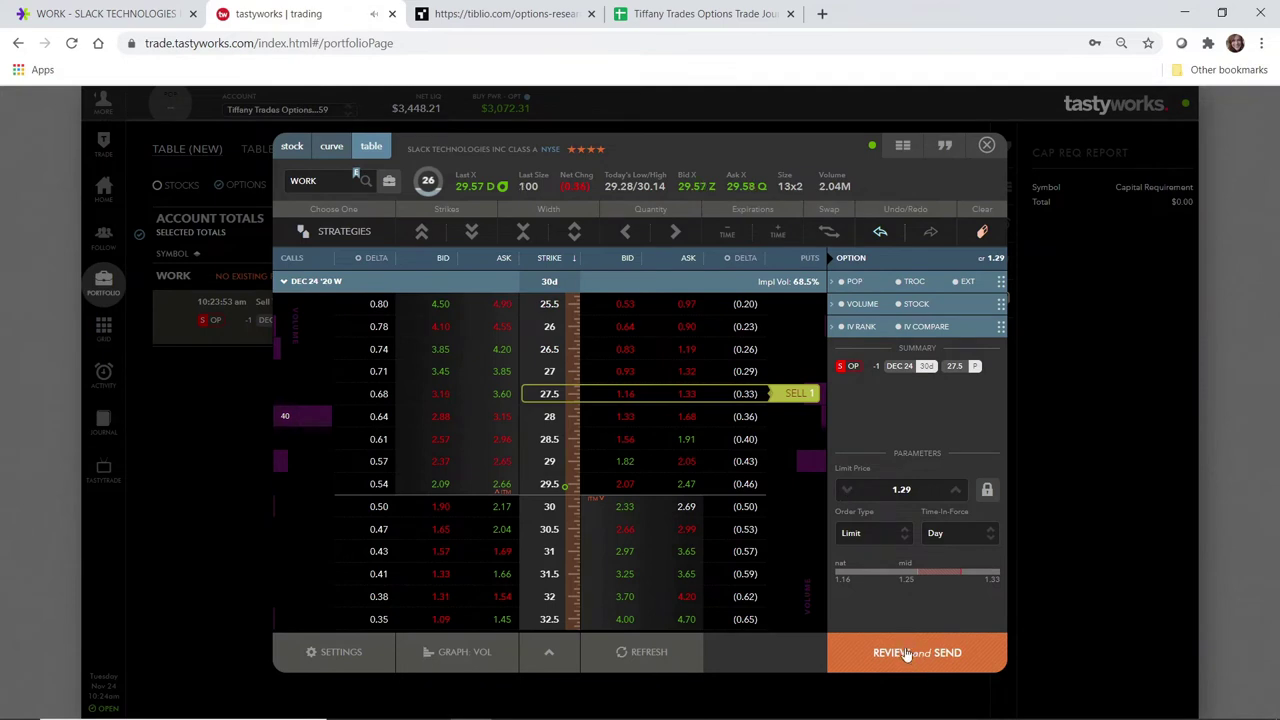
left_click(905, 574)
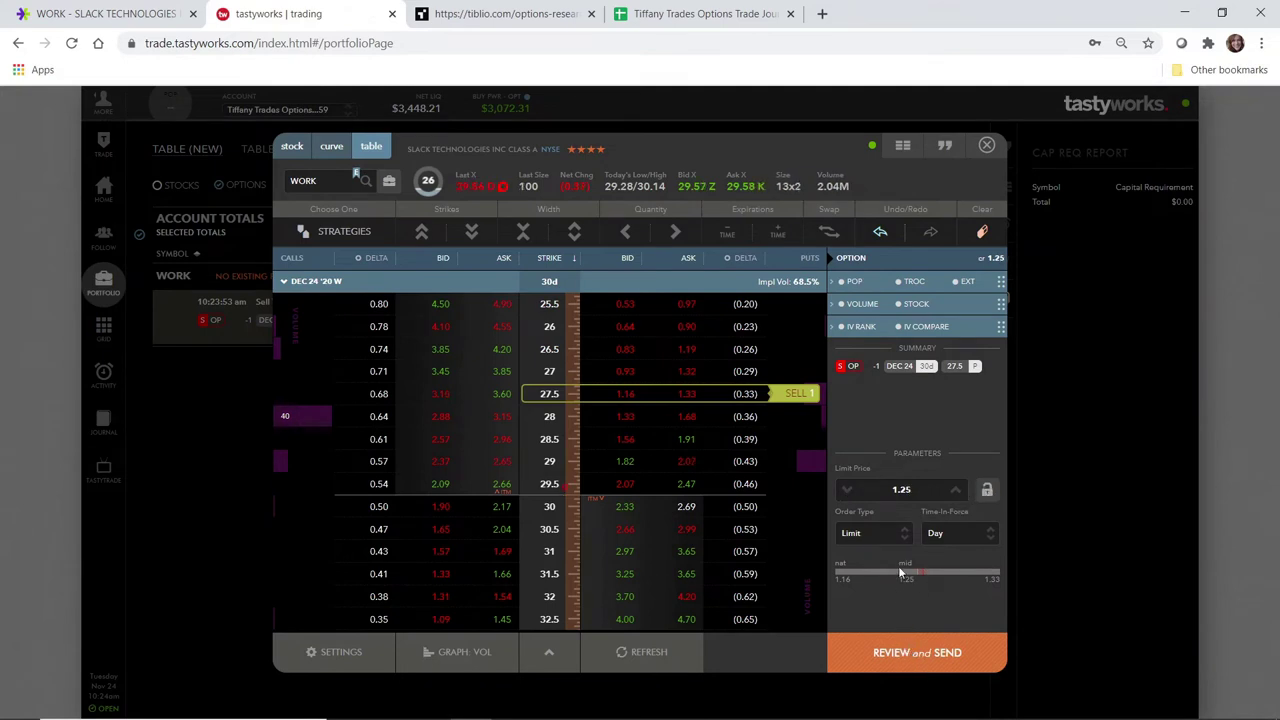
left_click(846, 491)
left_click(846, 491)
left_click(846, 491)
left_click(846, 491)
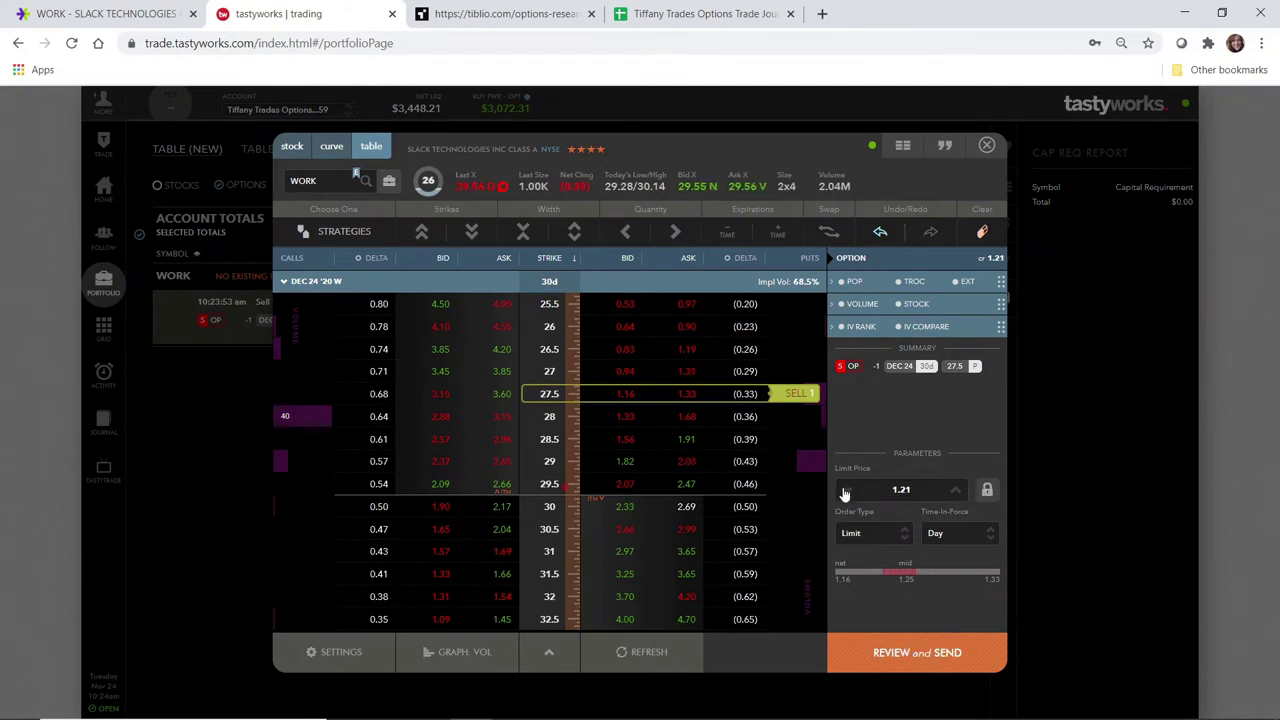
left_click(894, 648)
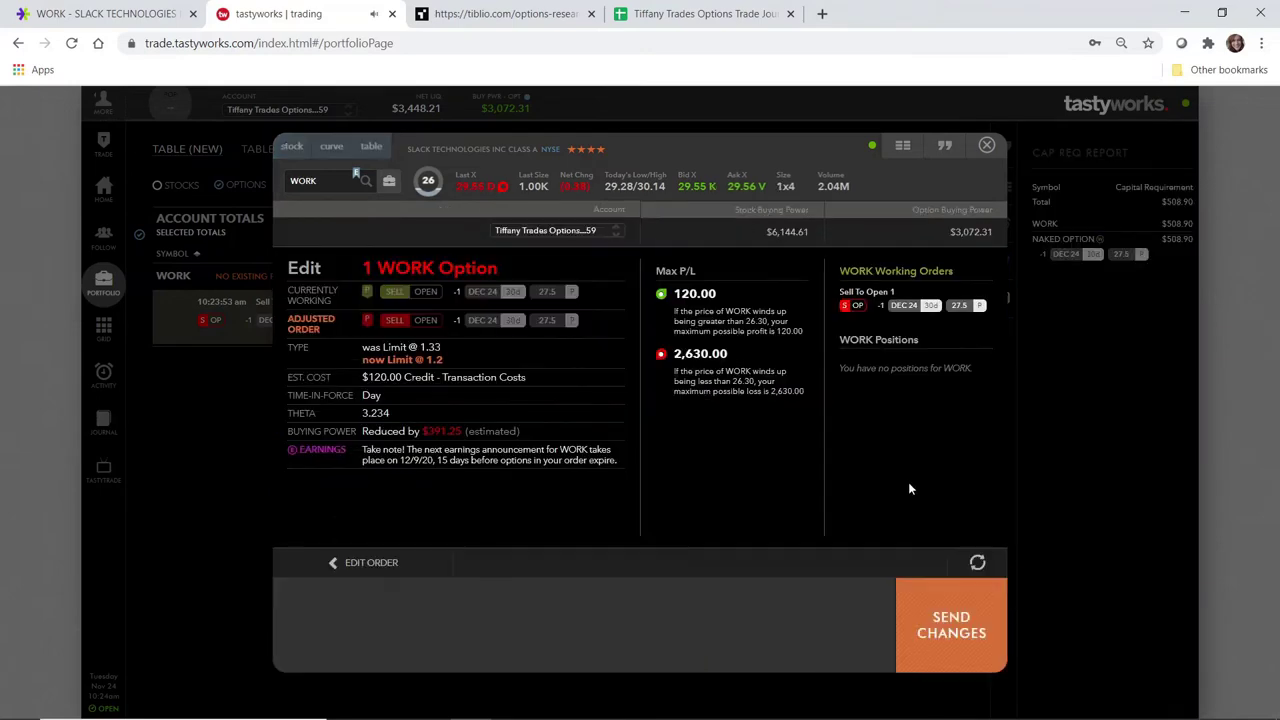
key("Escape")
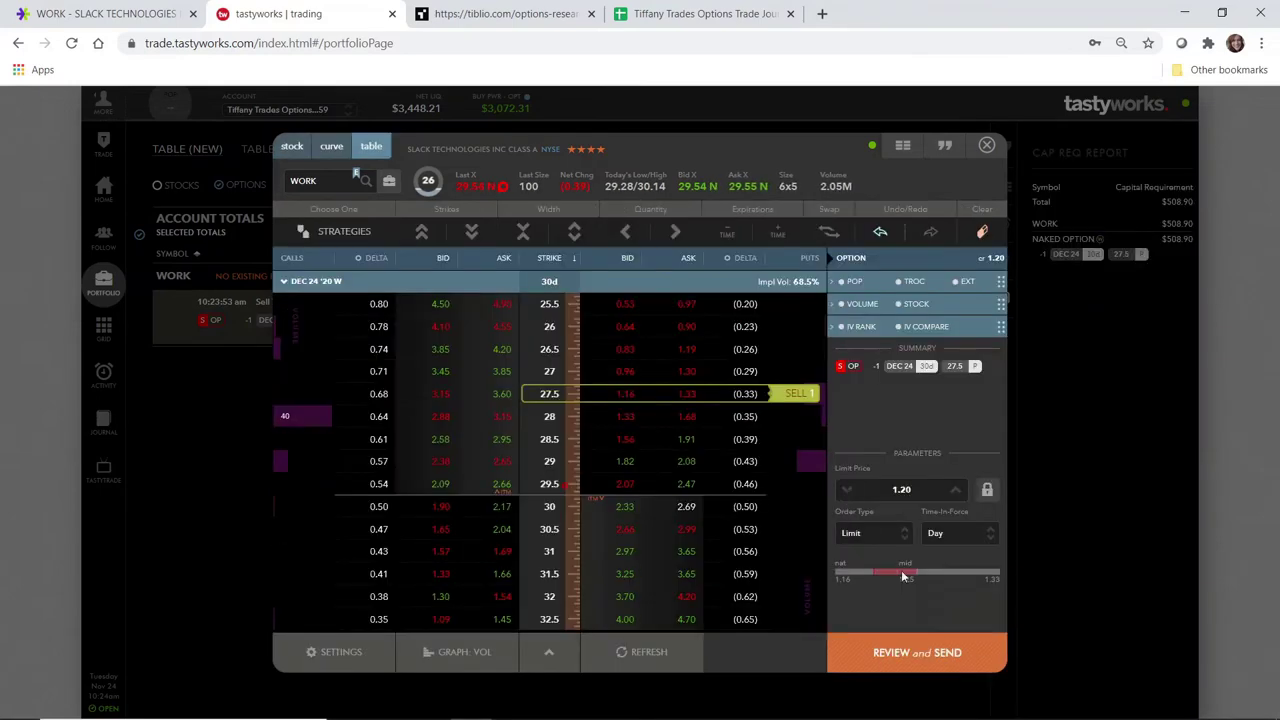
left_click(952, 645)
left_click(952, 645)
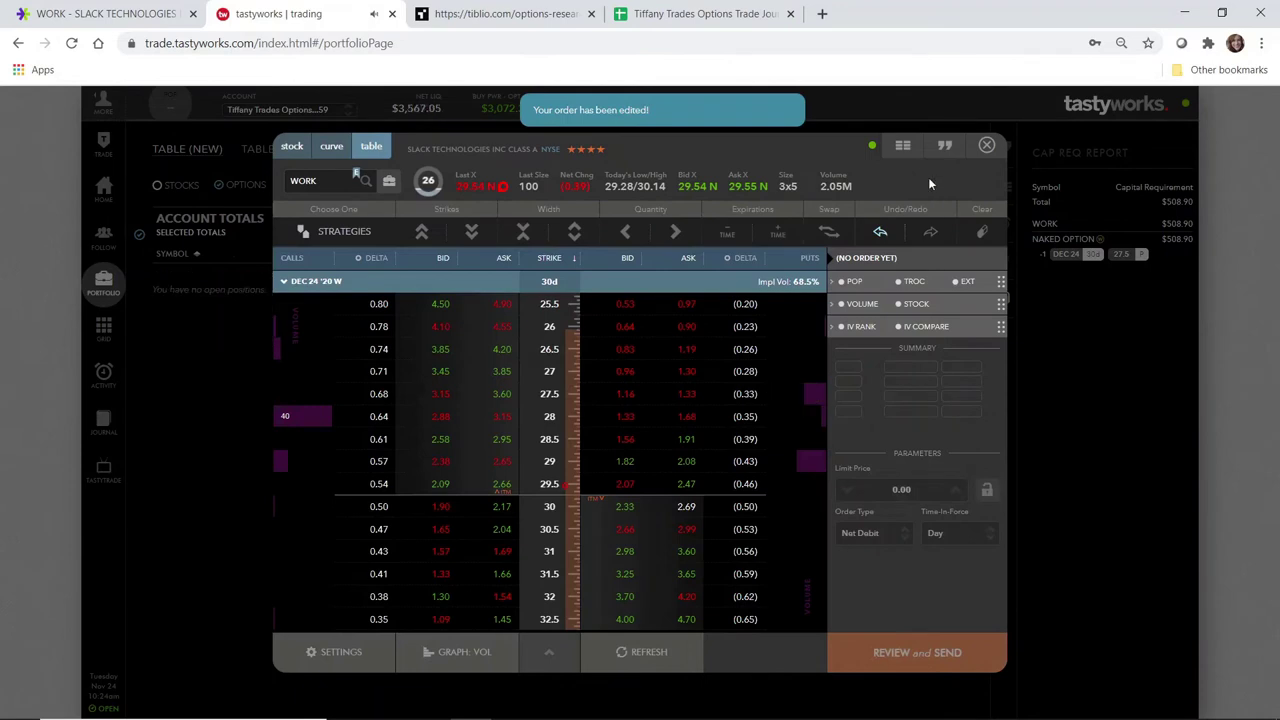
left_click(987, 147)
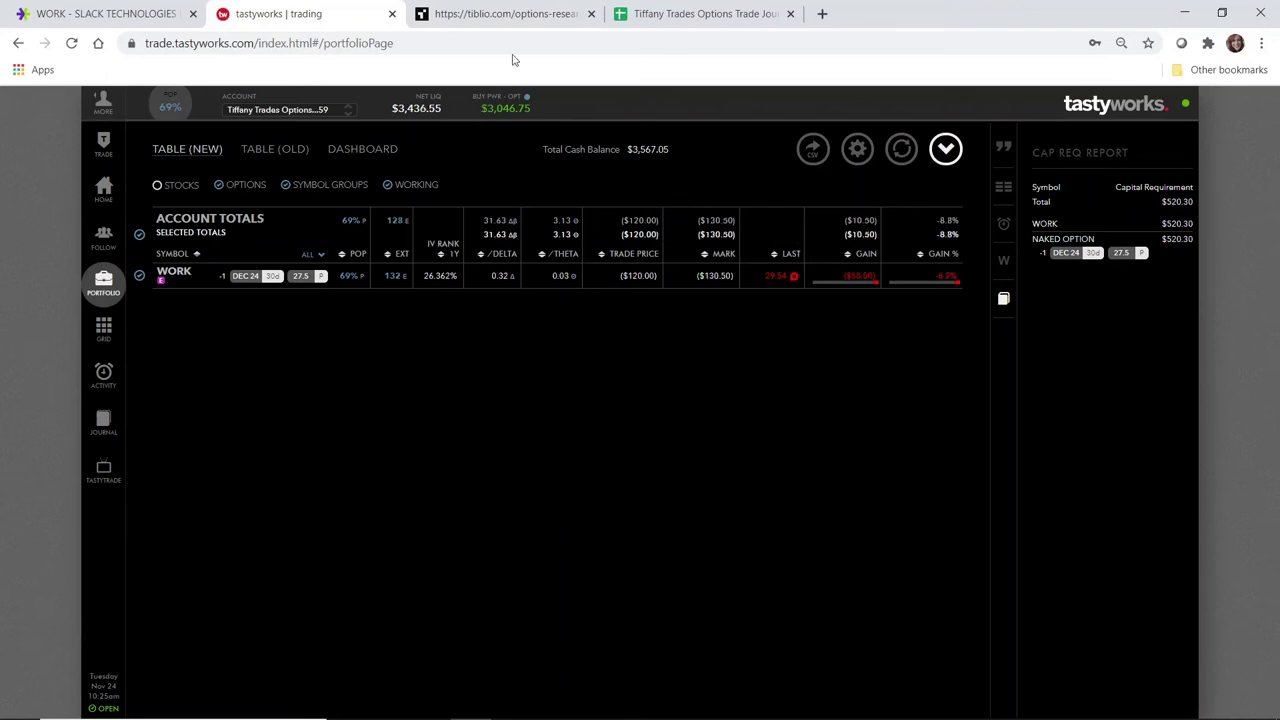
- Switch to Tiblio's Trade Board and start a new Sell to Open Single Option record
left_click(509, 14)
scroll(451, 274, "up", 1)
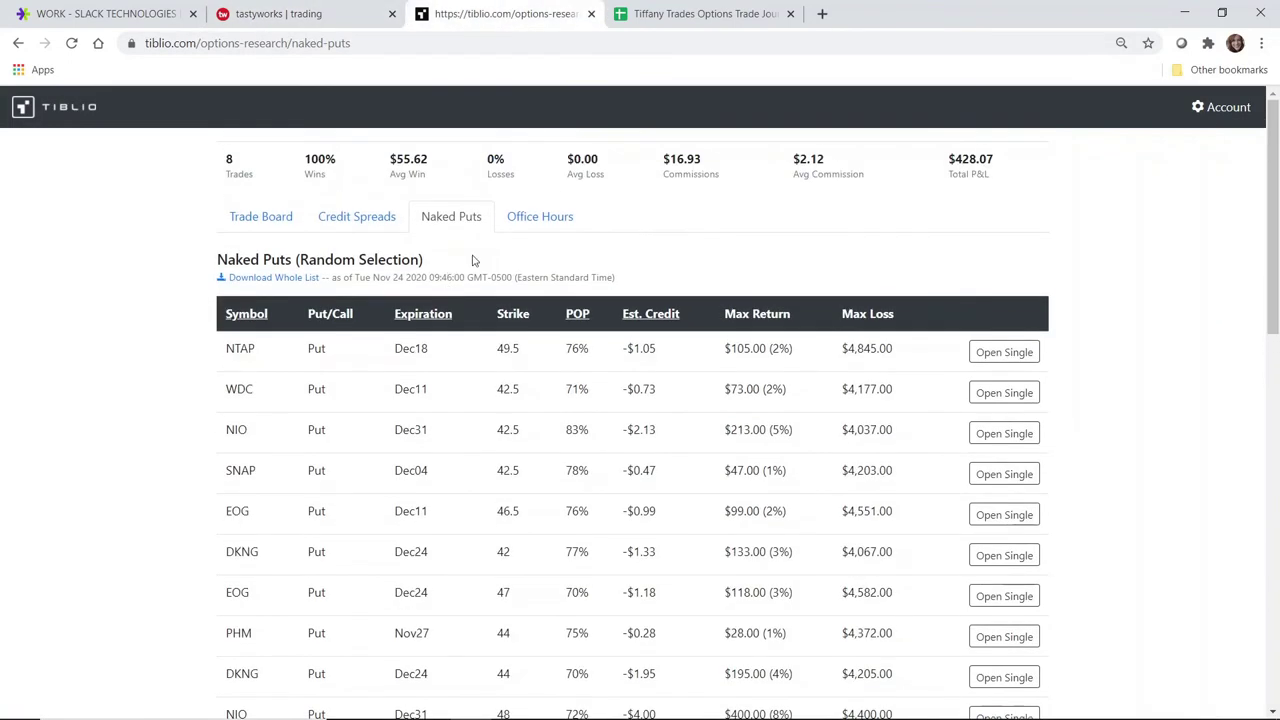
left_click(252, 218)
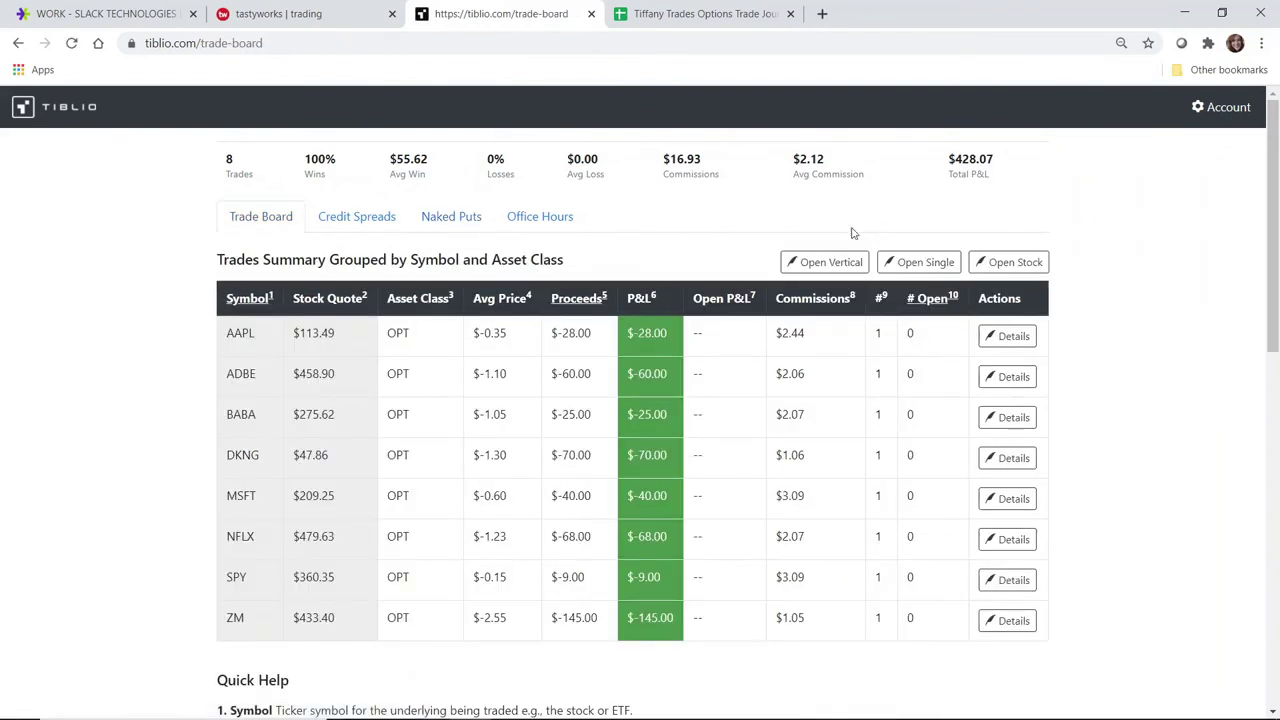
left_click(924, 263)
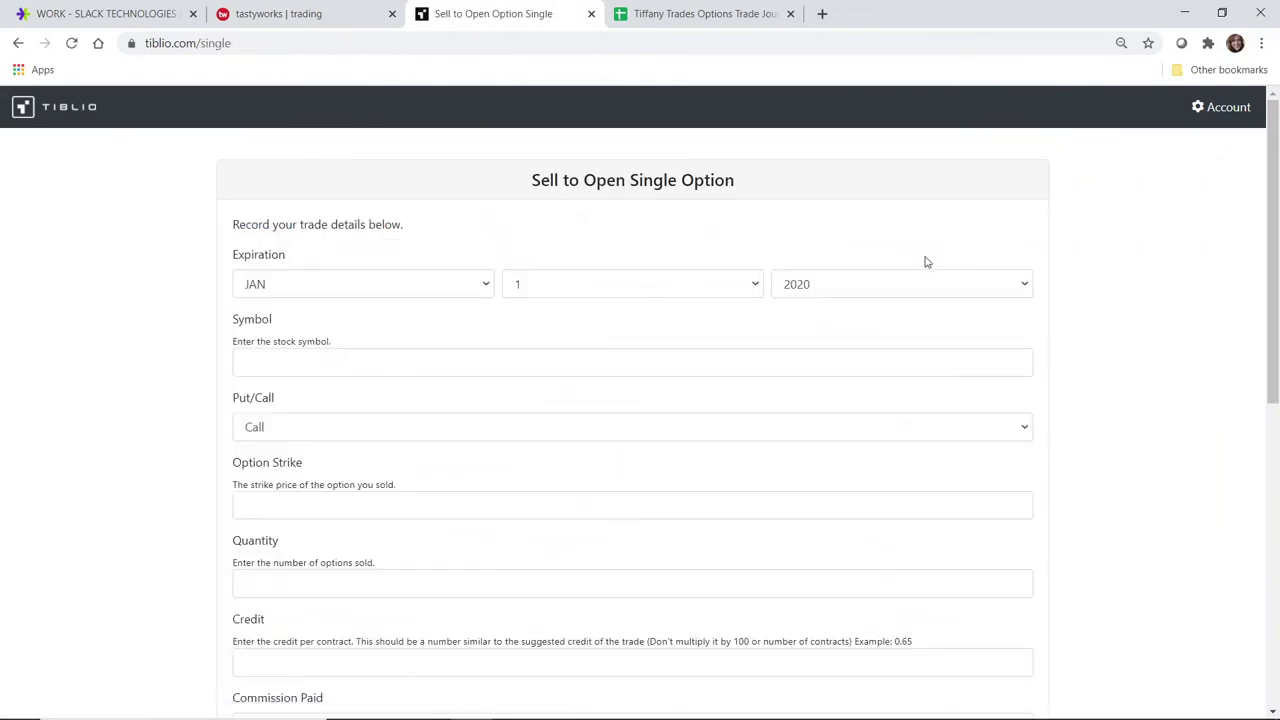
- Set the trade record's expiration to DEC 24, 2020
left_click(354, 288)
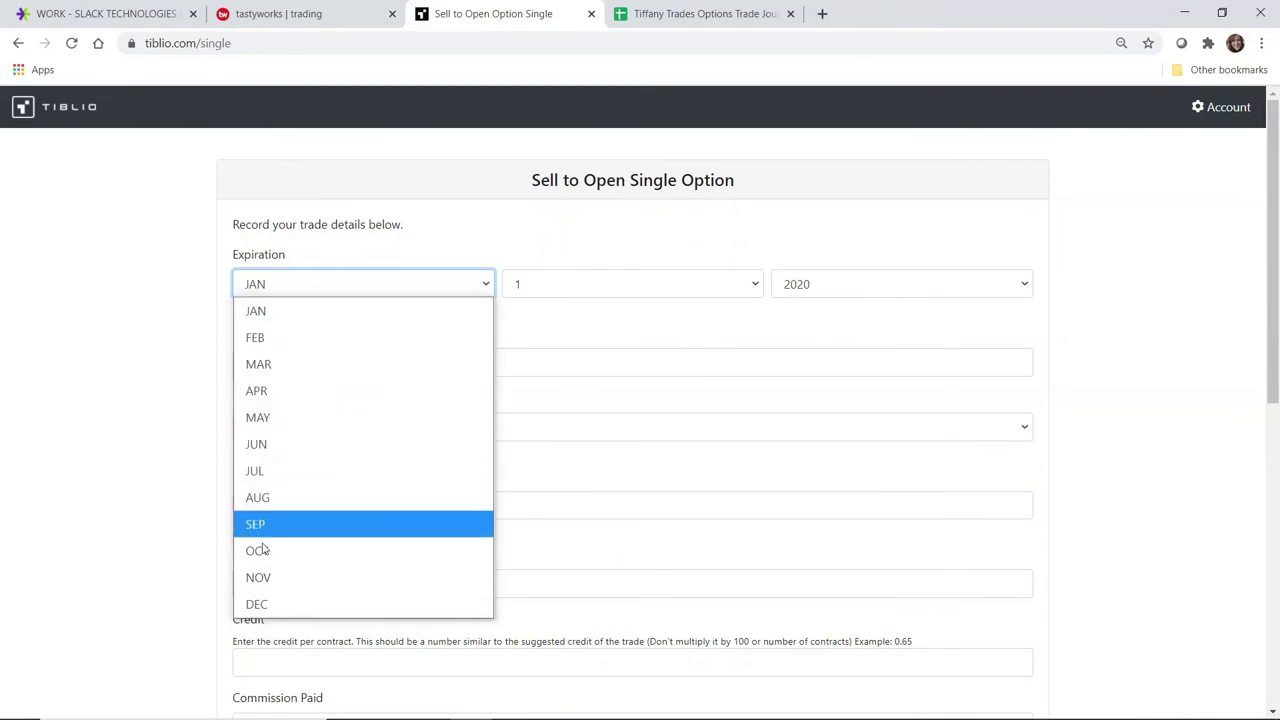
left_click(256, 604)
left_click(528, 292)
scroll(527, 484, "down", 3)
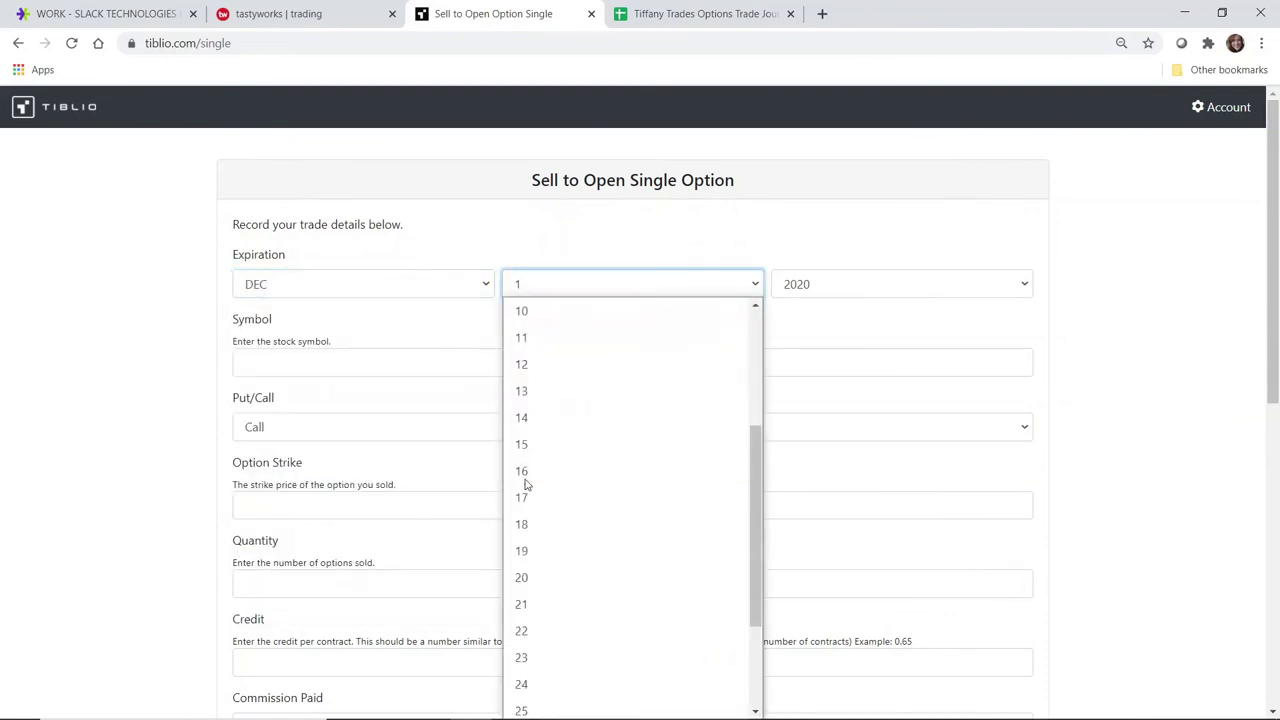
scroll(527, 484, "down", 2)
left_click(546, 523)
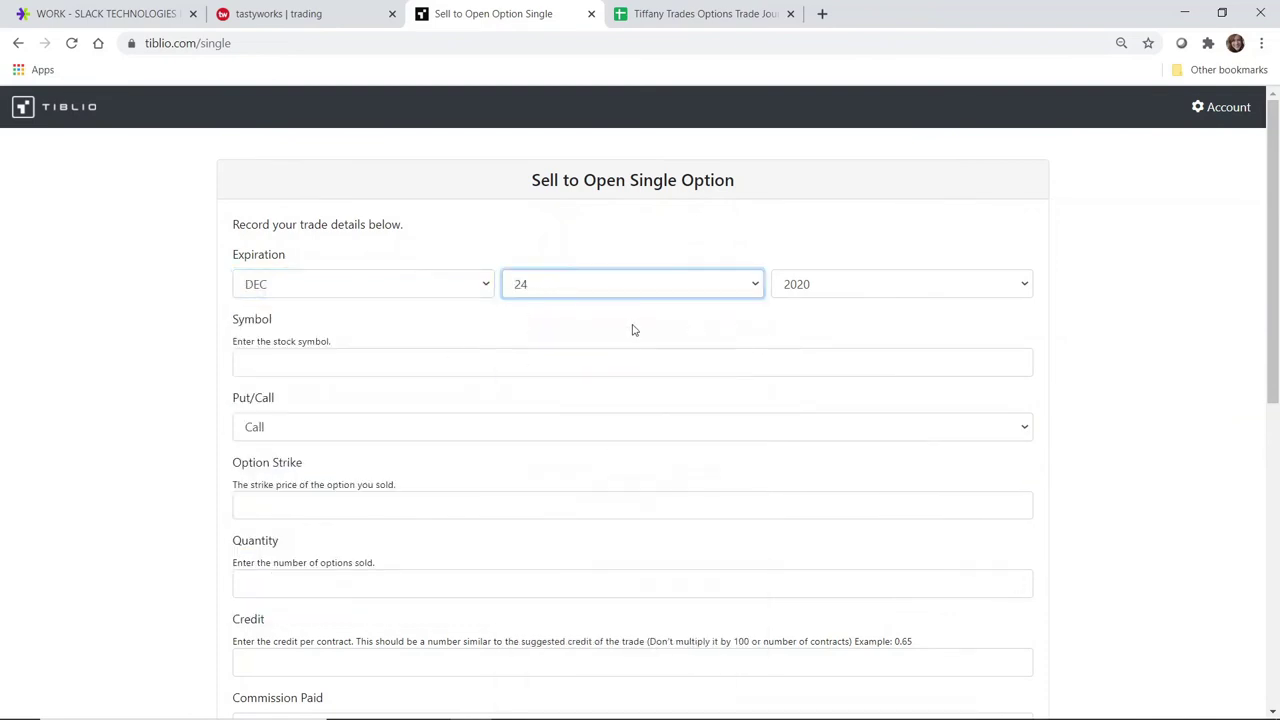
- Enter WORK as the stock symbol and set the option type to Put
left_click(285, 360)
type("WC")
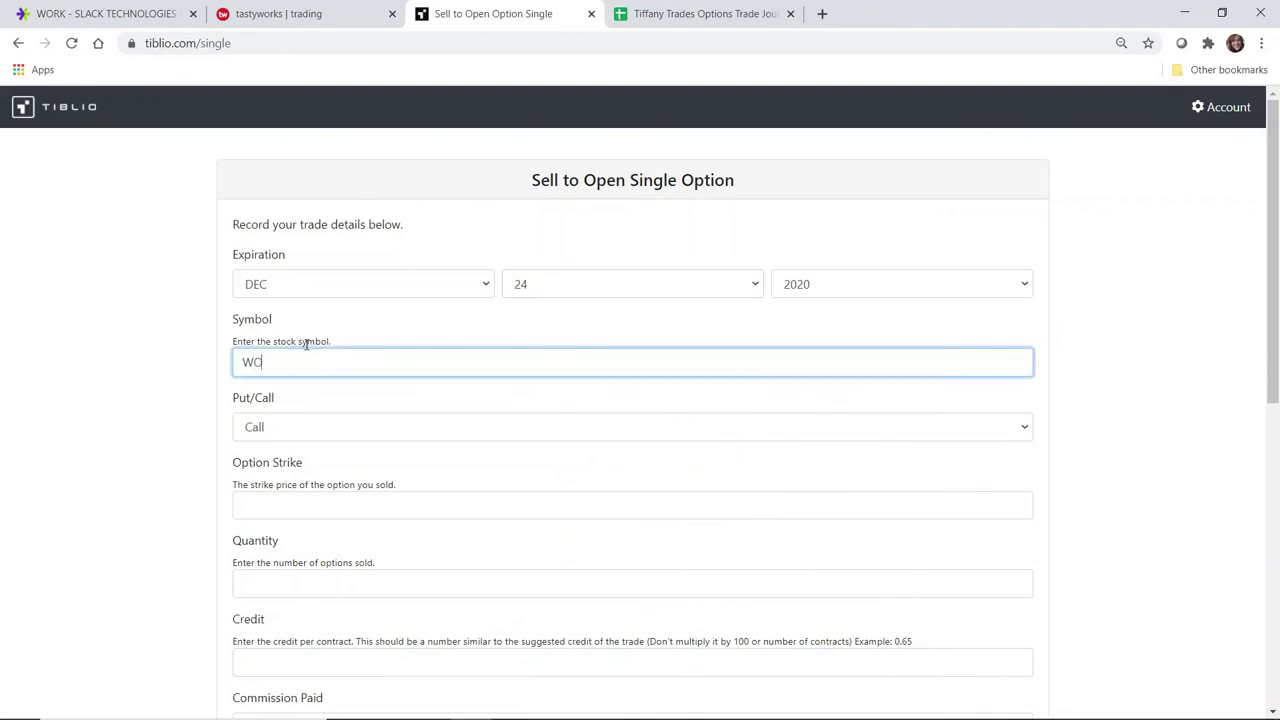
type("RK")
left_click(349, 427)
left_click(314, 478)
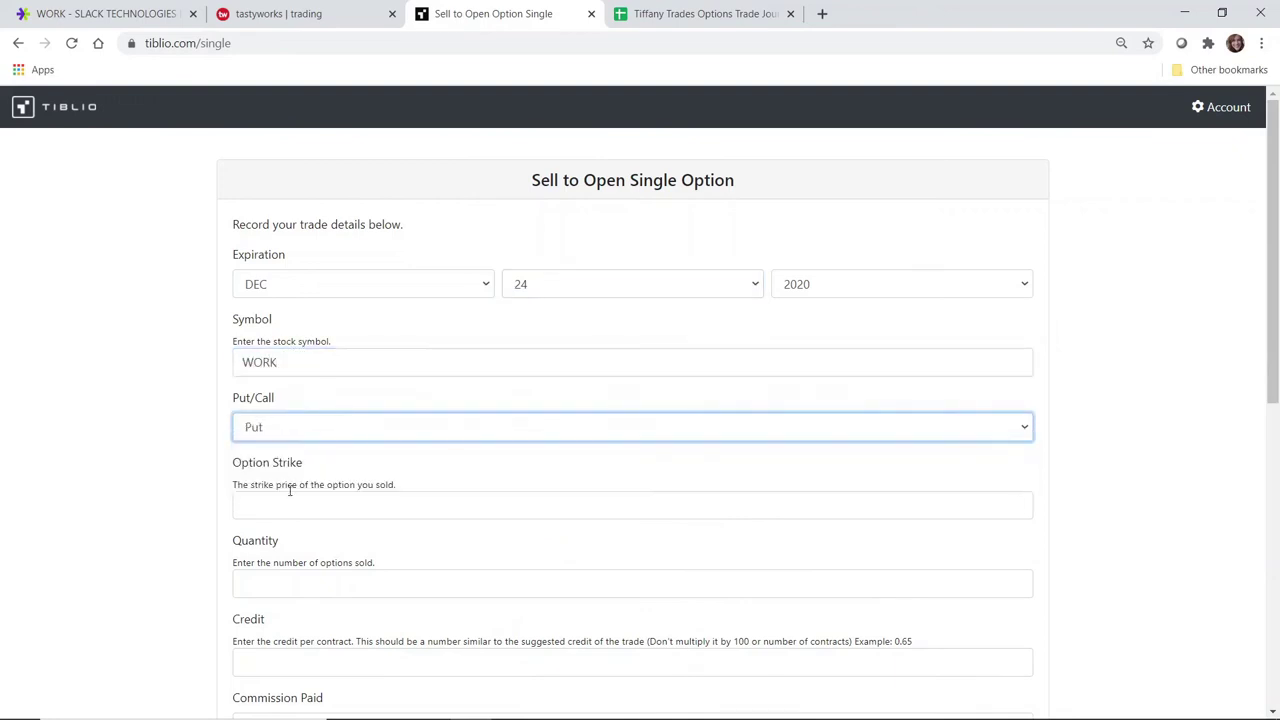
- Set the option strike to 27.50 and the quantity to 1 in the trade record
left_click(288, 516)
type("27.50")
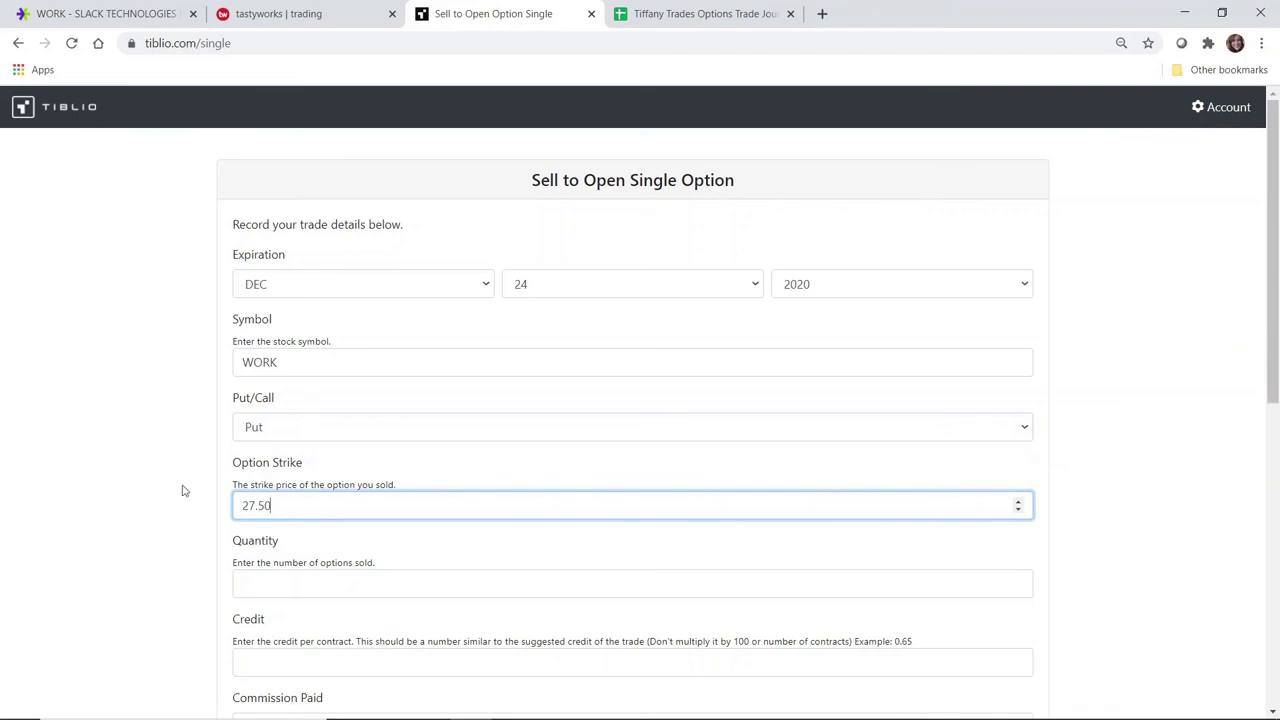
left_click(170, 478)
scroll(250, 485, "down", 1)
left_click(303, 495)
type("1")
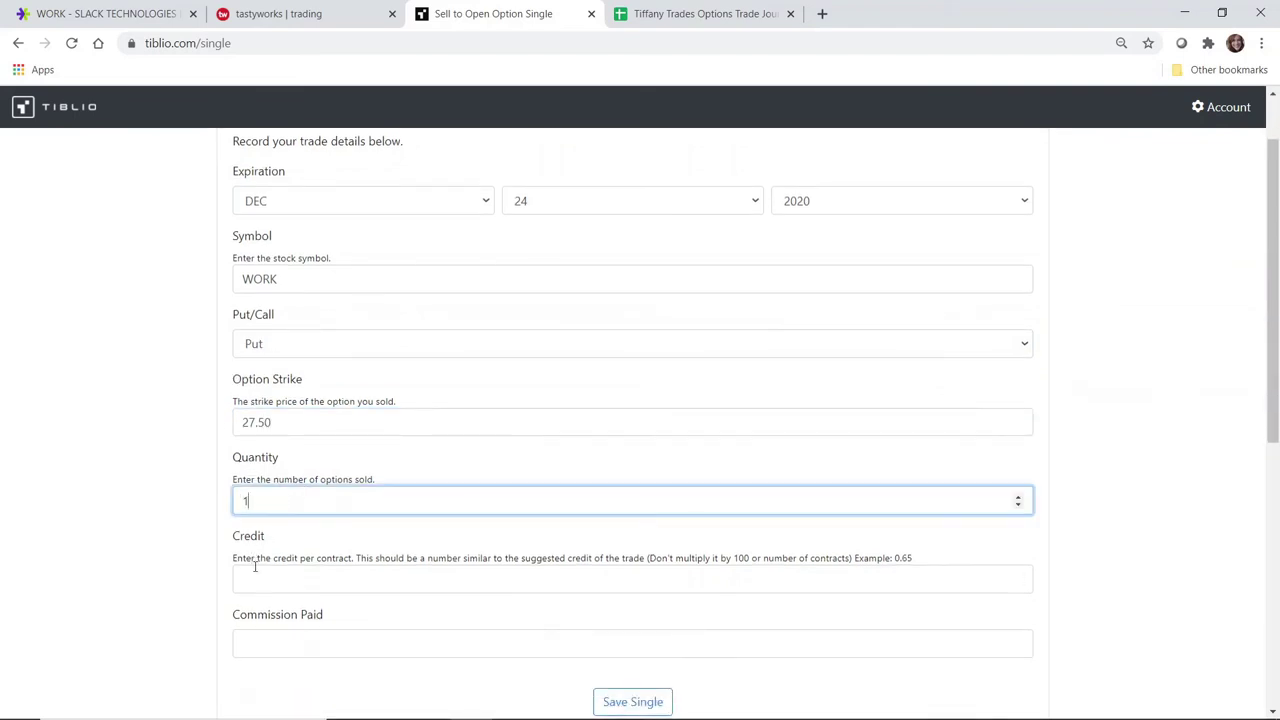
- Enter a credit of 1.20 per contract and a commission paid of 1.15
key("Tab")
type("1.20")
key("Tab")
type("1")
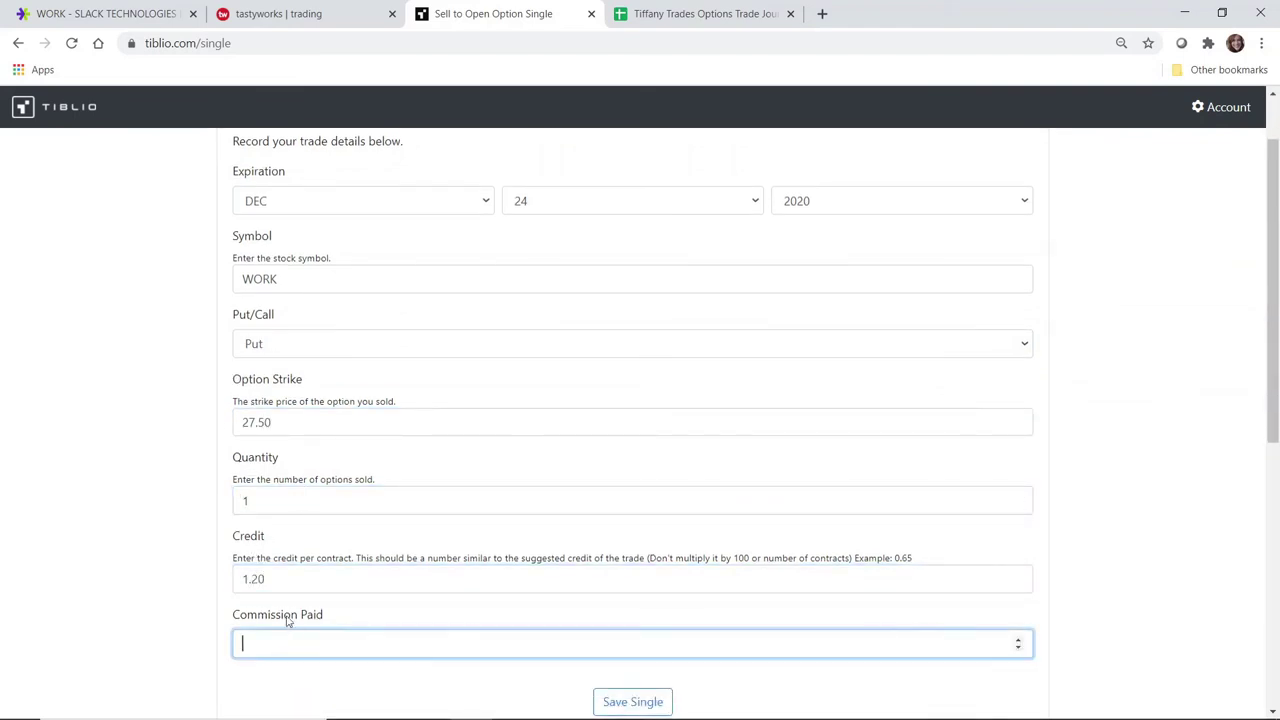
type(".15")
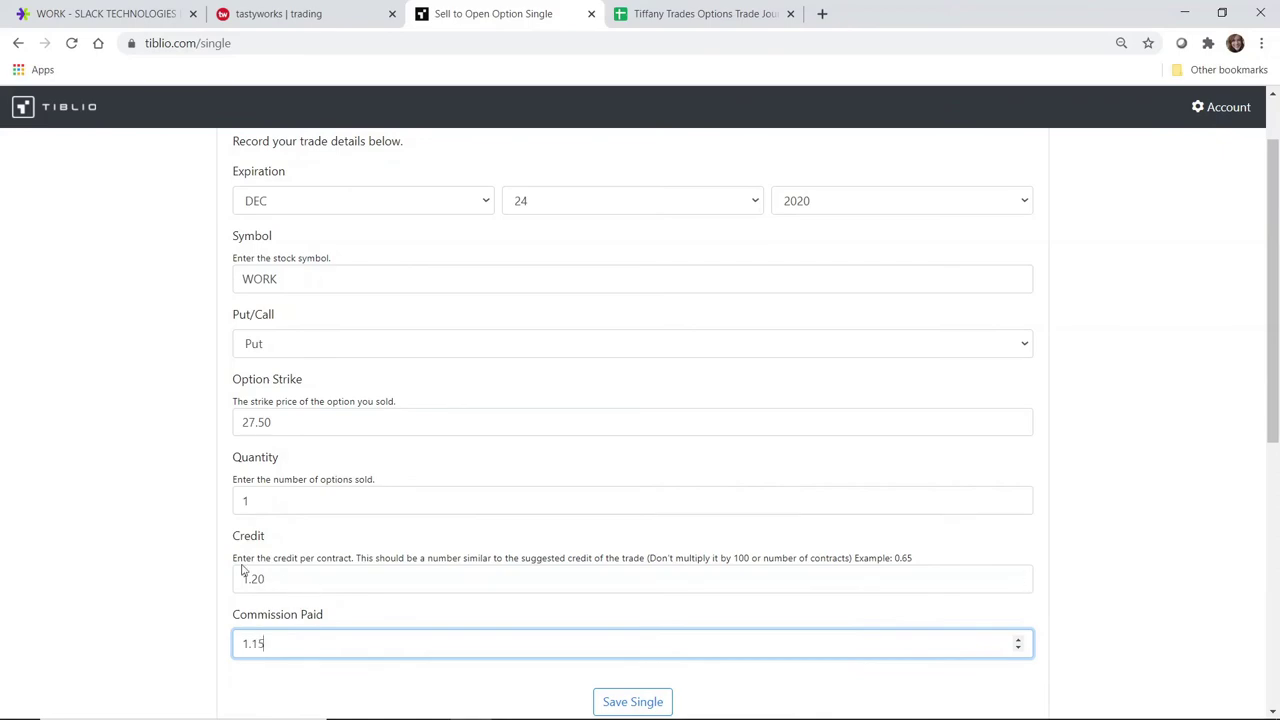
- Save the single option record and continue to the Trade Board to check its WORK row
scroll(243, 566, "down", 1)
left_click(634, 617)
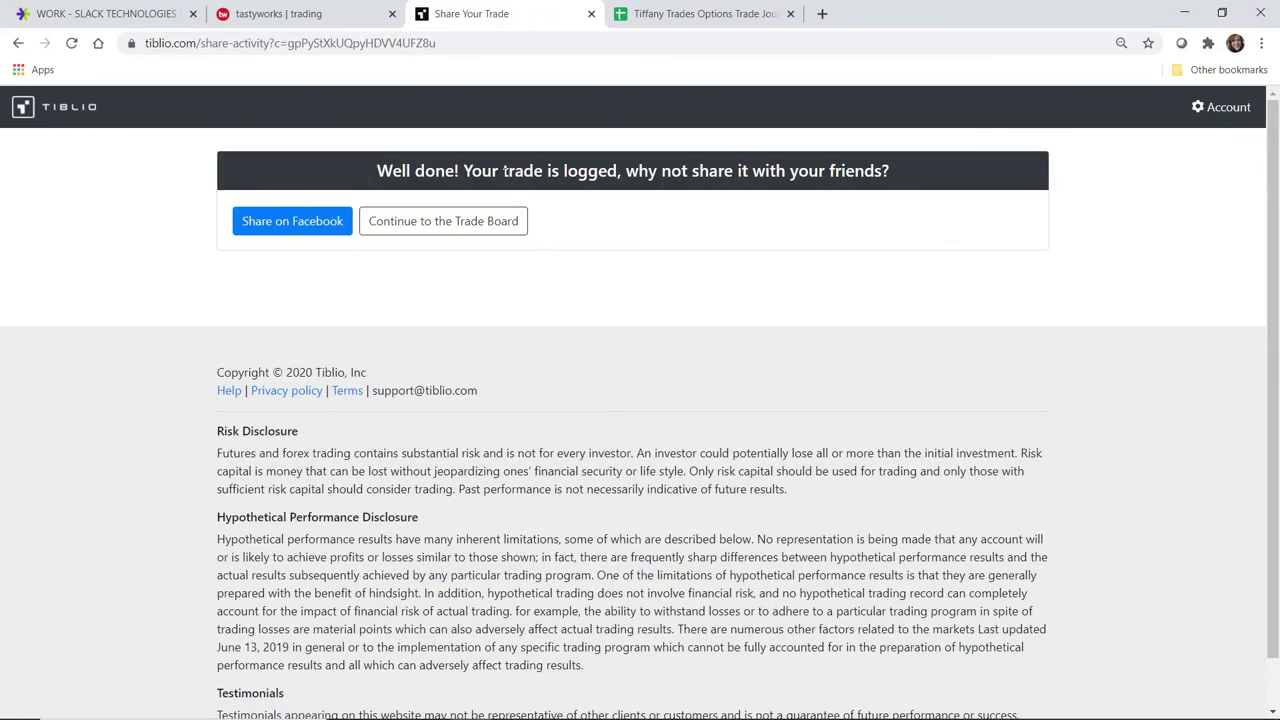
left_click(420, 229)
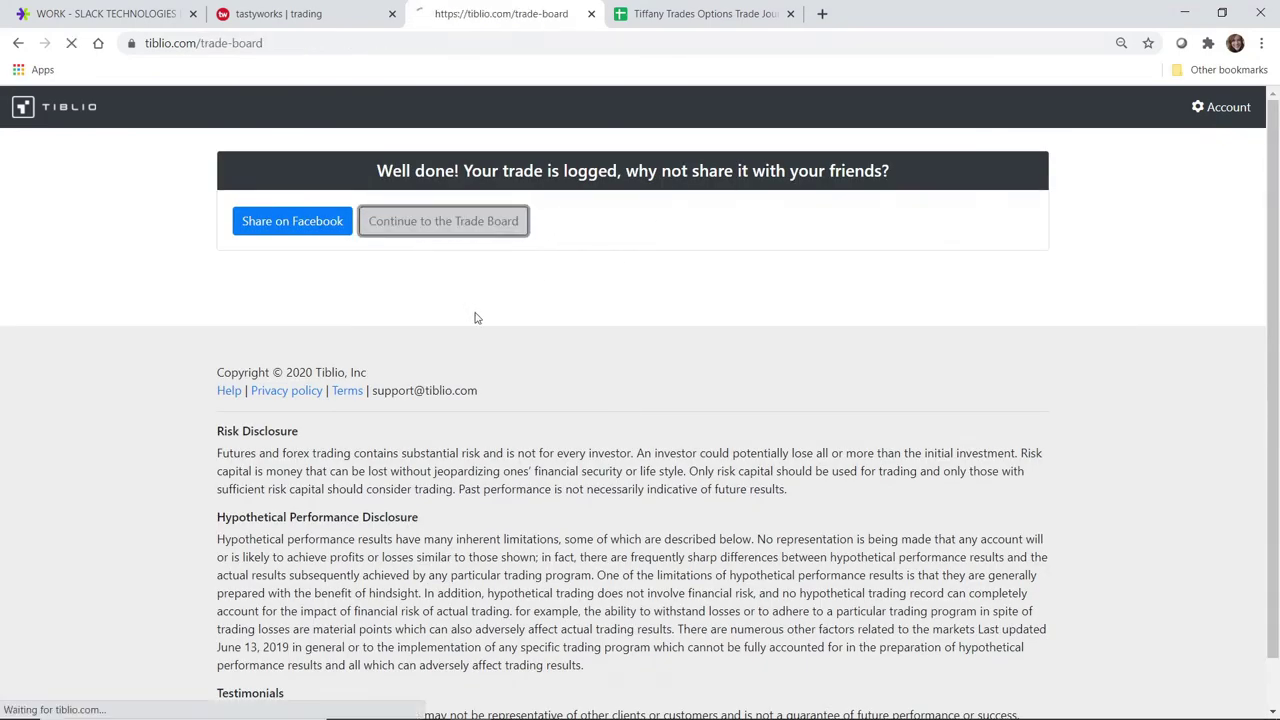
scroll(446, 340, "down", 1)
left_click_drag(226, 534, 931, 534)
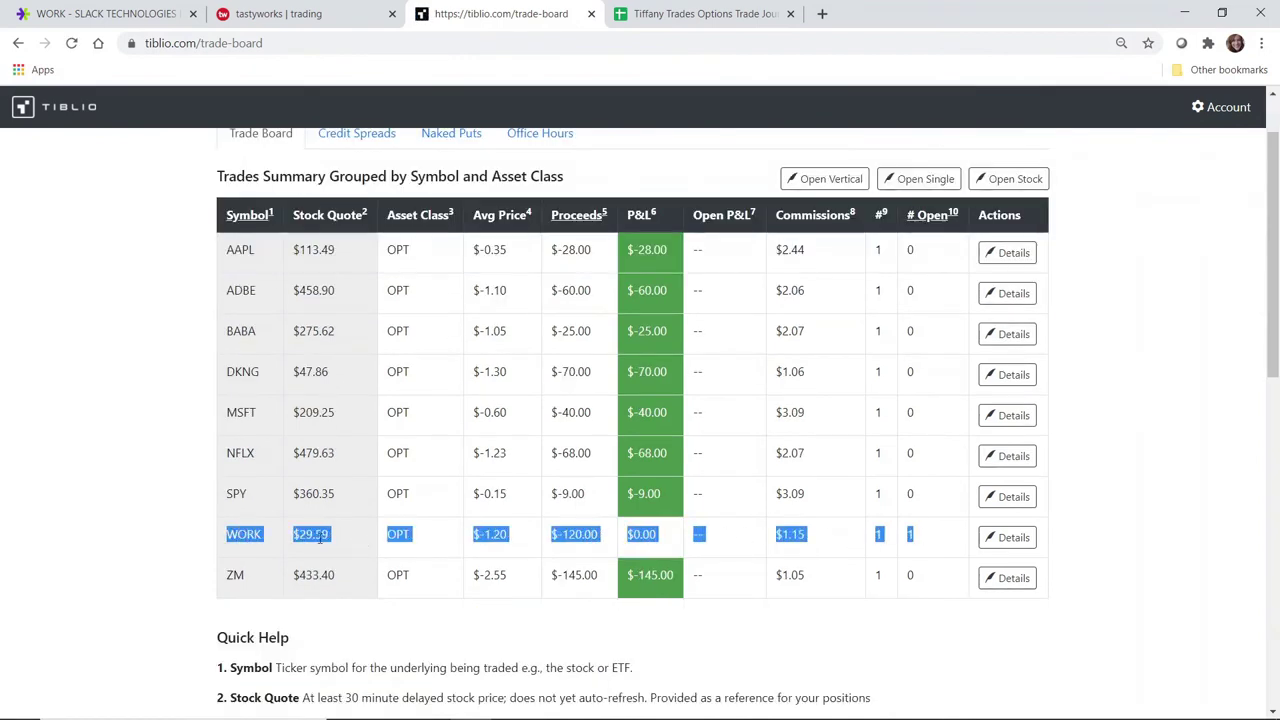
left_click(412, 624)
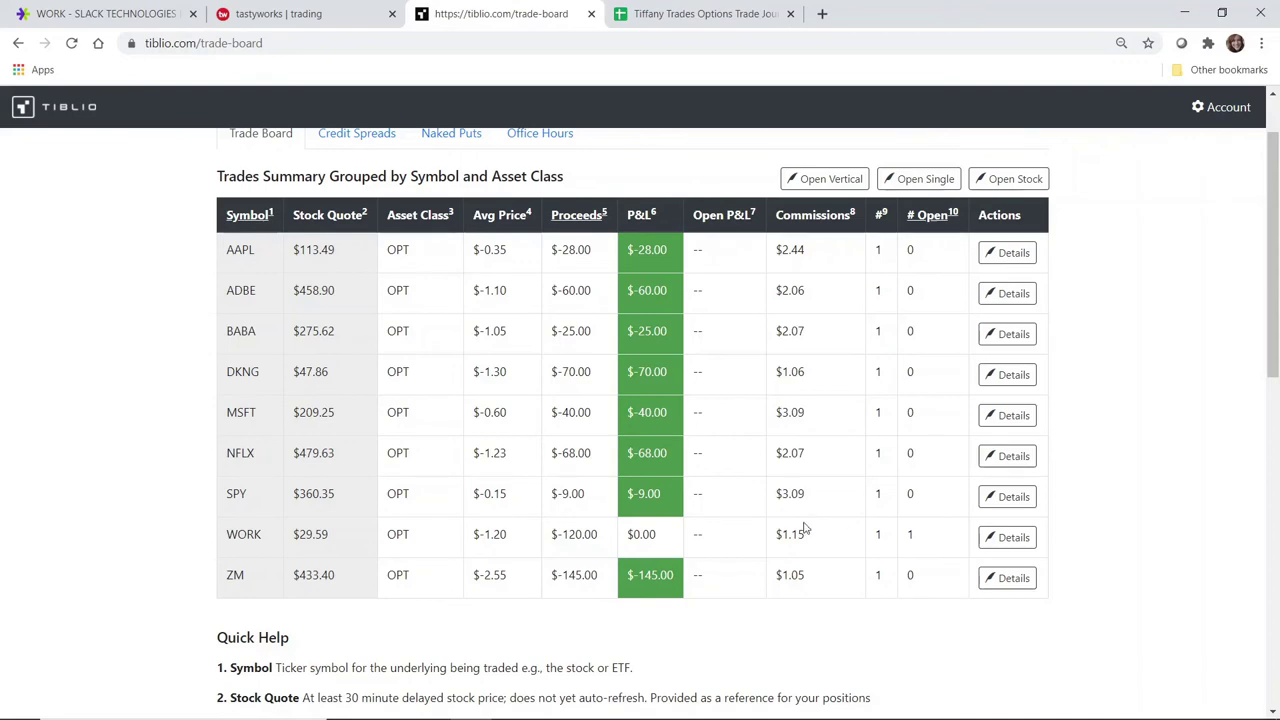
scroll(806, 528, "down", 1)
- Switch to the options trade journal in Google Sheets and enter 118.85 in column C for 11/24/2020
key("ctrl+Tab")
left_click(123, 494)
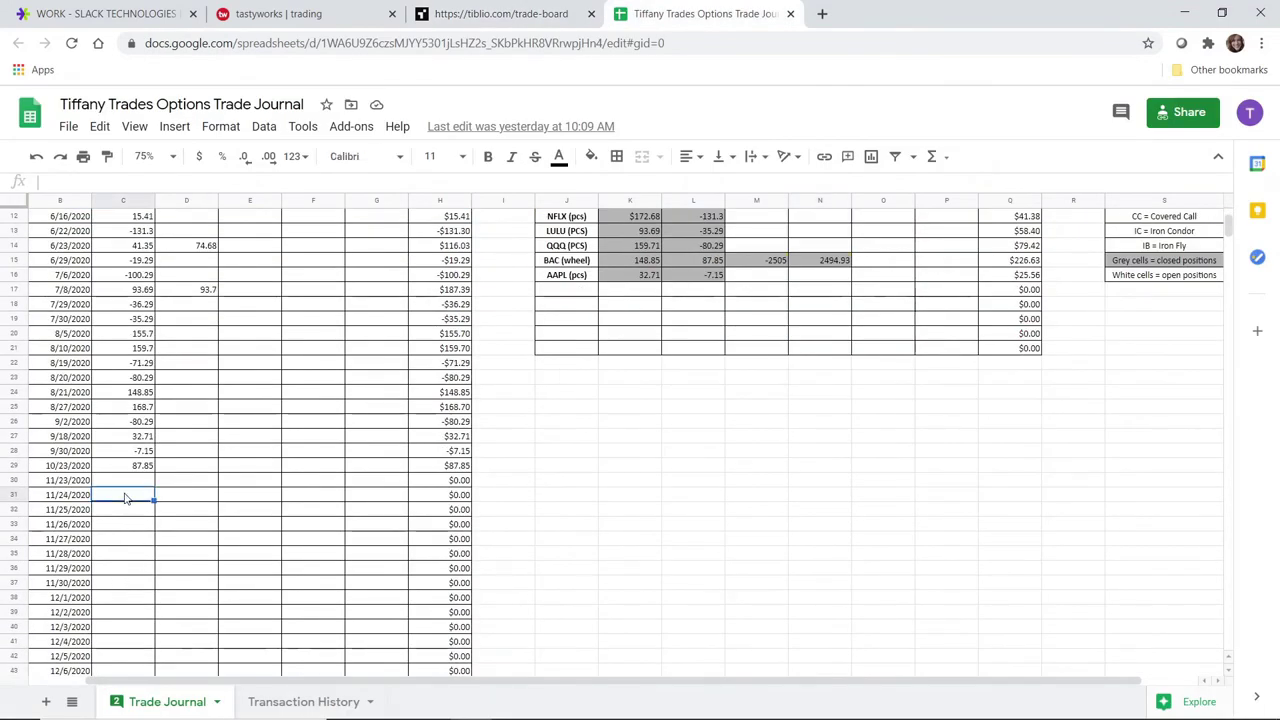
type("118.85")
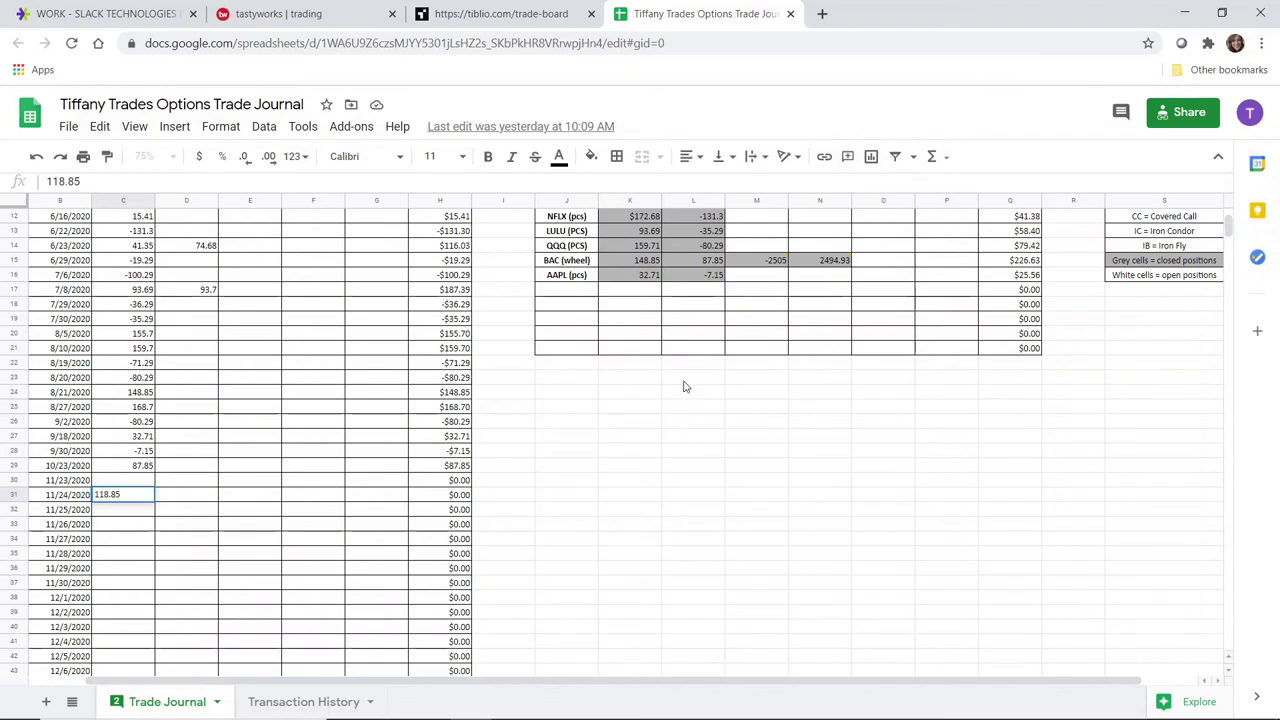
left_click_drag(692, 450, 692, 466)
- Add a WORK (WHEEL) entry below AAPL (pcs) in the Positions table, with 118.85 as its first amount
left_click(585, 289)
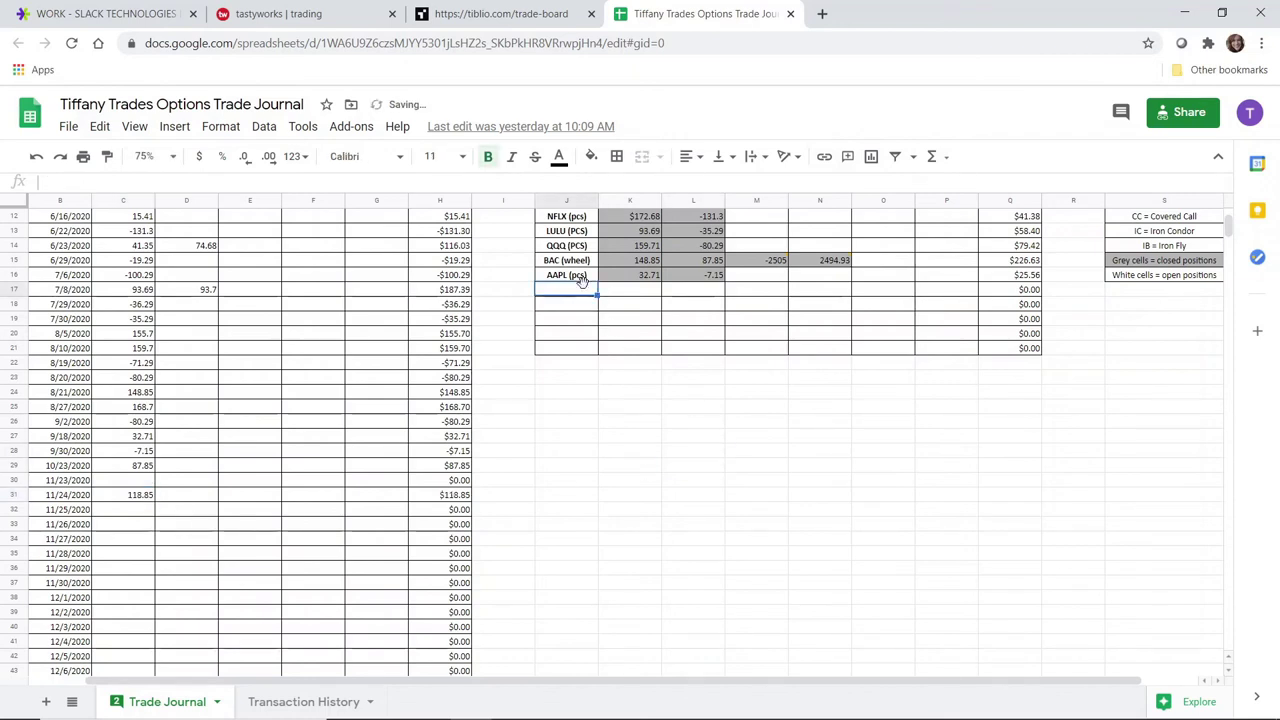
type("WORK")
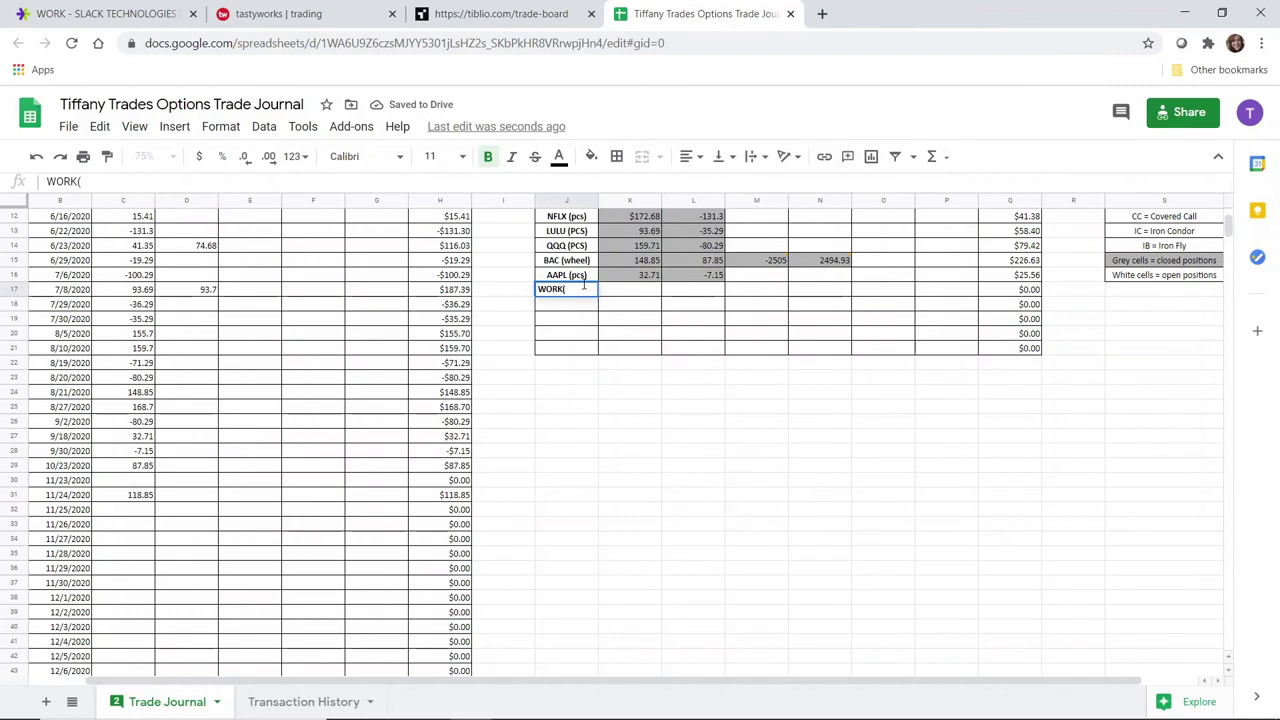
type("(")
key("BackSpace")
type("(WHEEL)")
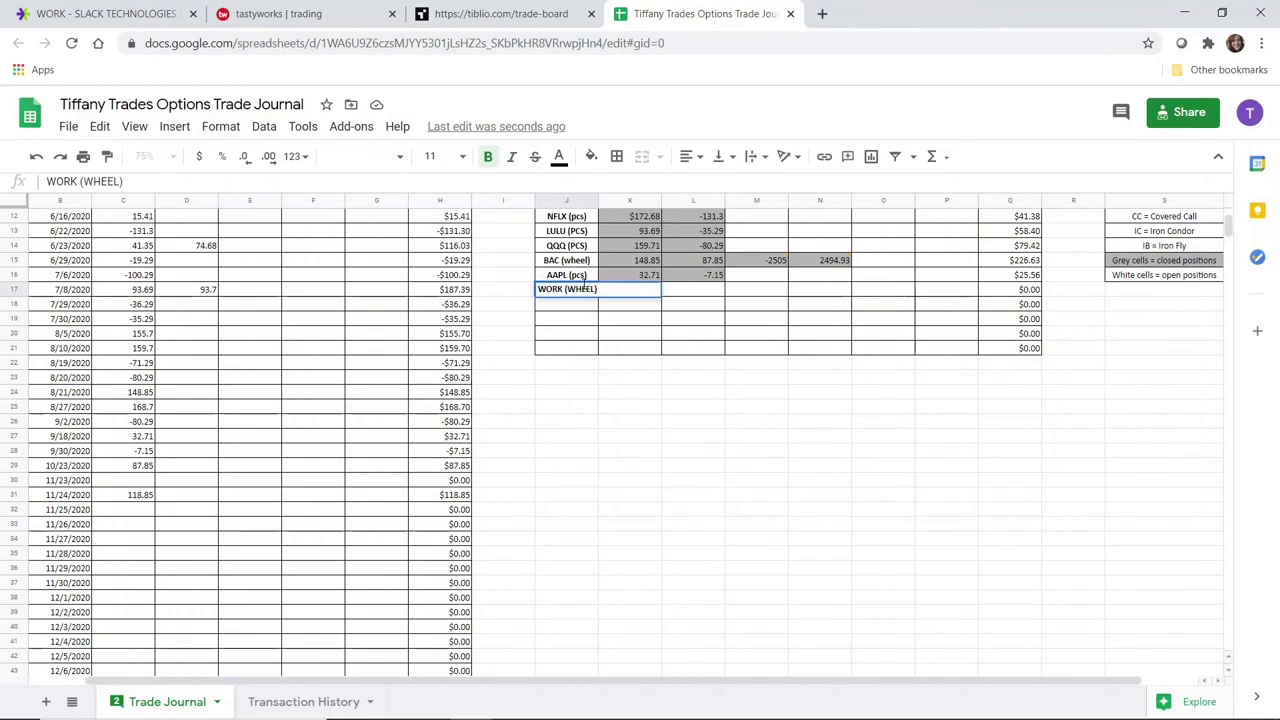
key("Tab")
type("118.8")
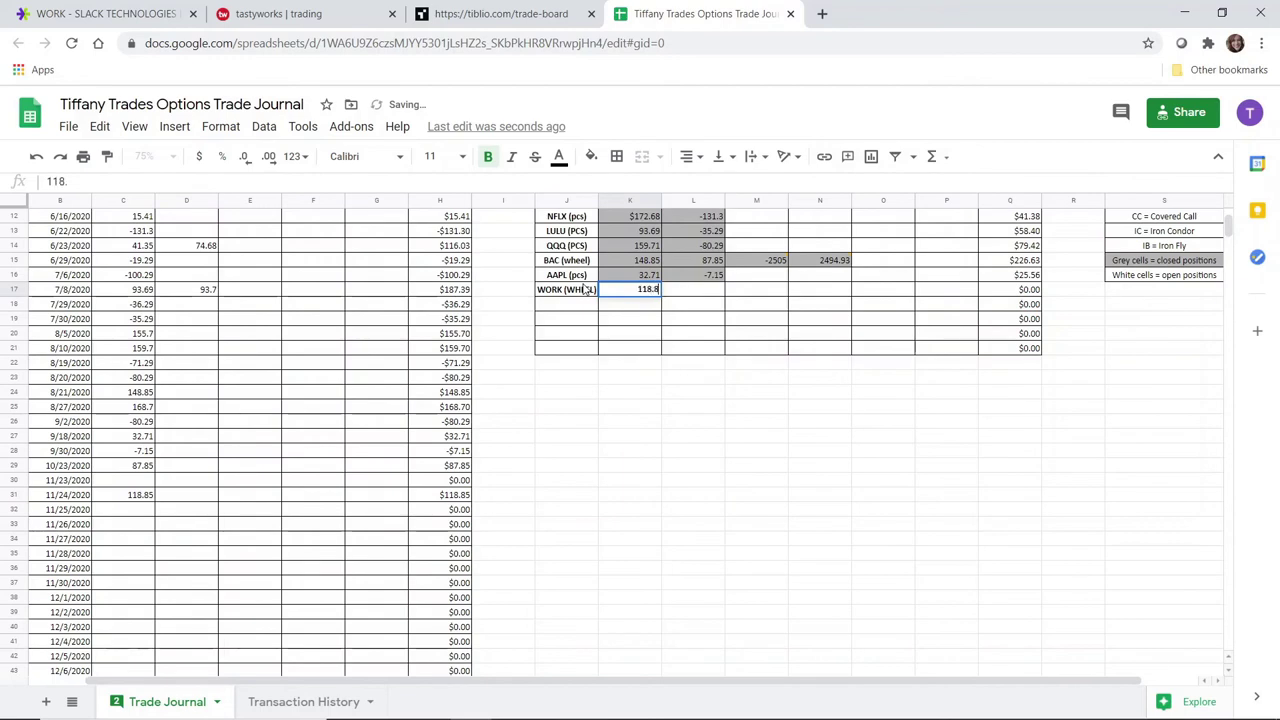
type("5")
key("Return")
scroll(562, 560, "up", 3)
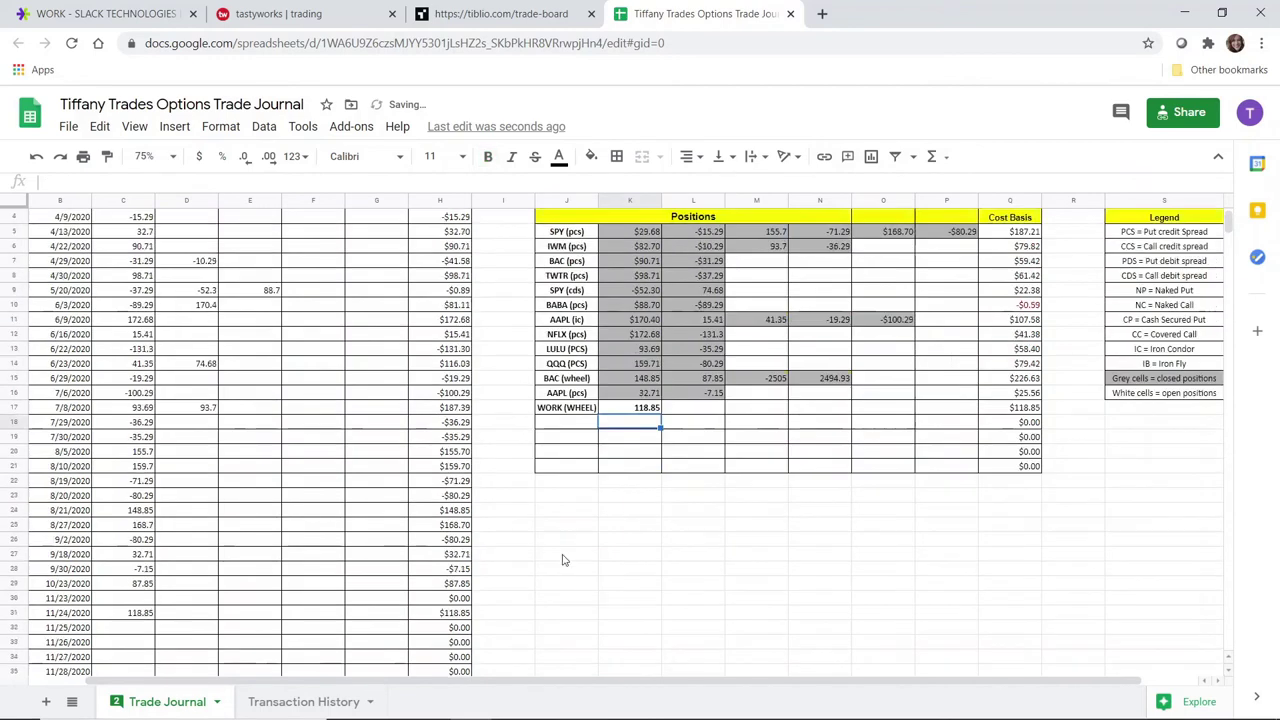
- Check the WORK position in the tastyworks portfolio, and look through Tiblio's Naked Puts list before returning to the Trade Board
key("ctrl+2")
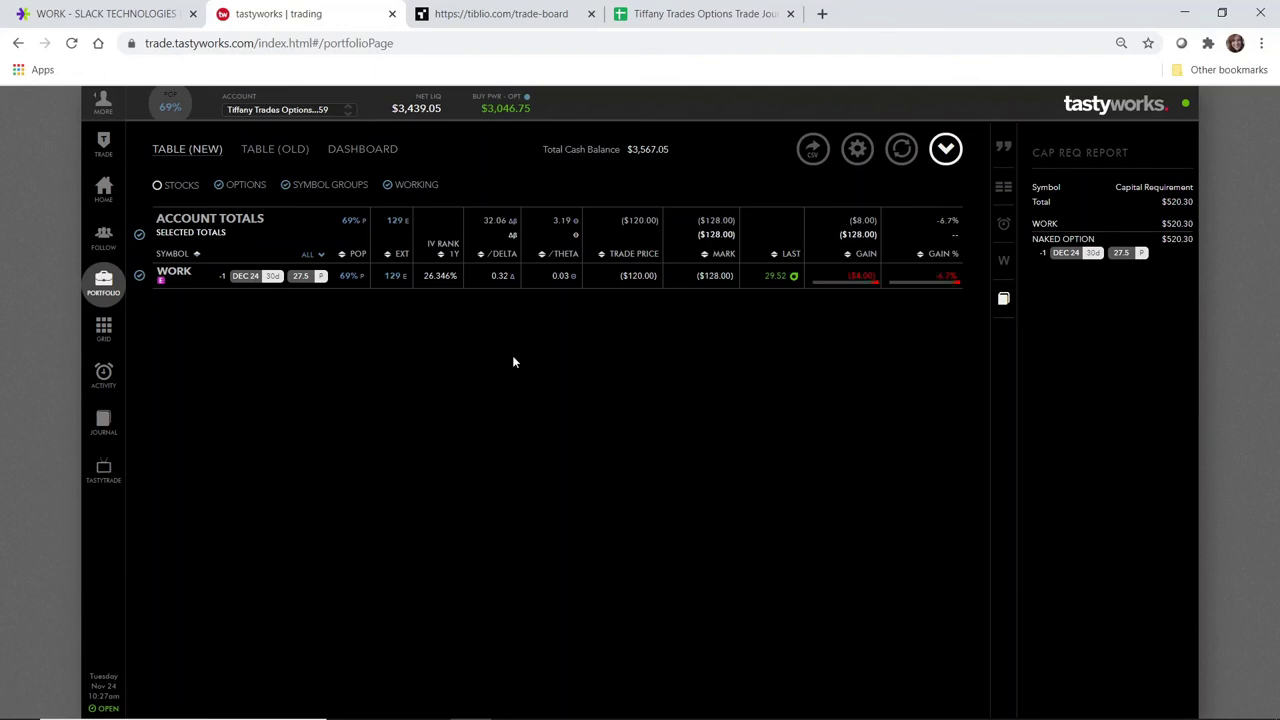
left_click(485, 14)
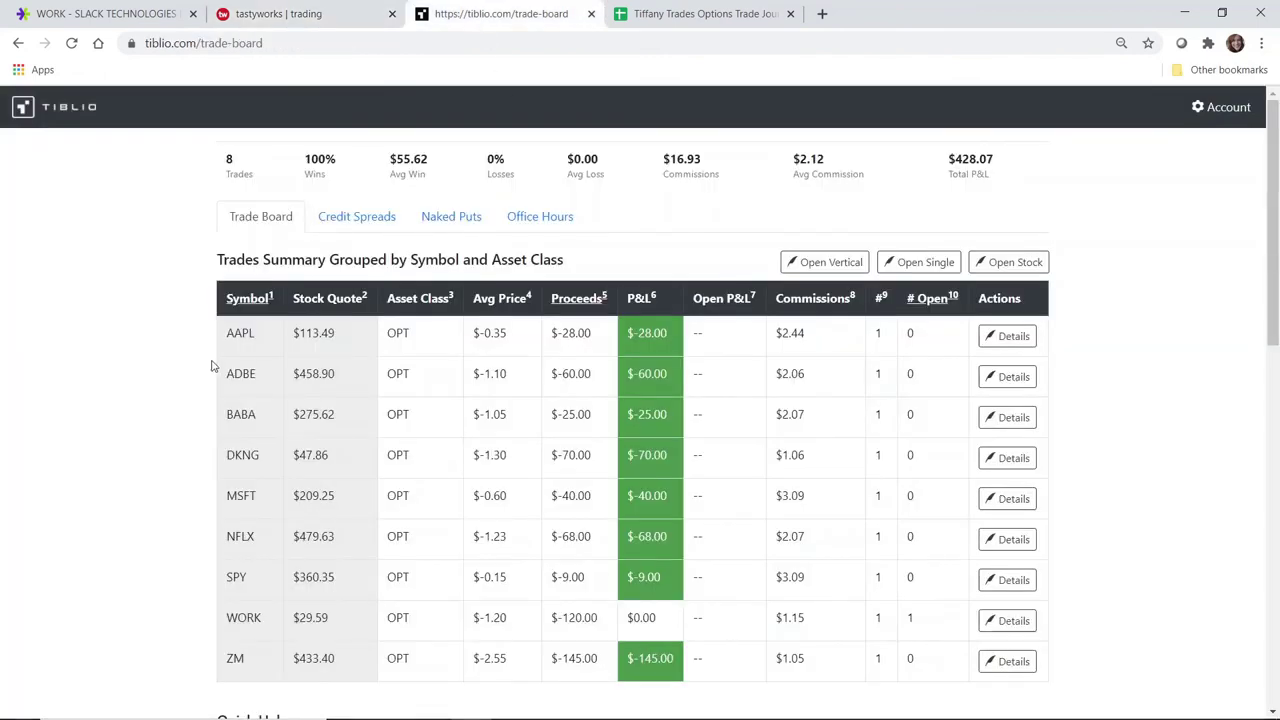
left_click(460, 220)
scroll(88, 373, "down", 1)
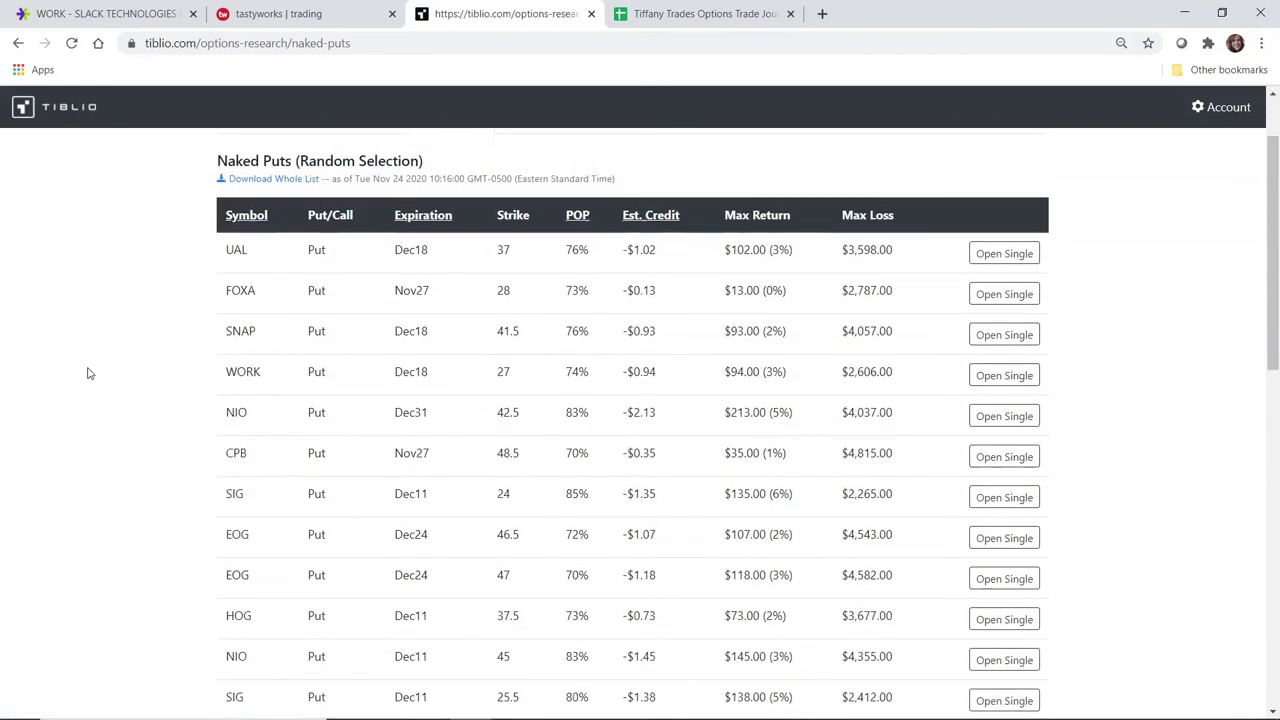
scroll(88, 373, "down", 2)
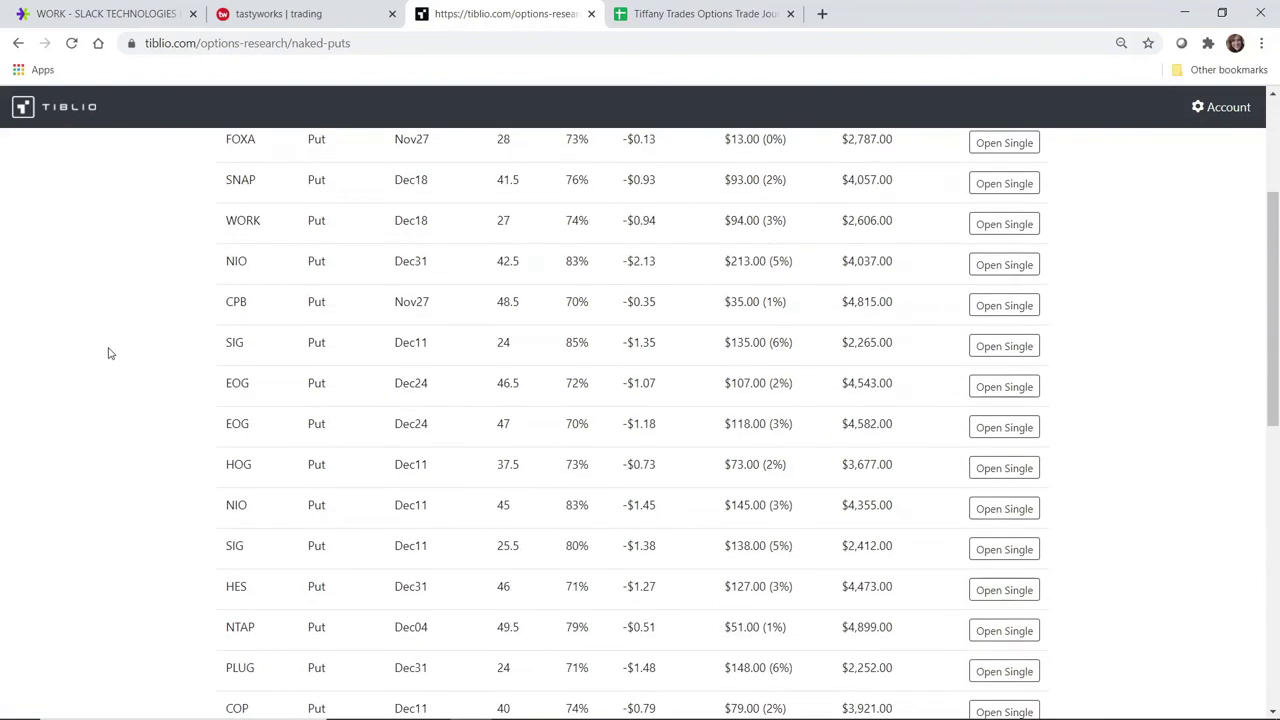
scroll(110, 353, "down", 1)
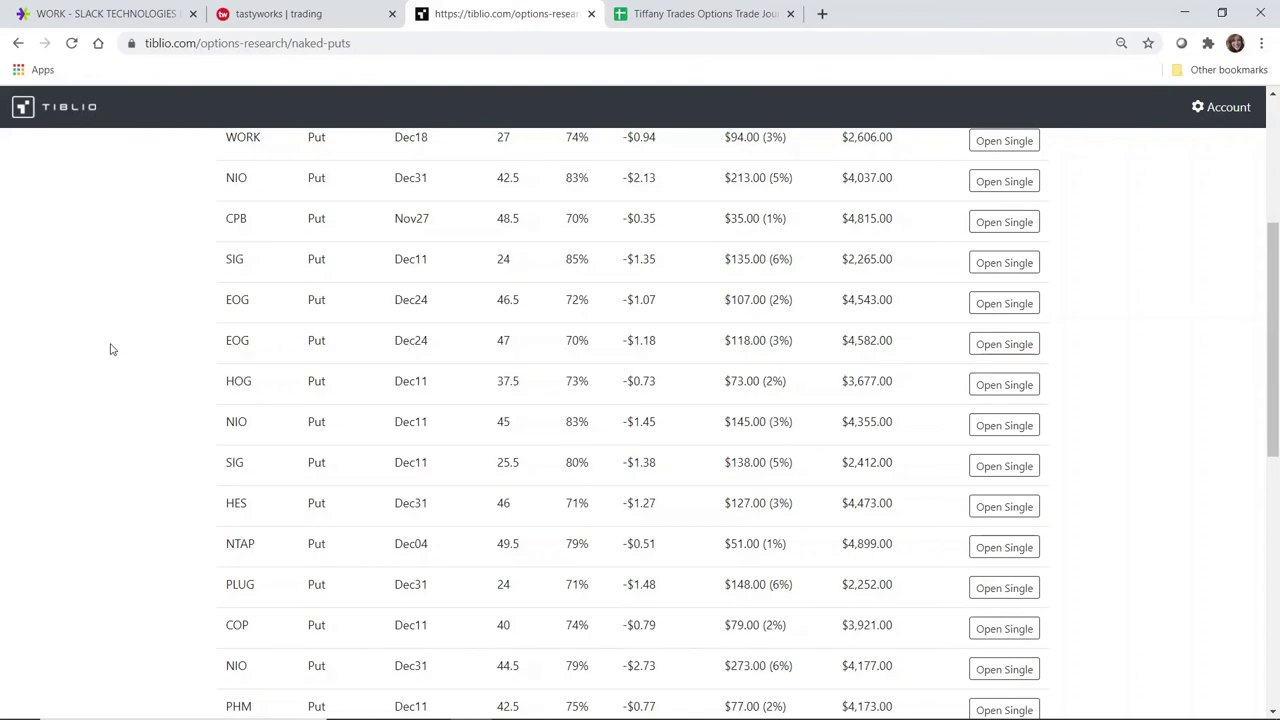
scroll(112, 349, "down", 3)
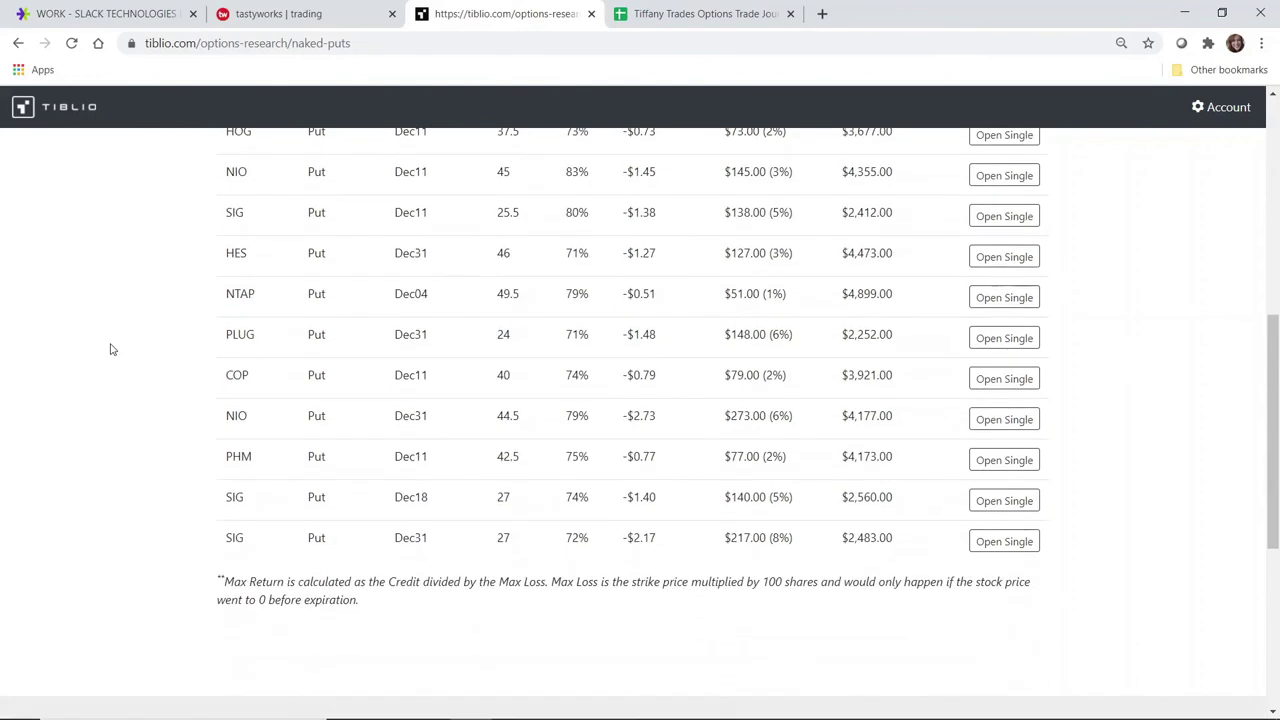
scroll(112, 349, "up", 6)
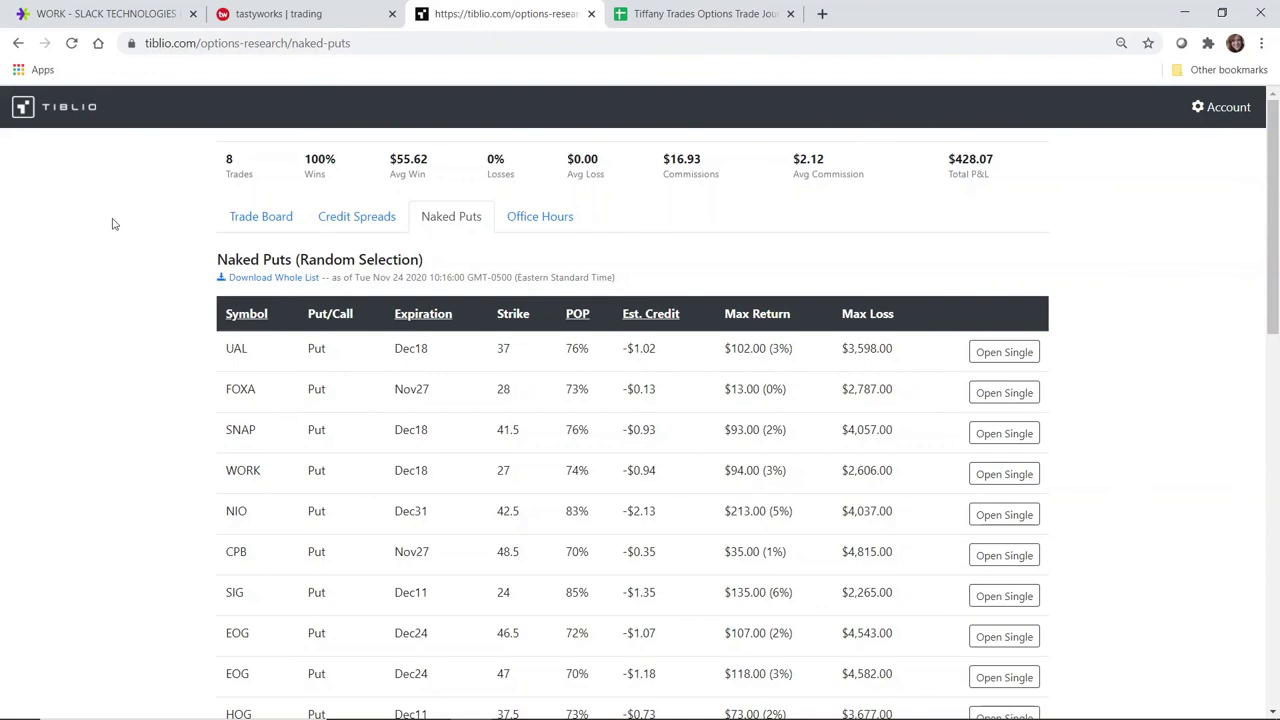
left_click(250, 222)
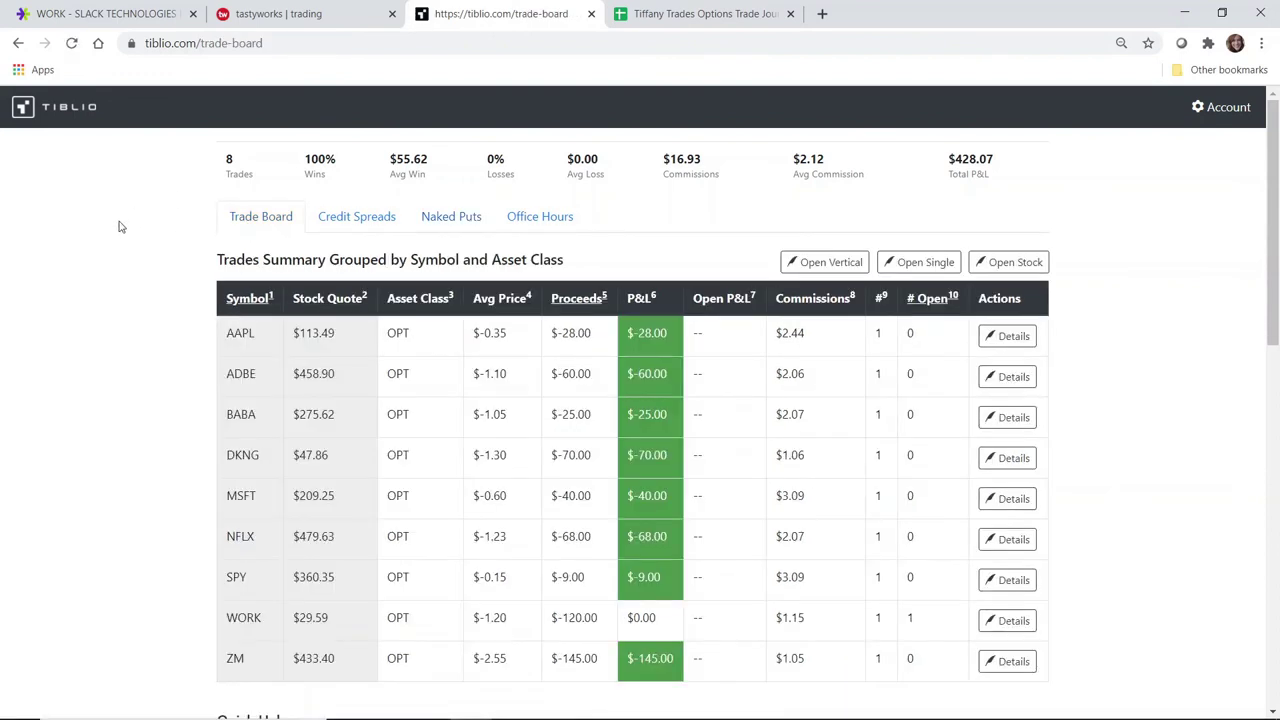